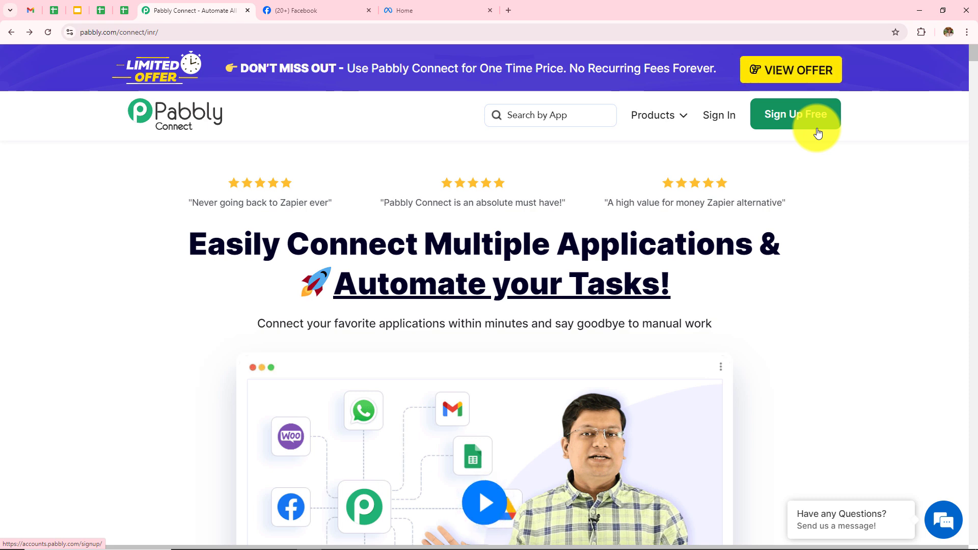
- Sign in to Pabbly and open the Pabbly Connect dashboard to review its workflow folders
{"action": "left_click", "coordinate": [727, 118]}
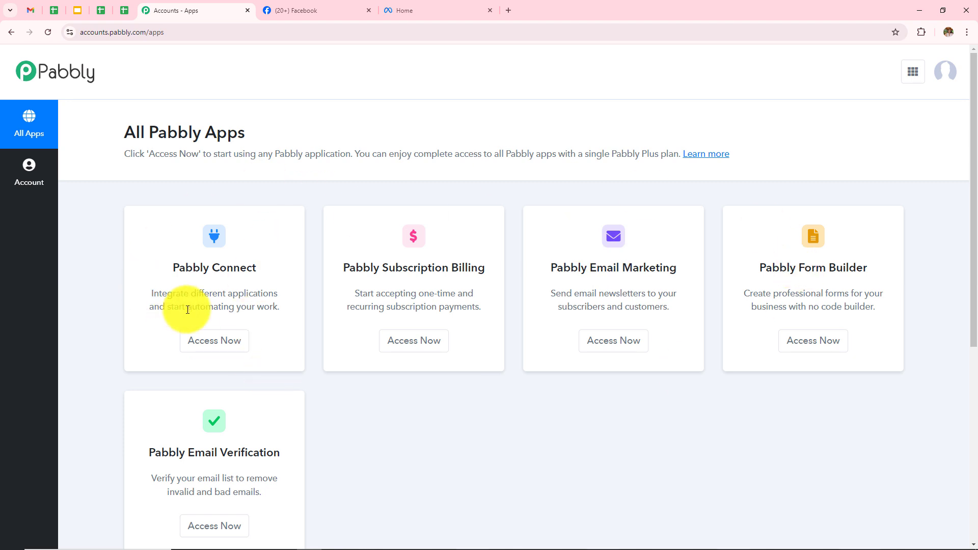
{"action": "left_click", "coordinate": [218, 348]}
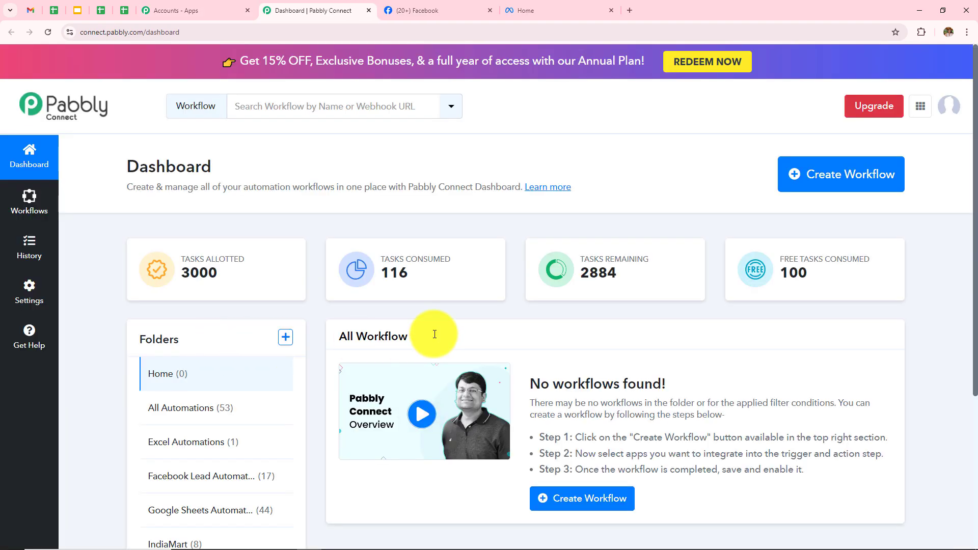
{"action": "scroll", "coordinate": [628, 316], "scroll_direction": "down", "scroll_amount": 2}
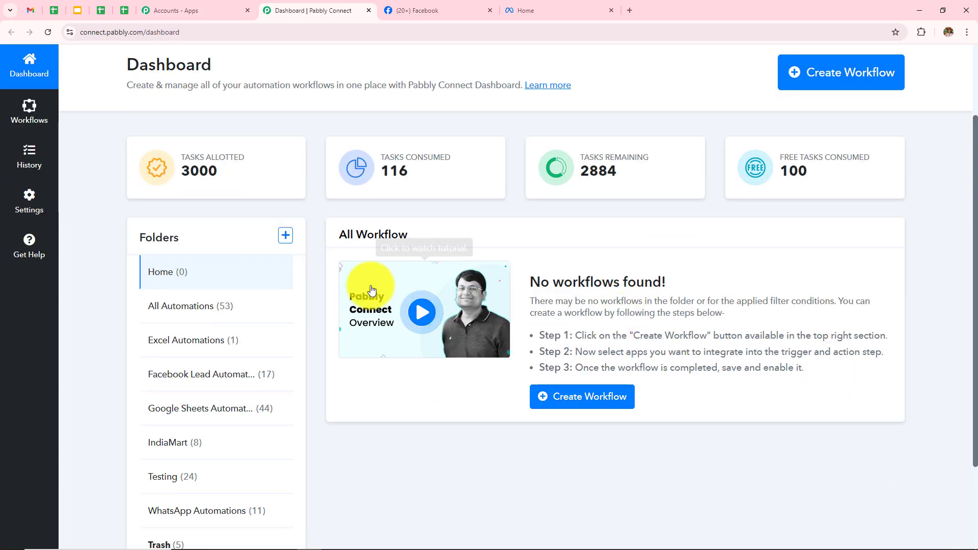
{"action": "left_click_drag", "start_coordinate": [326, 243], "coordinate": [367, 235]}
{"action": "left_click_drag", "start_coordinate": [436, 238], "coordinate": [555, 245]}
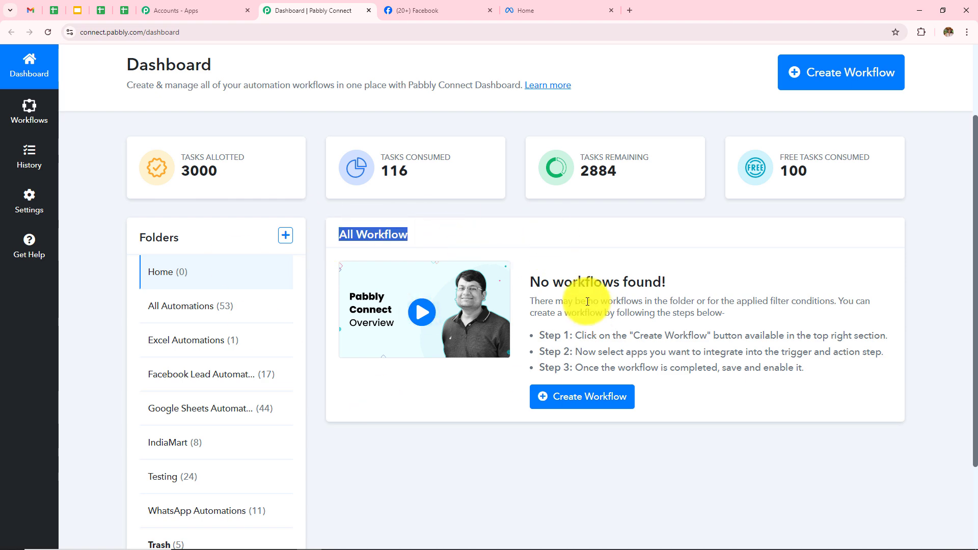
{"action": "left_click_drag", "start_coordinate": [136, 245], "coordinate": [264, 241]}
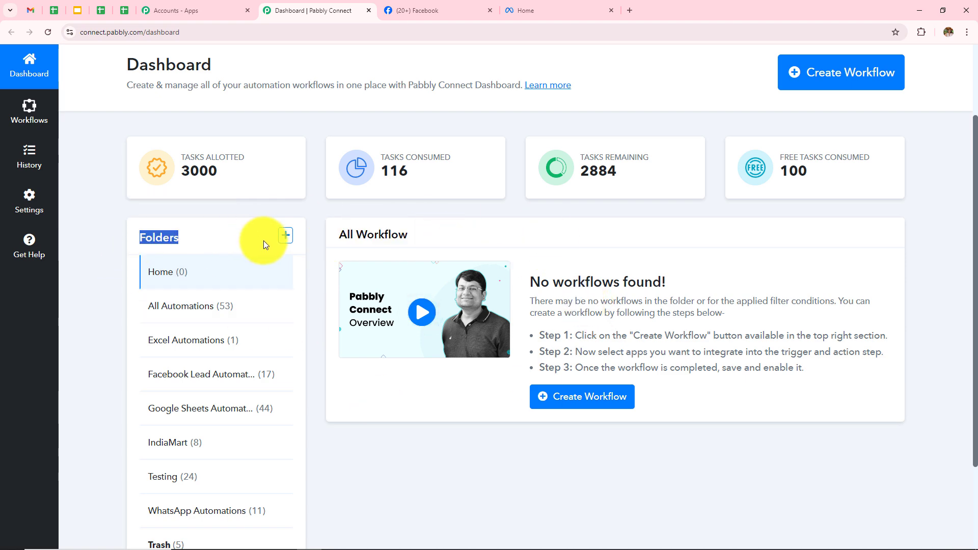
{"action": "left_click", "coordinate": [518, 231]}
{"action": "scroll", "coordinate": [534, 261], "scroll_direction": "up", "scroll_amount": 1}
{"action": "scroll", "coordinate": [534, 261], "scroll_direction": "up", "scroll_amount": 1}
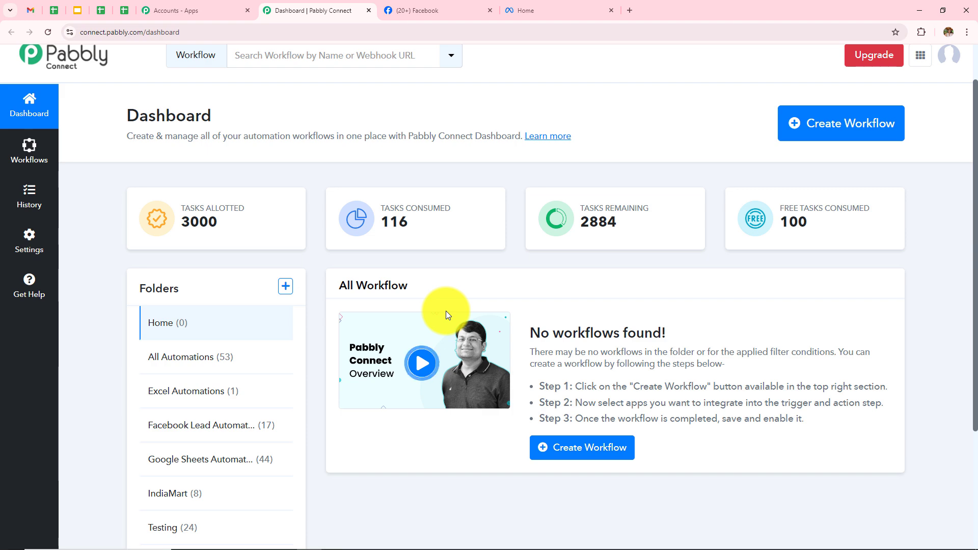
{"action": "scroll", "coordinate": [445, 311], "scroll_direction": "down", "scroll_amount": 2}
- Open the Create Folder form and close it without creating a folder
{"action": "left_click", "coordinate": [286, 185]}
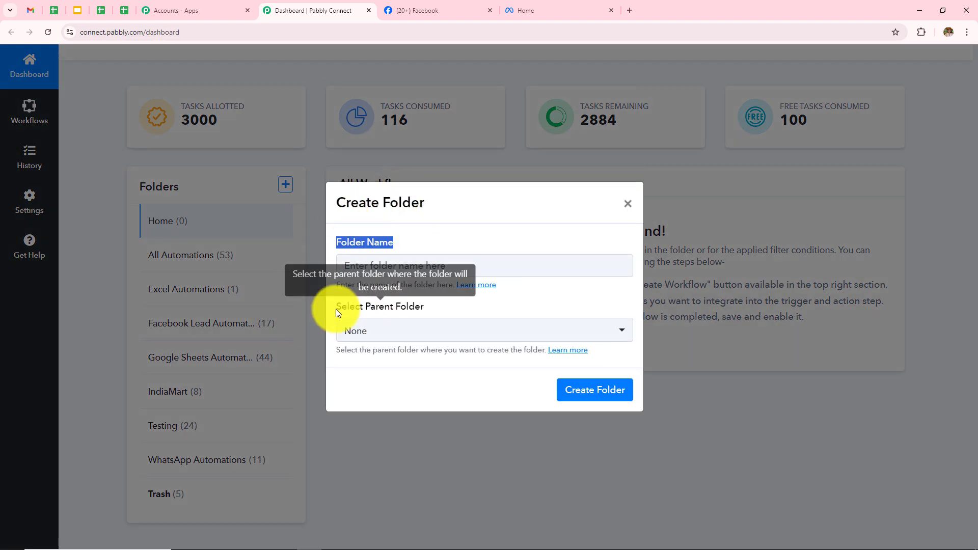
{"action": "left_click_drag", "start_coordinate": [335, 308], "coordinate": [532, 298]}
{"action": "left_click", "coordinate": [802, 410]}
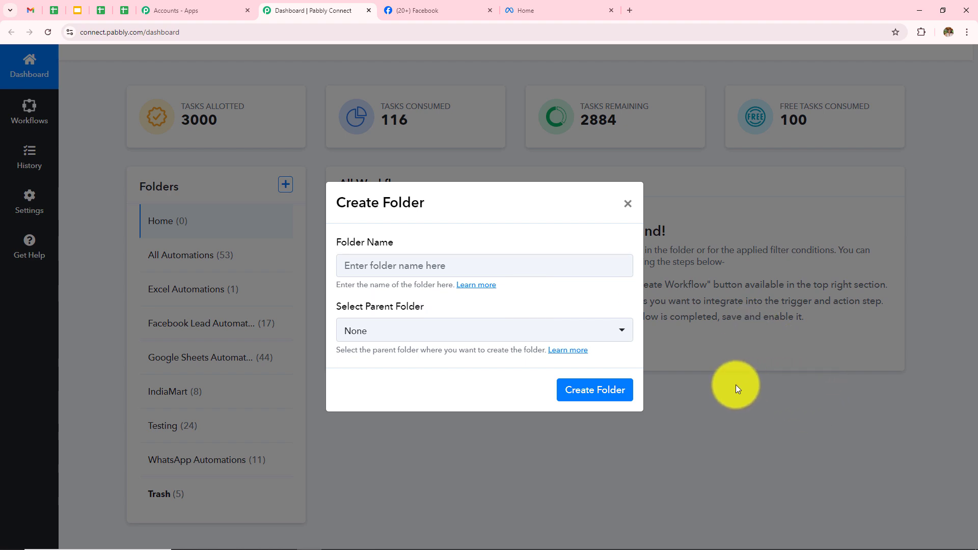
{"action": "left_click", "coordinate": [628, 204]}
{"action": "scroll", "coordinate": [535, 397], "scroll_direction": "up", "scroll_amount": 3}
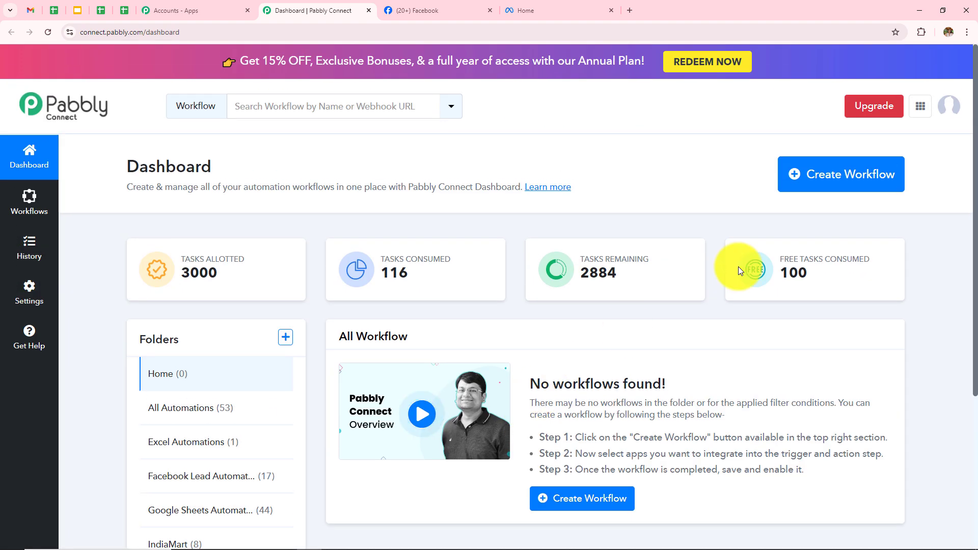
- Create a workflow with the pasted Facebook-leads follow-up email name in the Facebook Lead Automations folder
{"action": "left_click", "coordinate": [826, 177]}
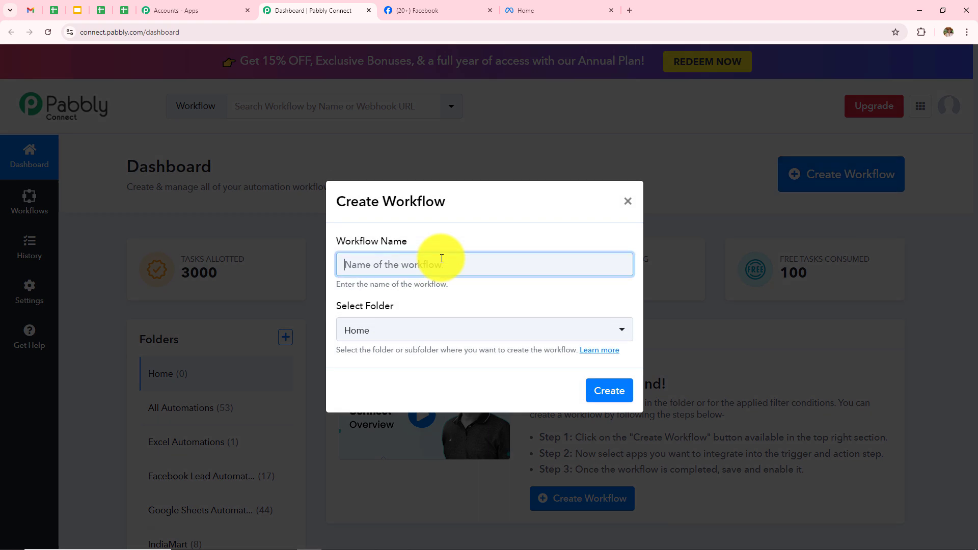
{"action": "left_click_drag", "start_coordinate": [330, 243], "coordinate": [462, 252]}
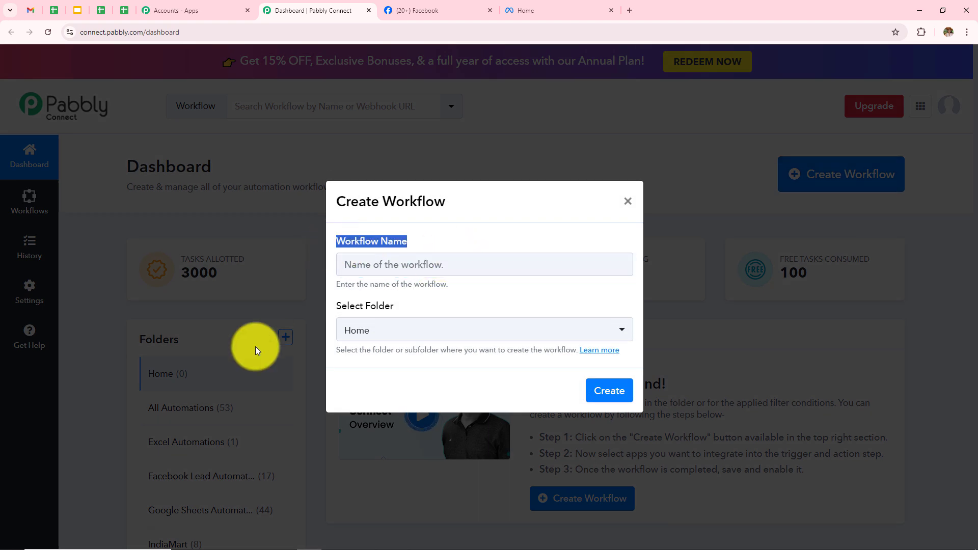
{"action": "left_click_drag", "start_coordinate": [332, 305], "coordinate": [477, 305]}
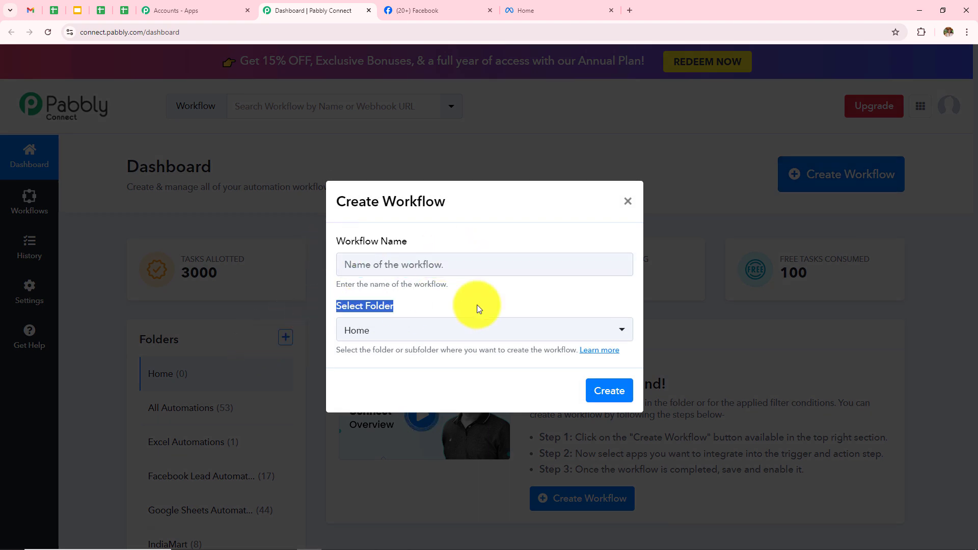
{"action": "left_click", "coordinate": [508, 304]}
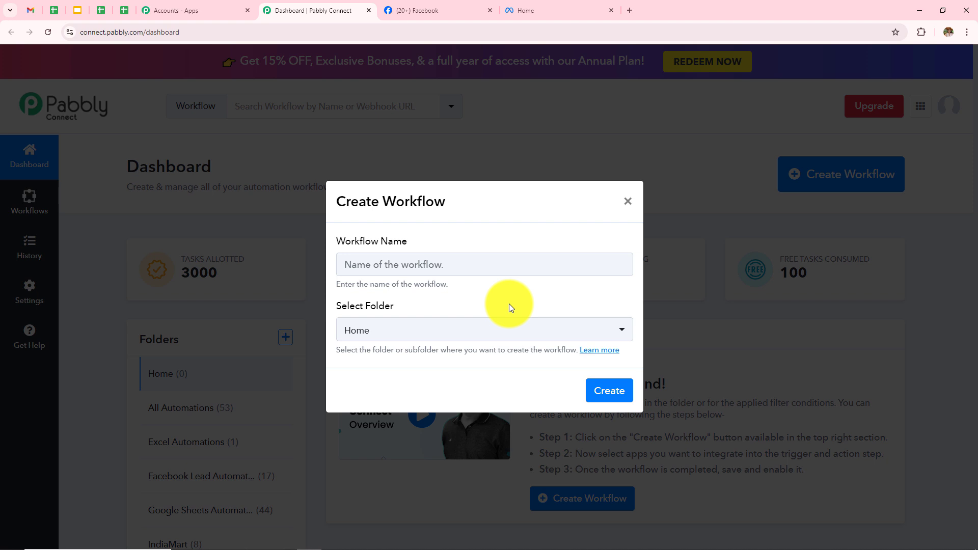
{"action": "left_click", "coordinate": [434, 264]}
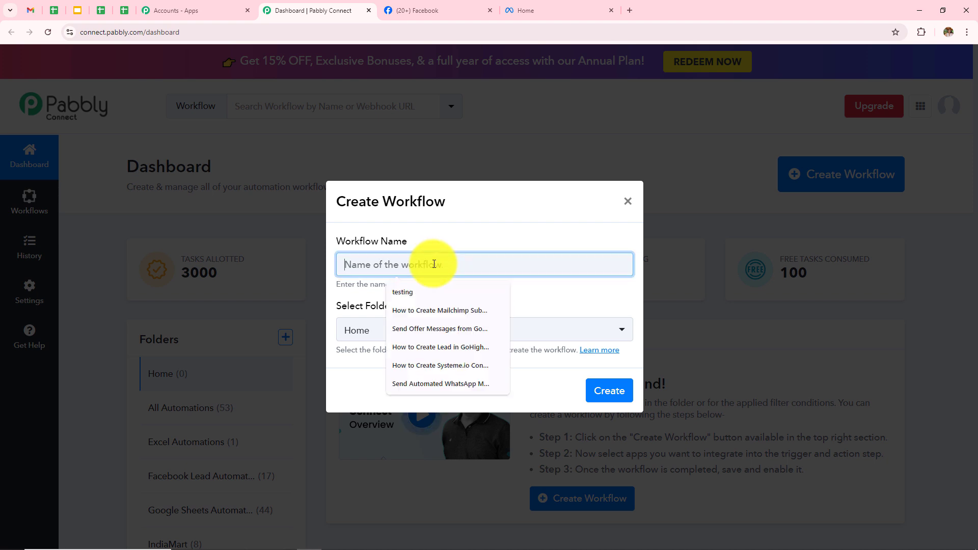
{"action": "key", "text": "ctrl+v"}
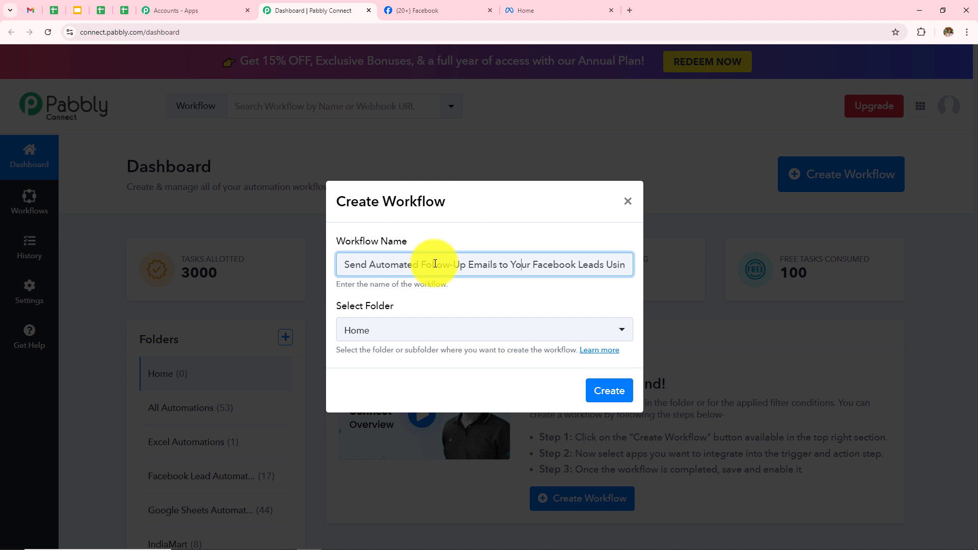
{"action": "key", "text": "Right"}
{"action": "key", "text": "Right"}
{"action": "key", "text": "Right"}
{"action": "key", "text": "Right"}
{"action": "key", "text": "Right"}
{"action": "key", "text": "Right"}
{"action": "key", "text": "Right"}
{"action": "key", "text": "Right"}
{"action": "key", "text": "Right"}
{"action": "key", "text": "Right"}
{"action": "key", "text": "Right"}
{"action": "key", "text": "Right"}
{"action": "key", "text": "Right"}
{"action": "key", "text": "Right"}
{"action": "key", "text": "Right"}
{"action": "key", "text": "Right"}
{"action": "key", "text": "Right"}
{"action": "key", "text": "Right"}
{"action": "key", "text": "Right"}
{"action": "key", "text": "Right"}
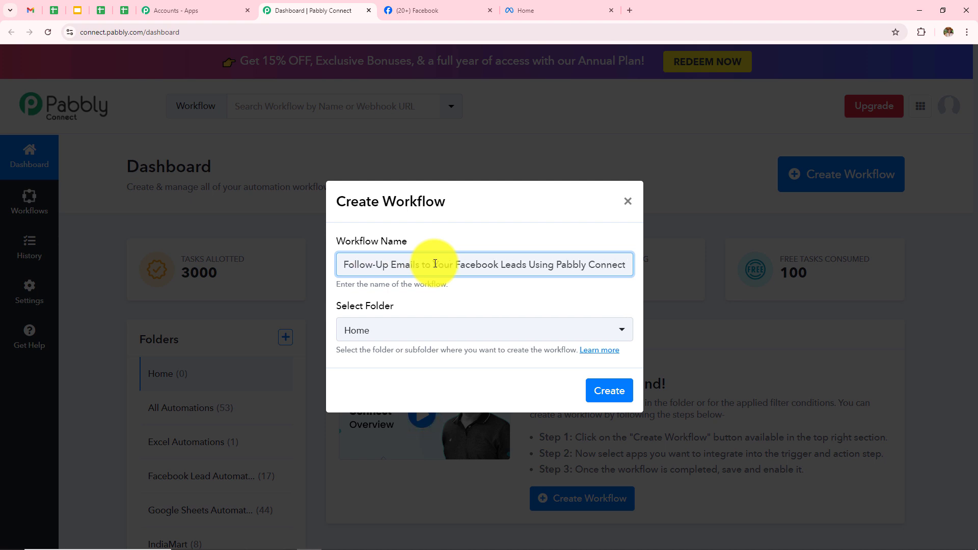
{"action": "left_click", "coordinate": [441, 331]}
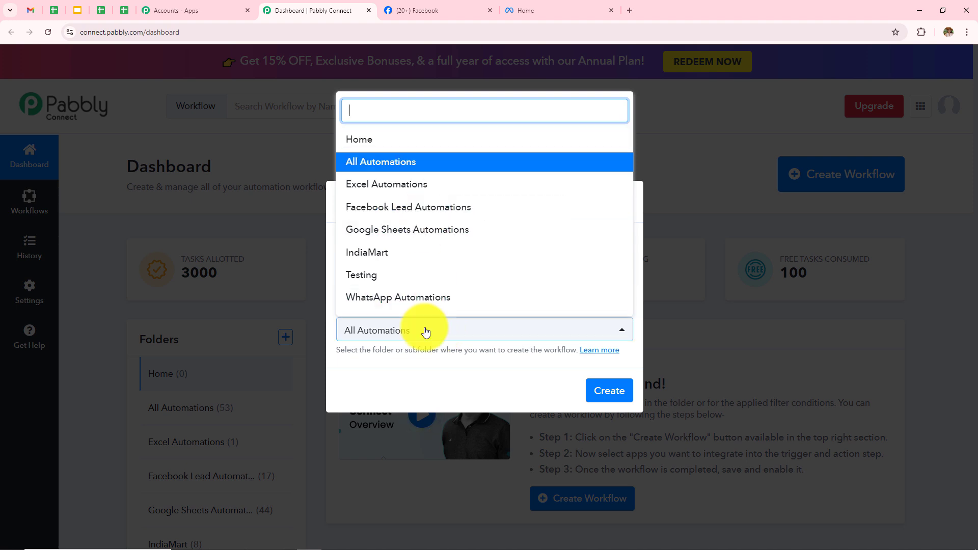
{"action": "left_click", "coordinate": [409, 211]}
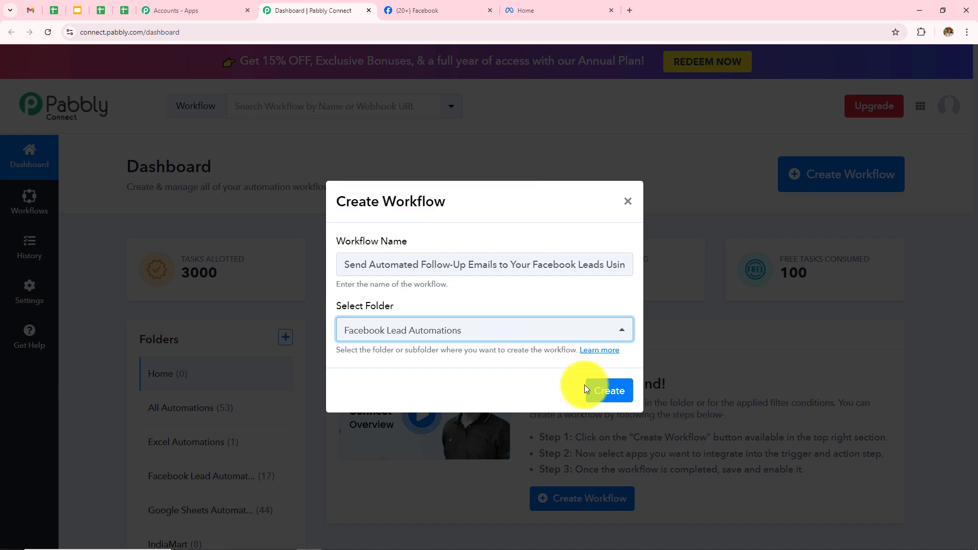
{"action": "left_click", "coordinate": [599, 393]}
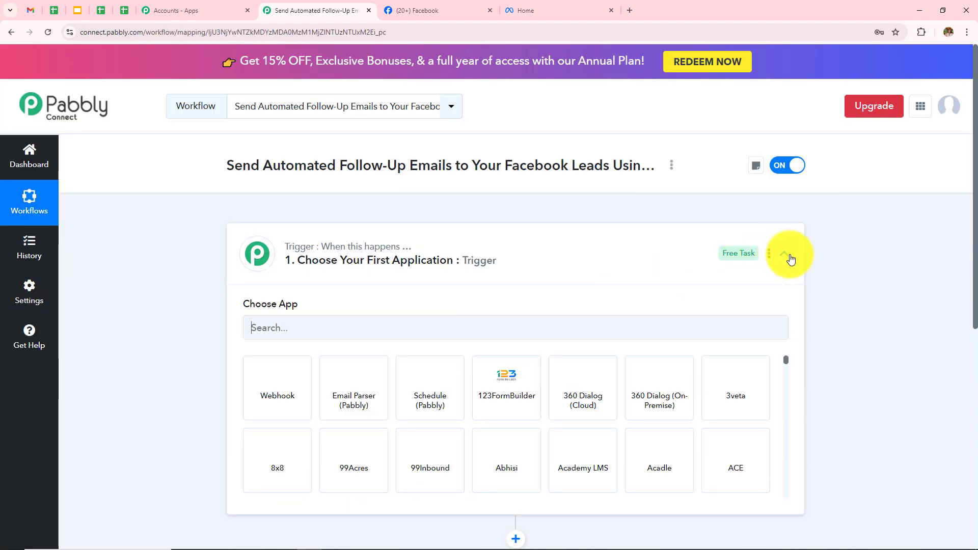
- Search 'Face', choose Facebook Lead Ads as the trigger app, and set the New Lead (Instant) event
{"action": "left_click", "coordinate": [790, 260]}
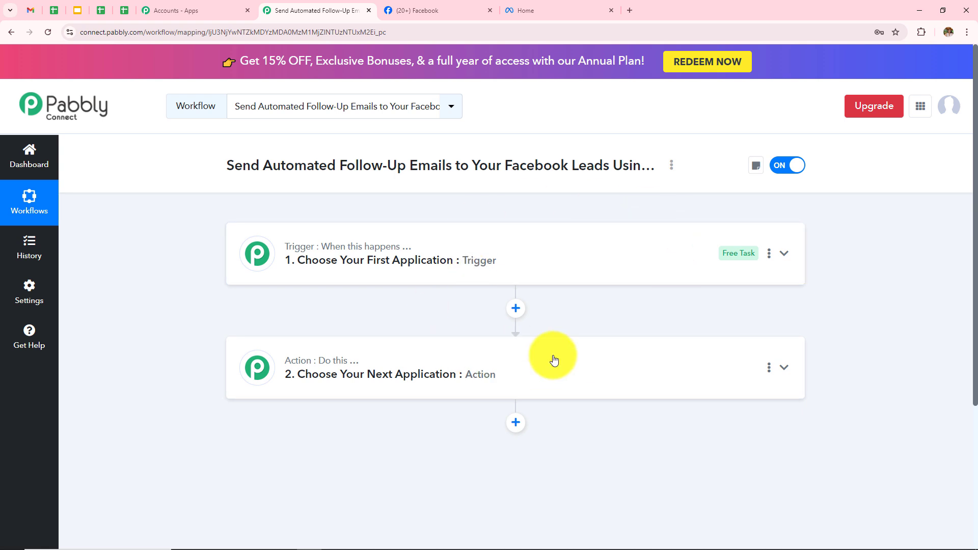
{"action": "left_click", "coordinate": [489, 244]}
{"action": "left_click", "coordinate": [366, 327]}
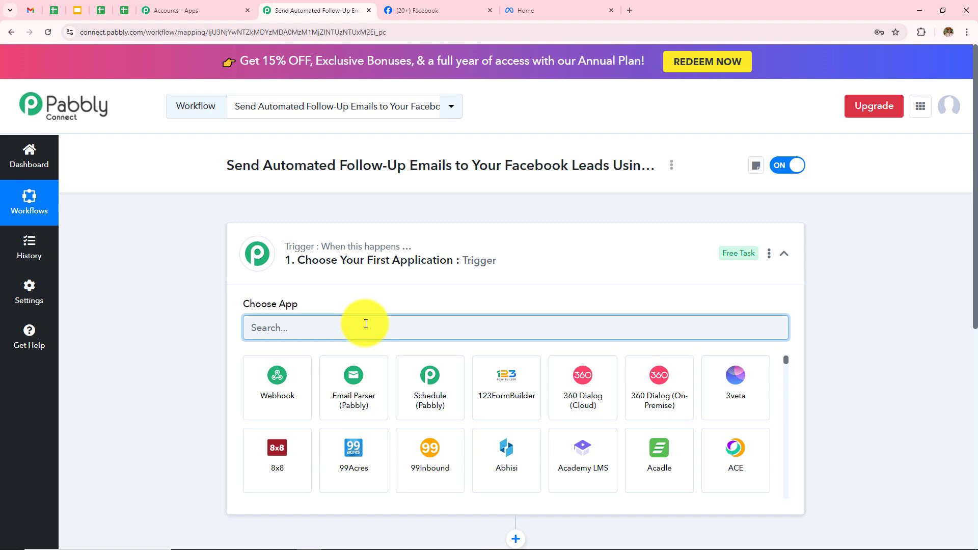
{"action": "type", "text": "Face"}
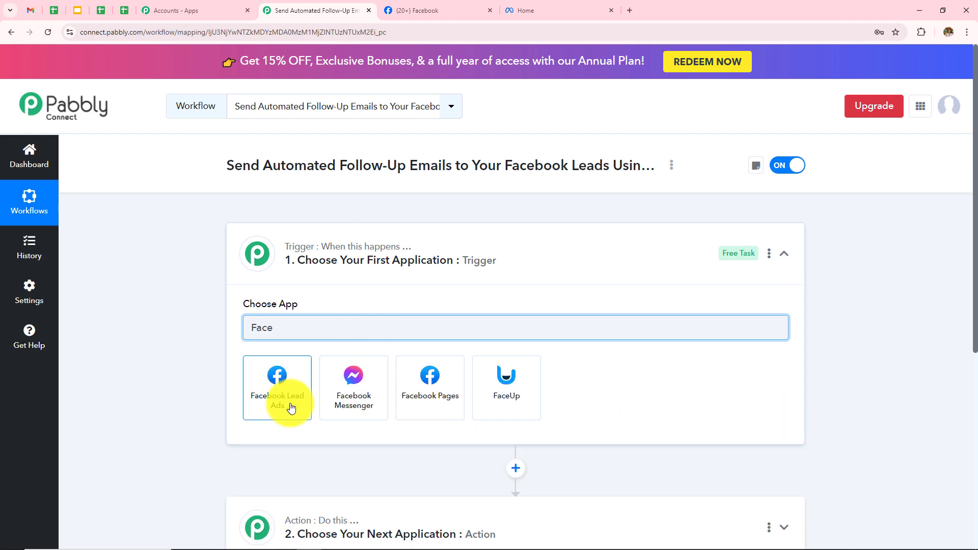
{"action": "left_click", "coordinate": [290, 407]}
{"action": "scroll", "coordinate": [356, 313], "scroll_direction": "down", "scroll_amount": 3}
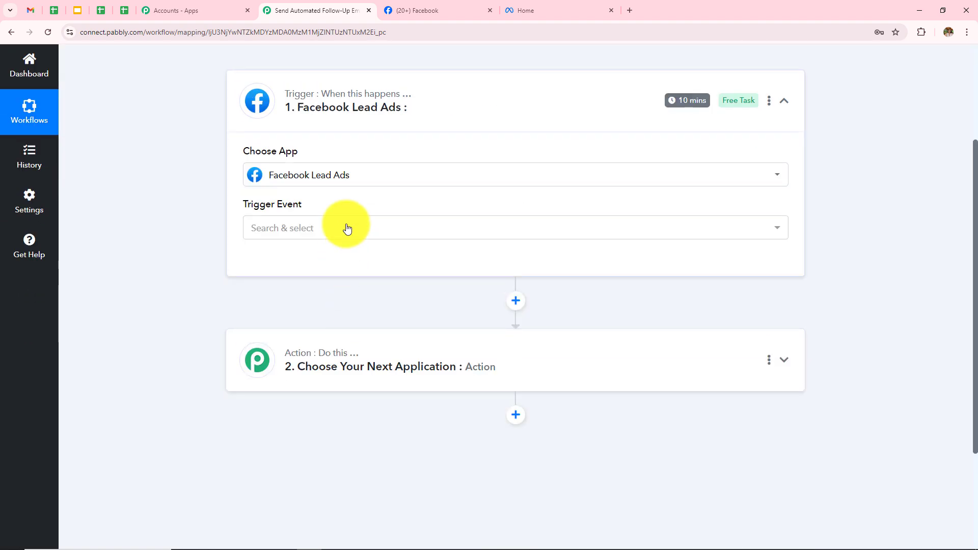
{"action": "left_click", "coordinate": [347, 228]}
{"action": "left_click", "coordinate": [360, 333]}
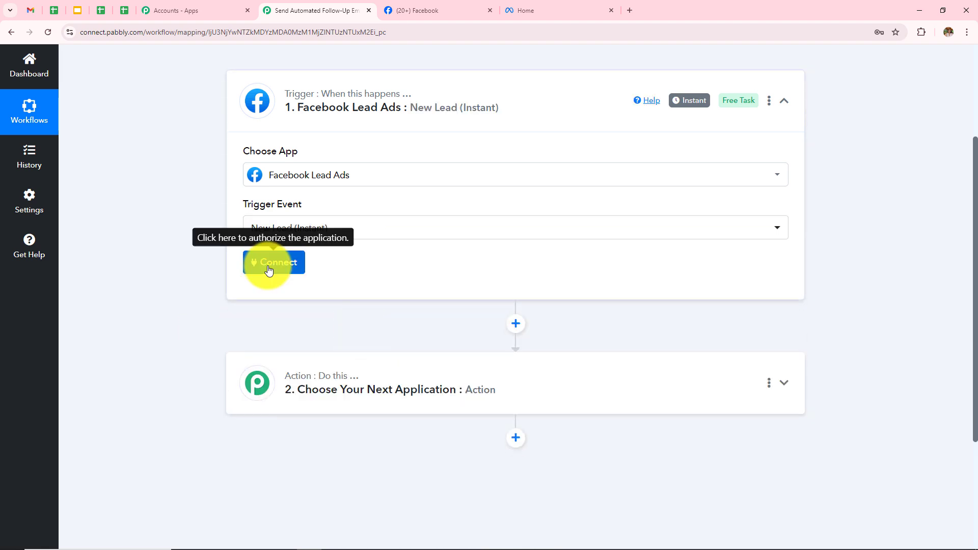
- Add a new Facebook Lead Ads connection authorized with the logged-in Facebook account
{"action": "left_click", "coordinate": [273, 262]}
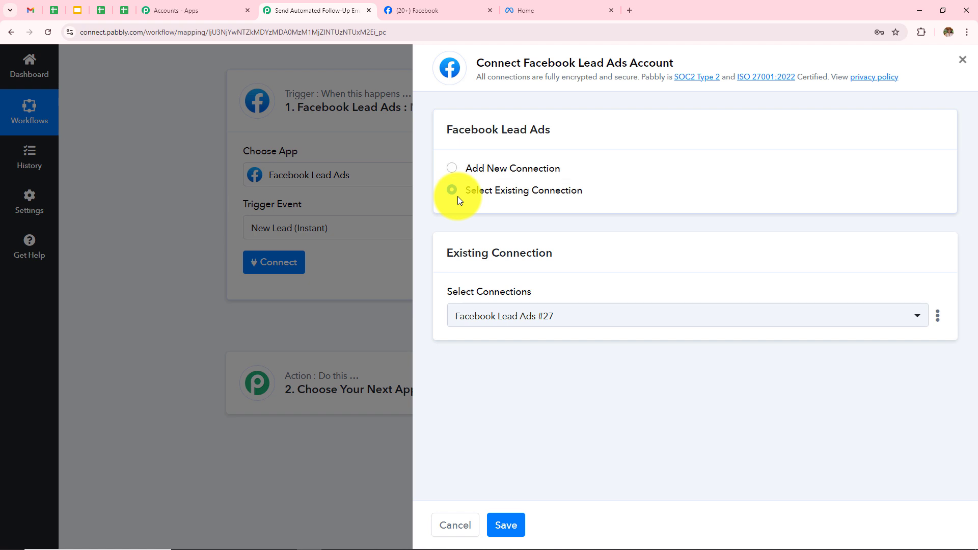
{"action": "left_click", "coordinate": [451, 169]}
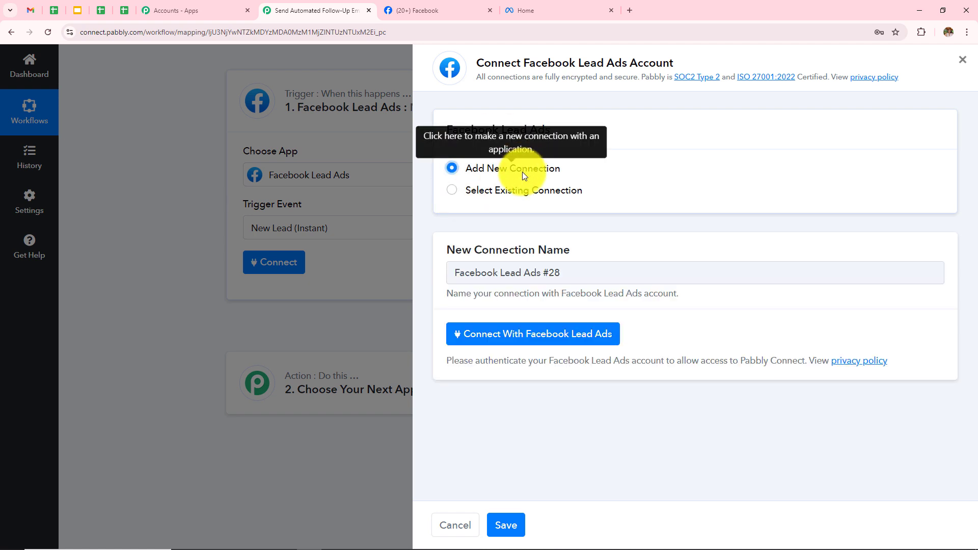
{"action": "left_click", "coordinate": [464, 343]}
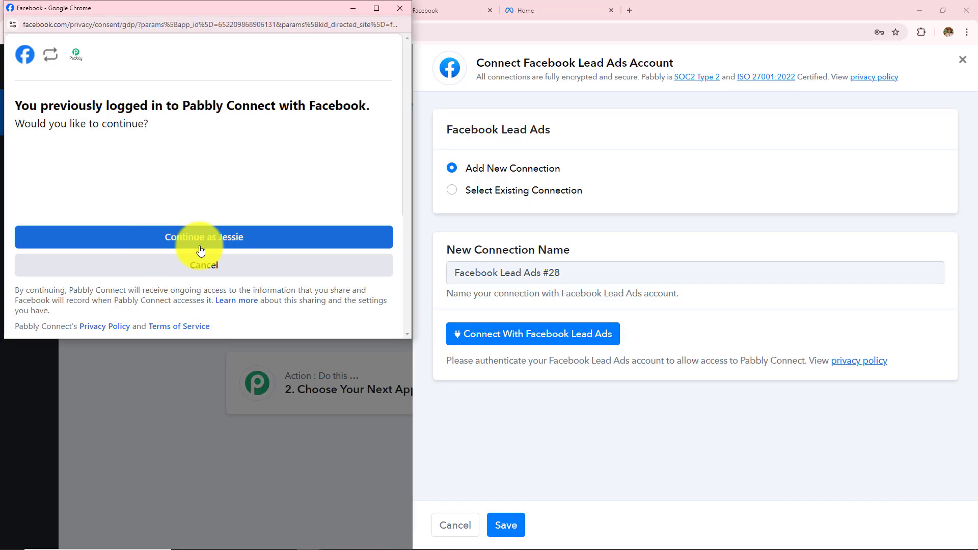
{"action": "left_click", "coordinate": [200, 247]}
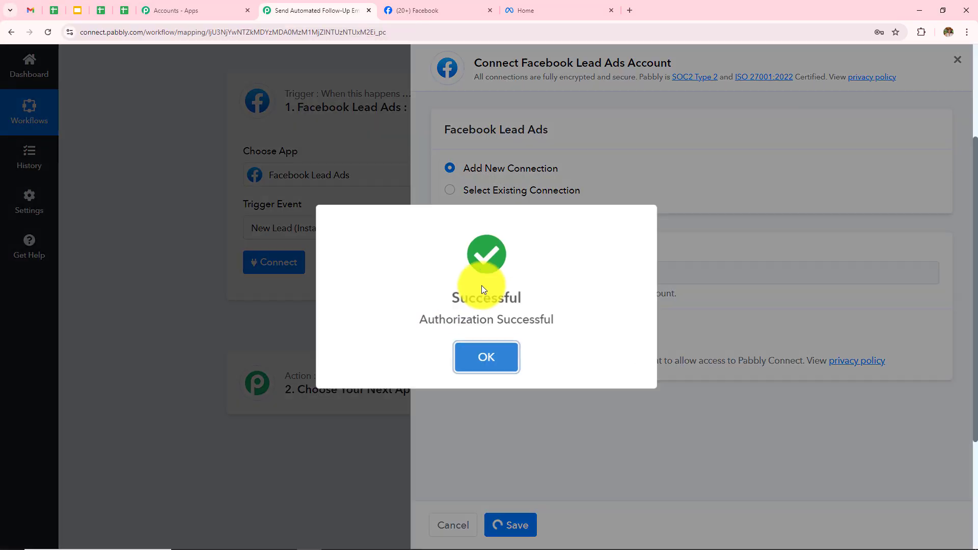
{"action": "left_click", "coordinate": [487, 351]}
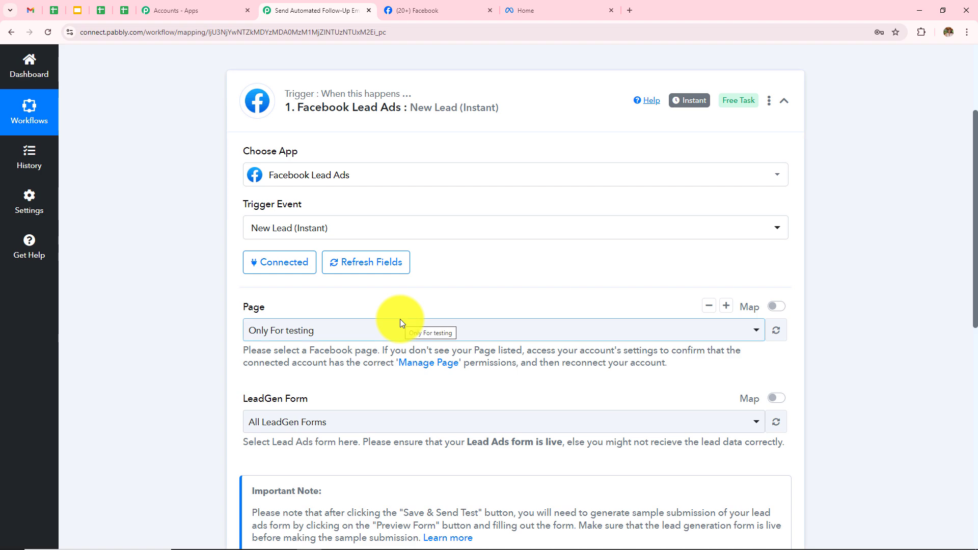
- Review the trigger's Page and LeadGen Form settings, then bring up the Facebook business page
{"action": "scroll", "coordinate": [399, 319], "scroll_direction": "down", "scroll_amount": 3}
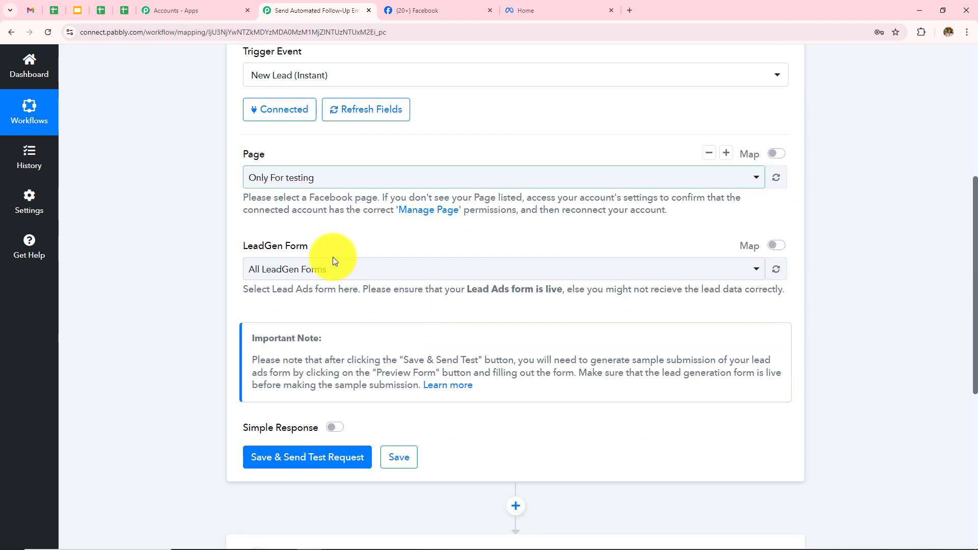
{"action": "left_click_drag", "start_coordinate": [240, 153], "coordinate": [290, 178]}
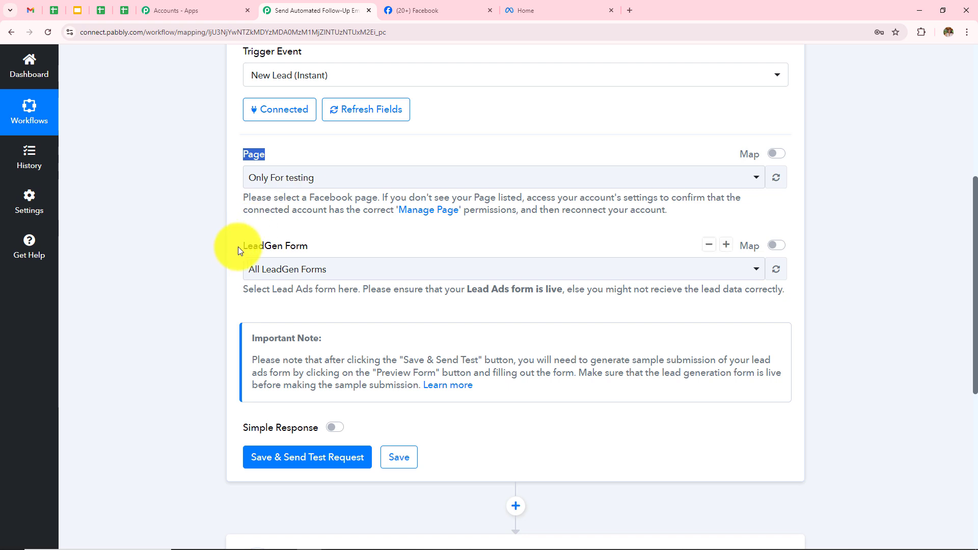
{"action": "left_click_drag", "start_coordinate": [236, 246], "coordinate": [362, 242]}
{"action": "left_click", "coordinate": [360, 242]}
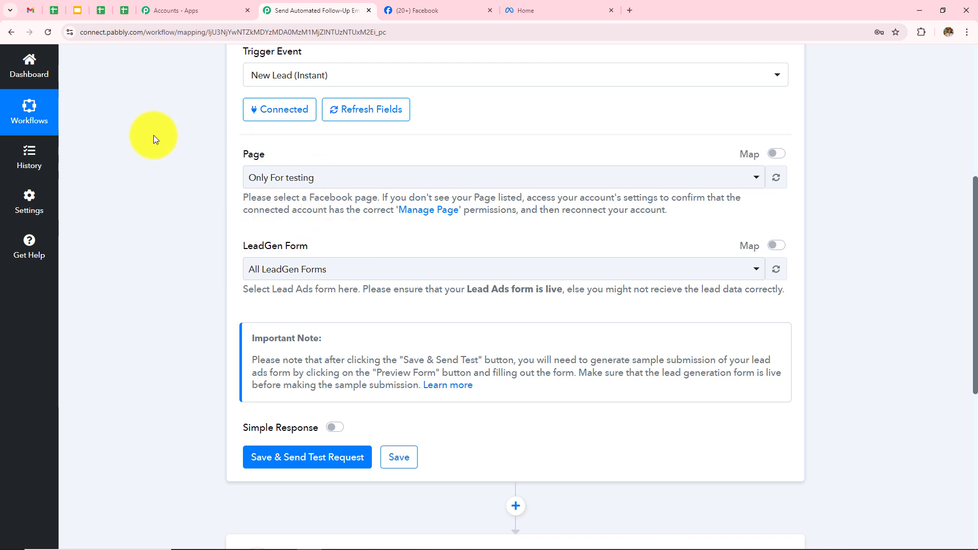
{"action": "scroll", "coordinate": [341, 188], "scroll_direction": "up", "scroll_amount": 2}
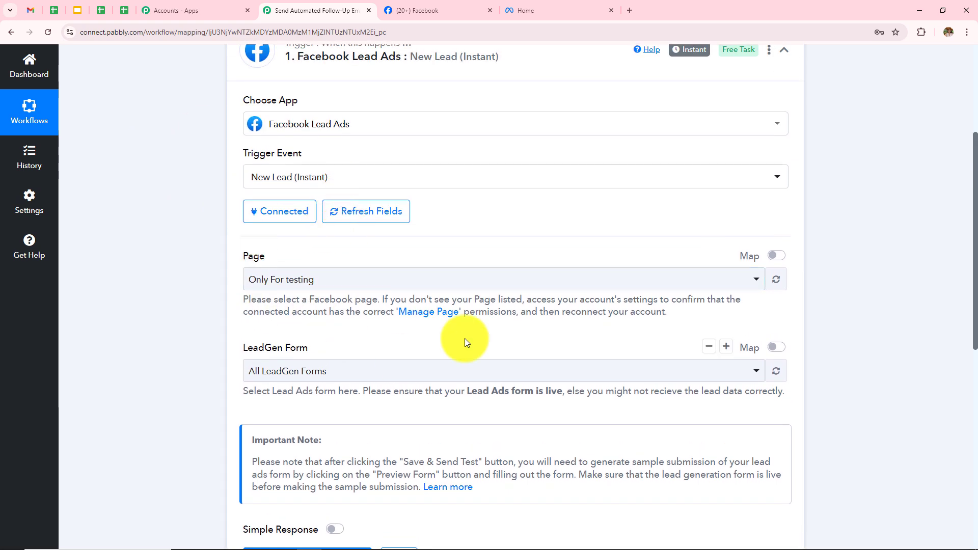
{"action": "left_click", "coordinate": [434, 7]}
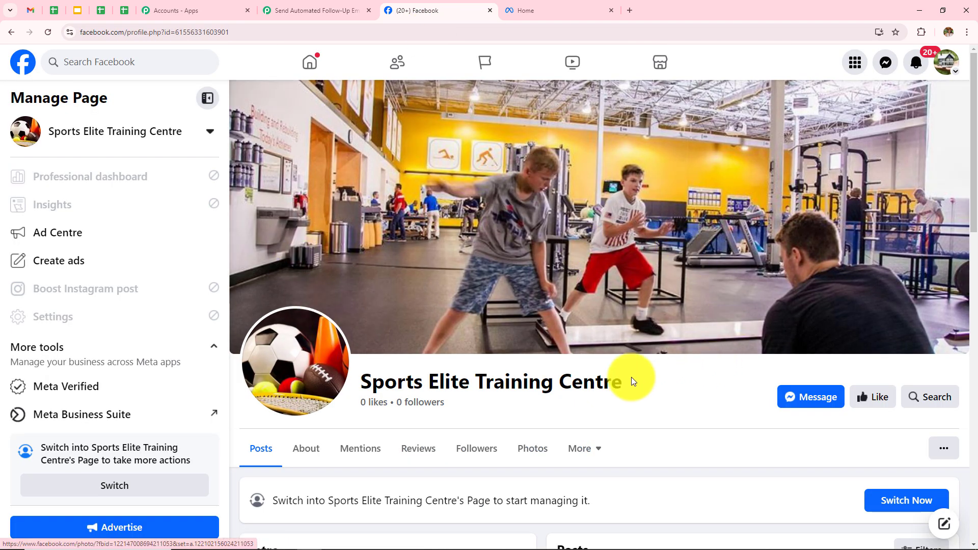
- Highlight the page name Sports Elite Training Centre, then return to the Pabbly workflow
{"action": "left_click_drag", "start_coordinate": [655, 377], "coordinate": [349, 383]}
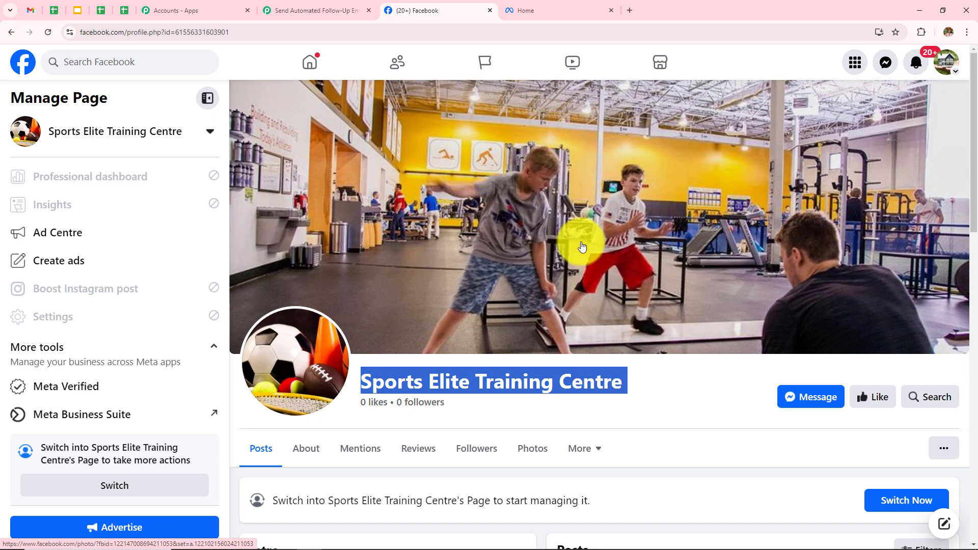
{"action": "left_click", "coordinate": [304, 4]}
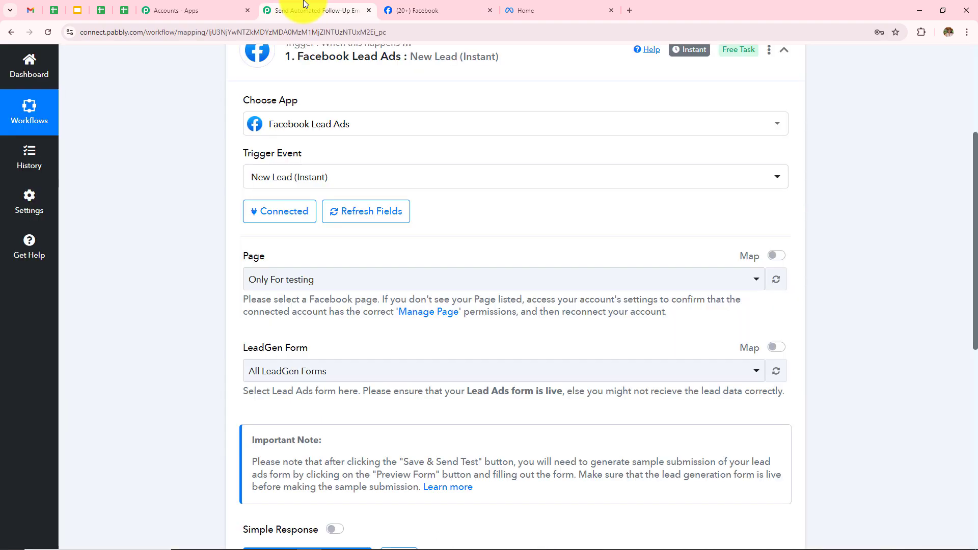
- Set the trigger's Page to Sports Elite Training Centre and bring up the LeadGen Form list
{"action": "left_click", "coordinate": [316, 280]}
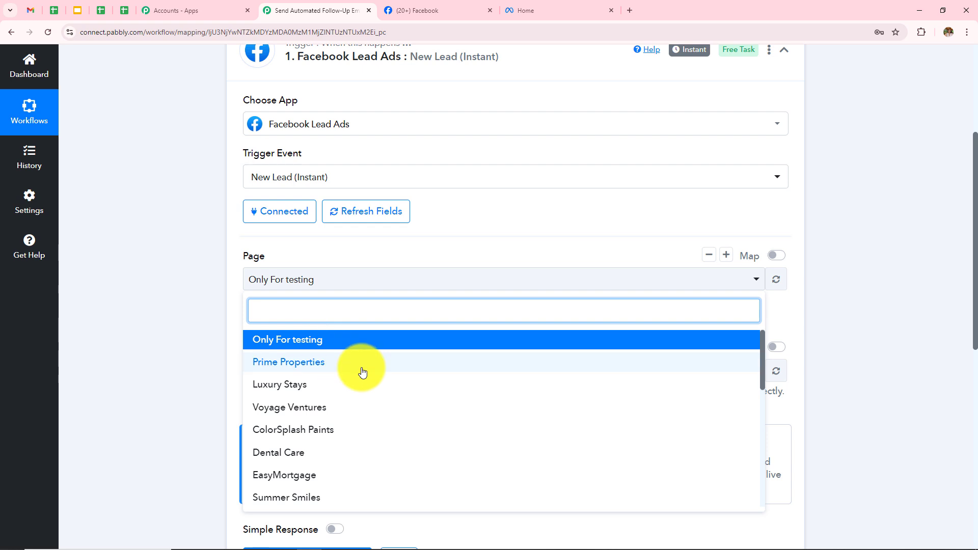
{"action": "scroll", "coordinate": [360, 383], "scroll_direction": "down", "scroll_amount": 2}
{"action": "scroll", "coordinate": [360, 383], "scroll_direction": "down", "scroll_amount": 3}
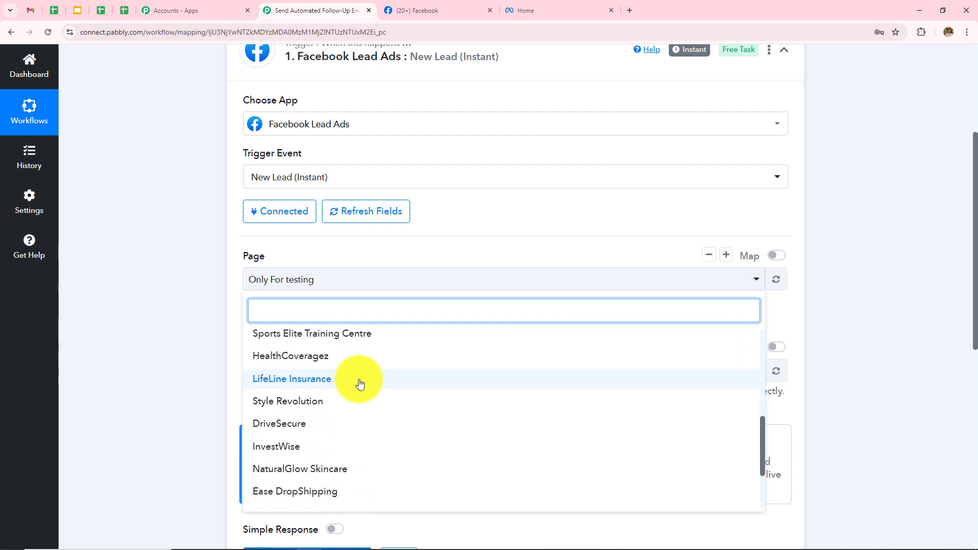
{"action": "left_click", "coordinate": [354, 337]}
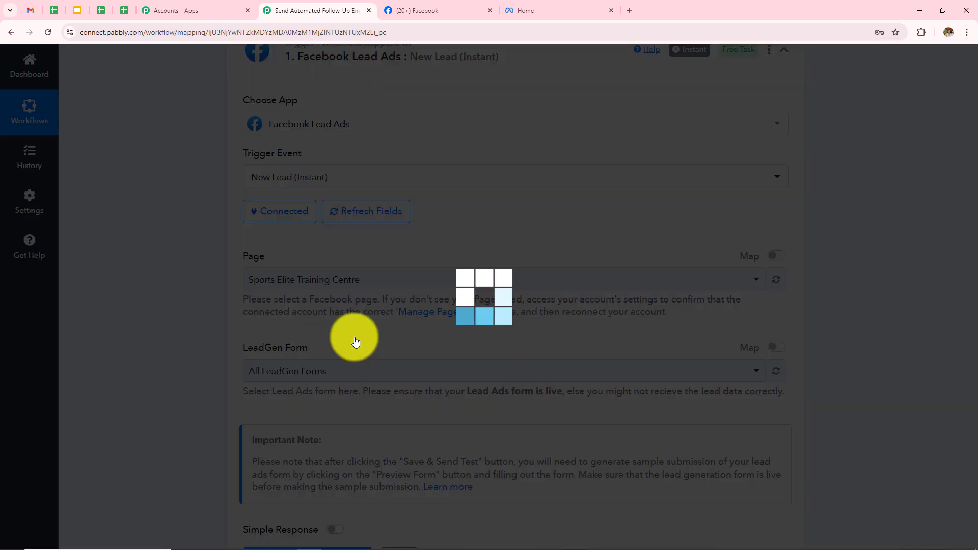
{"action": "left_click", "coordinate": [314, 361]}
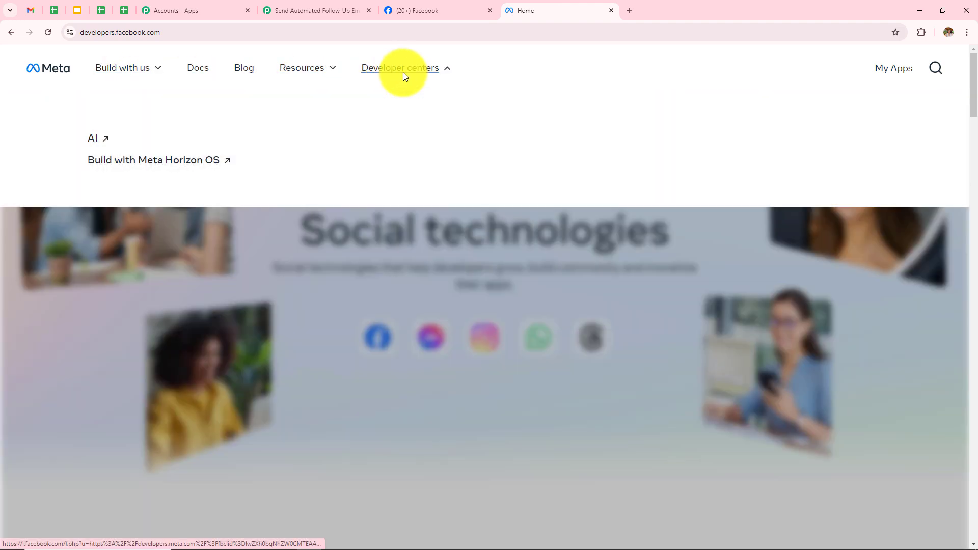
- Open the Lead Ads Testing Tool from Meta's developer tools
{"action": "mouse_move", "coordinate": [298, 77]}
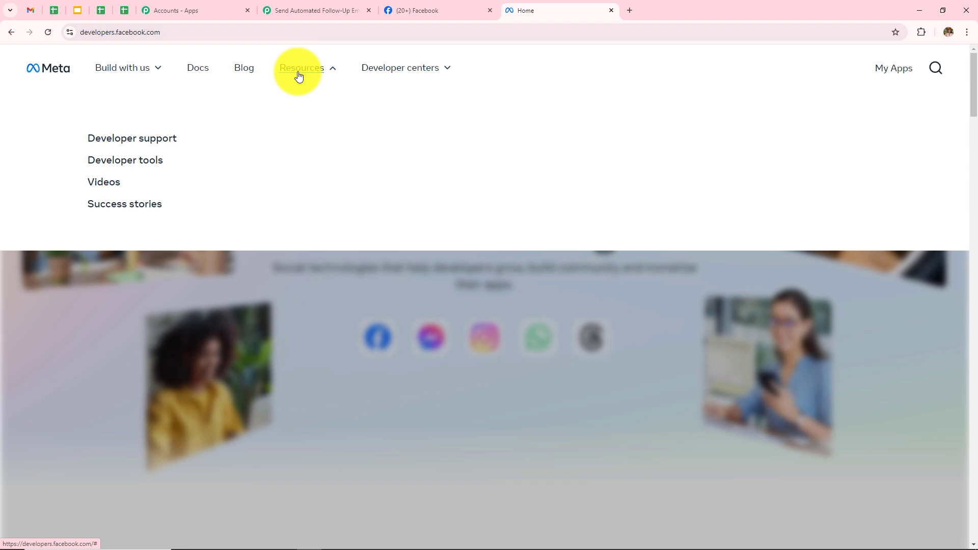
{"action": "left_click", "coordinate": [145, 161]}
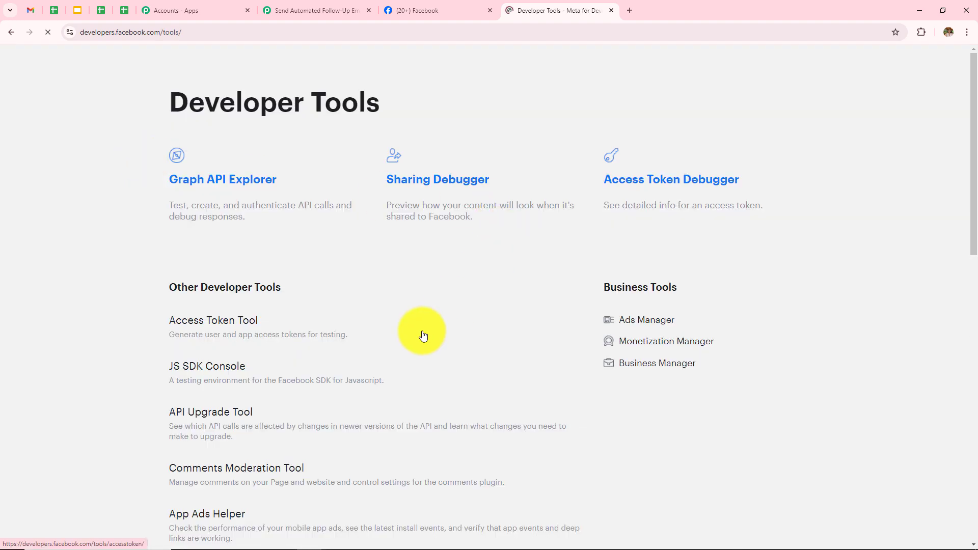
{"action": "scroll", "coordinate": [422, 334], "scroll_direction": "down", "scroll_amount": 5}
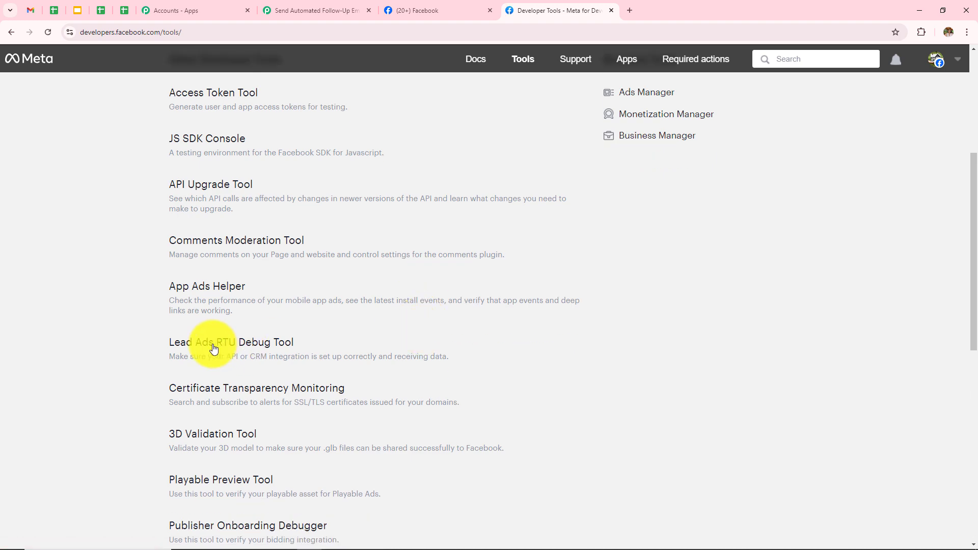
{"action": "left_click", "coordinate": [275, 348]}
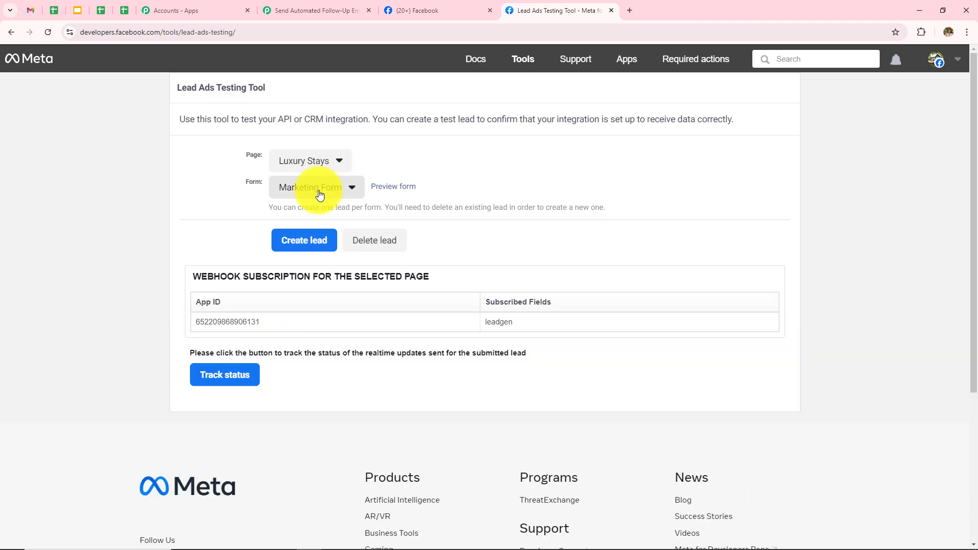
- Select the Sports Elite Training Centre page and Sports Training form, then return to Pabbly
{"action": "left_click_drag", "start_coordinate": [243, 155], "coordinate": [281, 155]}
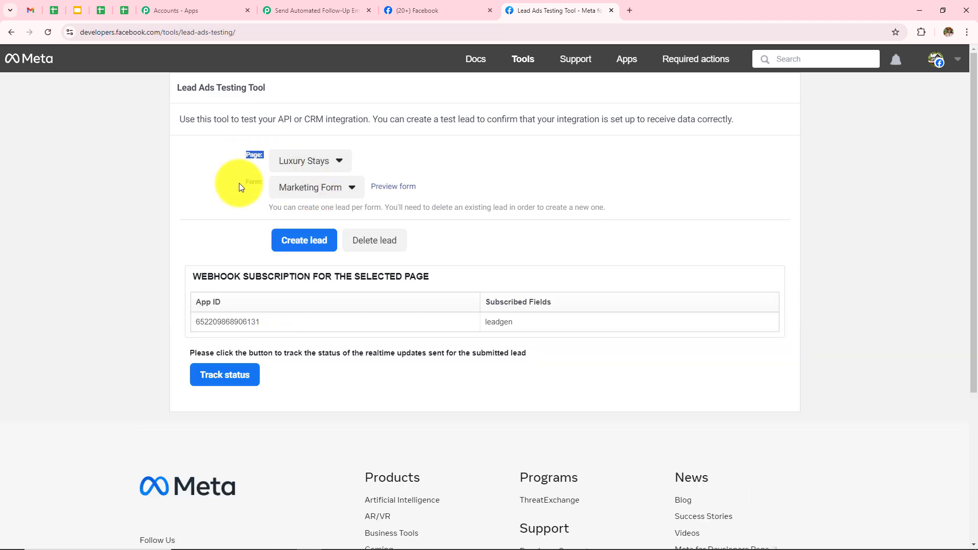
{"action": "left_click", "coordinate": [315, 162]}
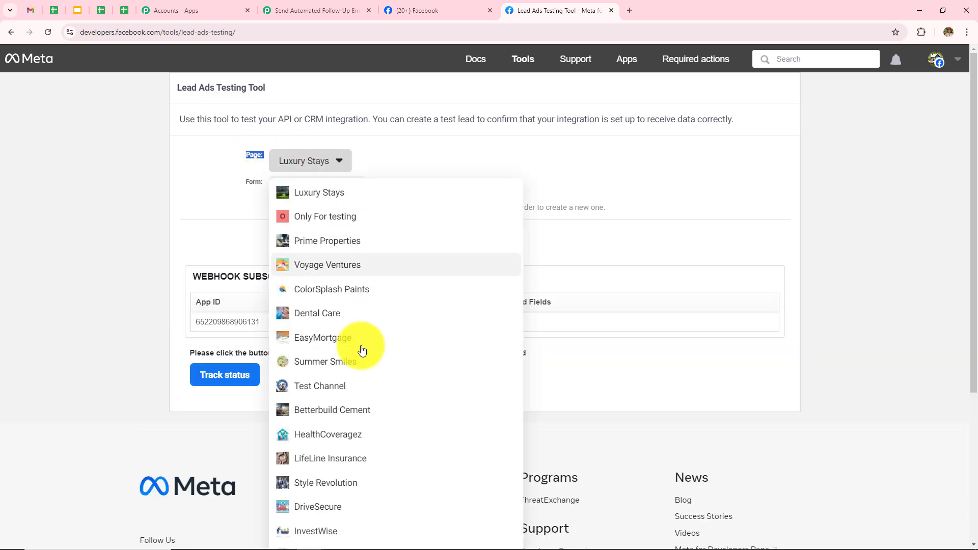
{"action": "scroll", "coordinate": [362, 357], "scroll_direction": "down", "scroll_amount": 4}
{"action": "left_click", "coordinate": [375, 457]}
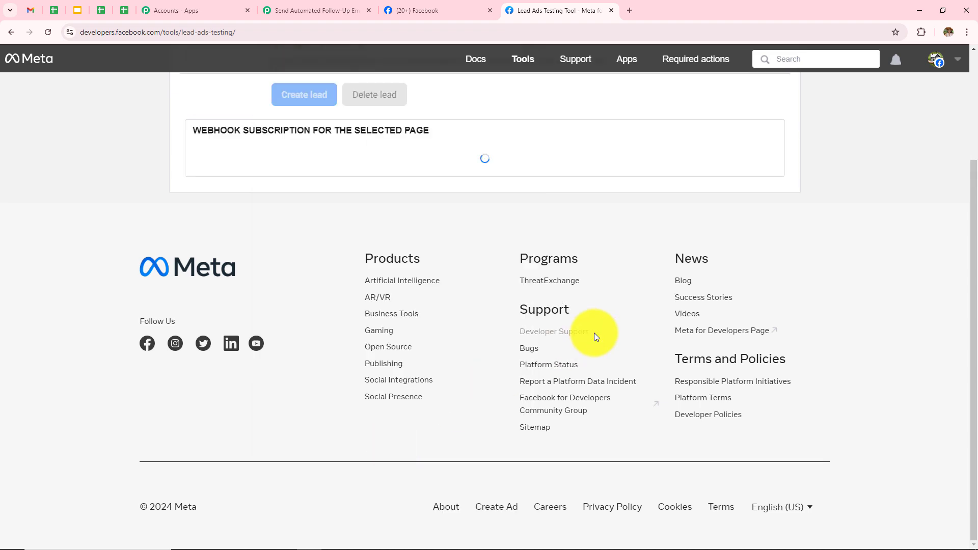
{"action": "scroll", "coordinate": [611, 346], "scroll_direction": "up", "scroll_amount": 3}
{"action": "left_click", "coordinate": [304, 241]}
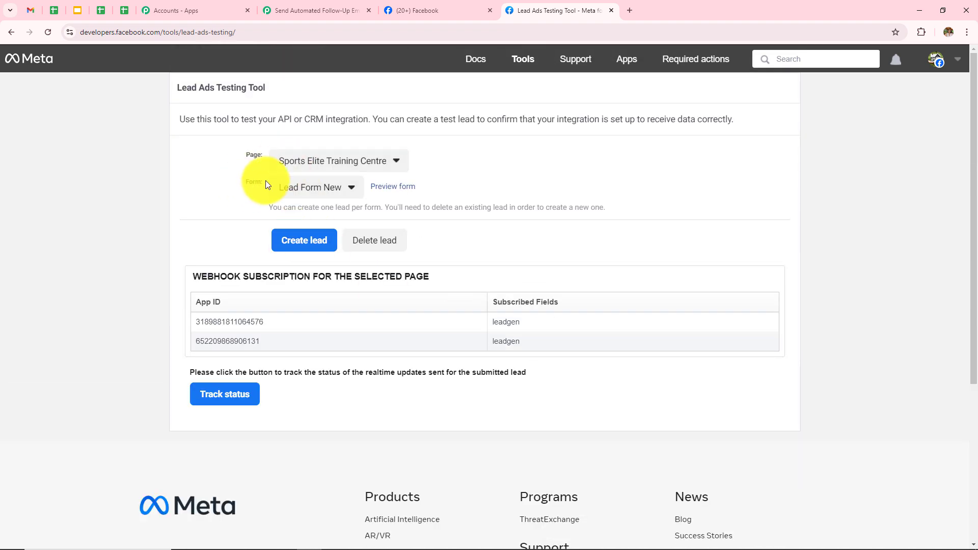
{"action": "left_click", "coordinate": [307, 198]}
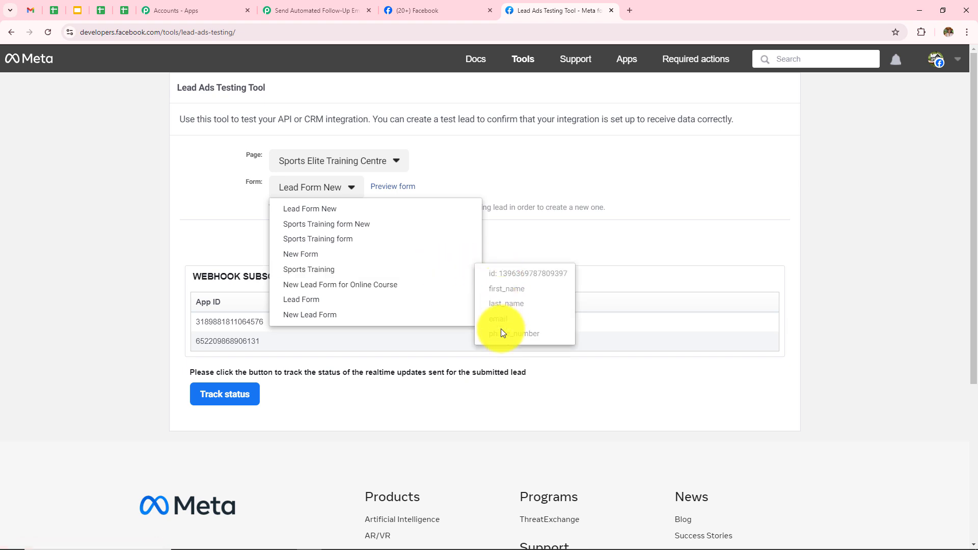
{"action": "left_click", "coordinate": [327, 270]}
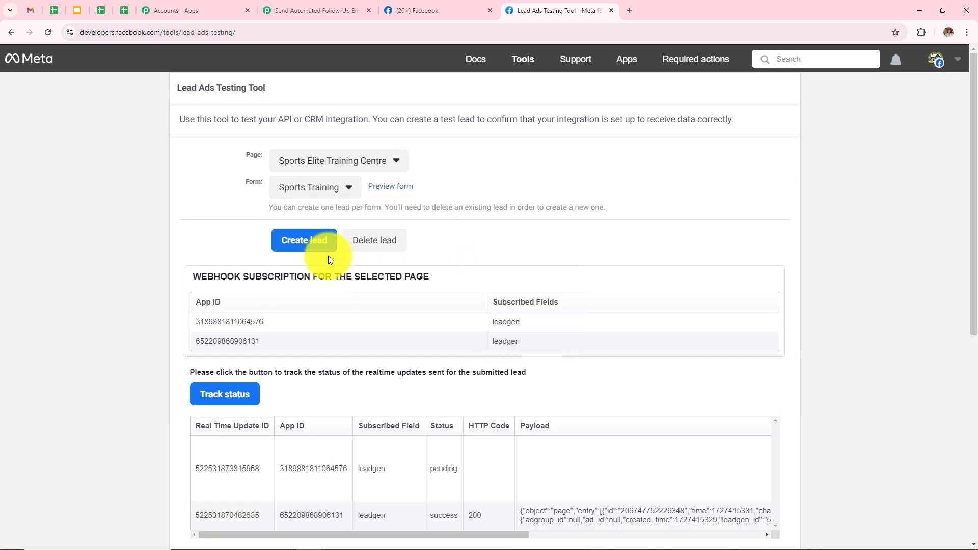
{"action": "left_click", "coordinate": [355, 5]}
- Set the trigger's LeadGen Form to Sports Training
{"action": "scroll", "coordinate": [332, 340], "scroll_direction": "down", "scroll_amount": 2}
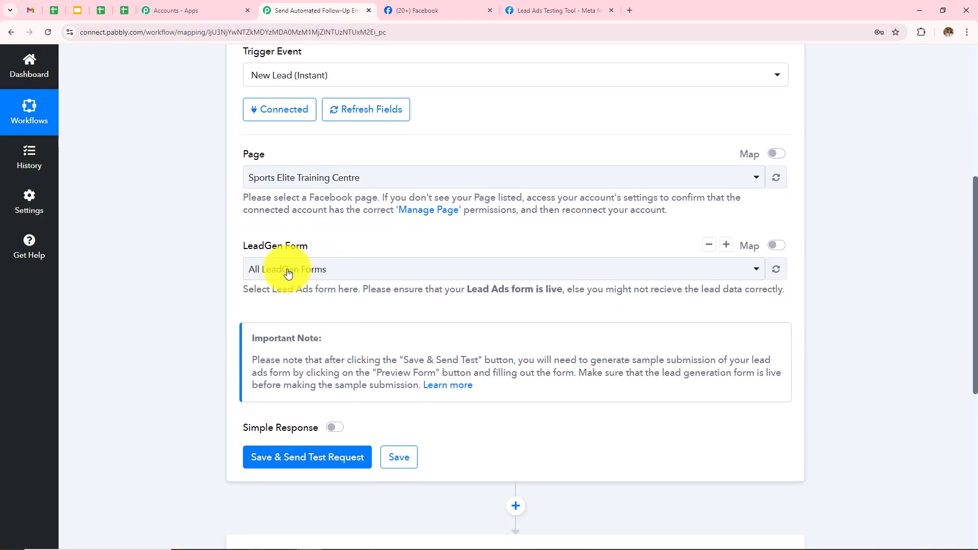
{"action": "left_click", "coordinate": [339, 272]}
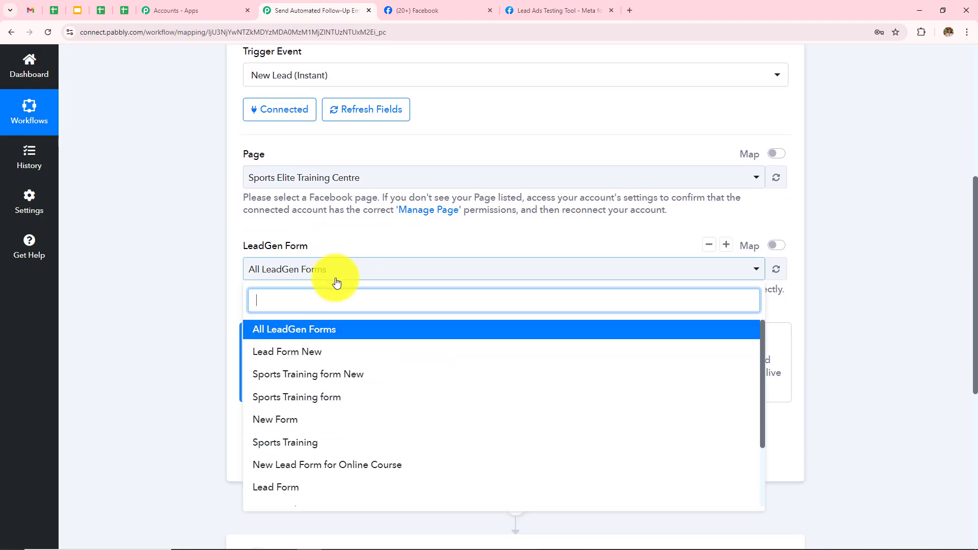
{"action": "left_click", "coordinate": [344, 455]}
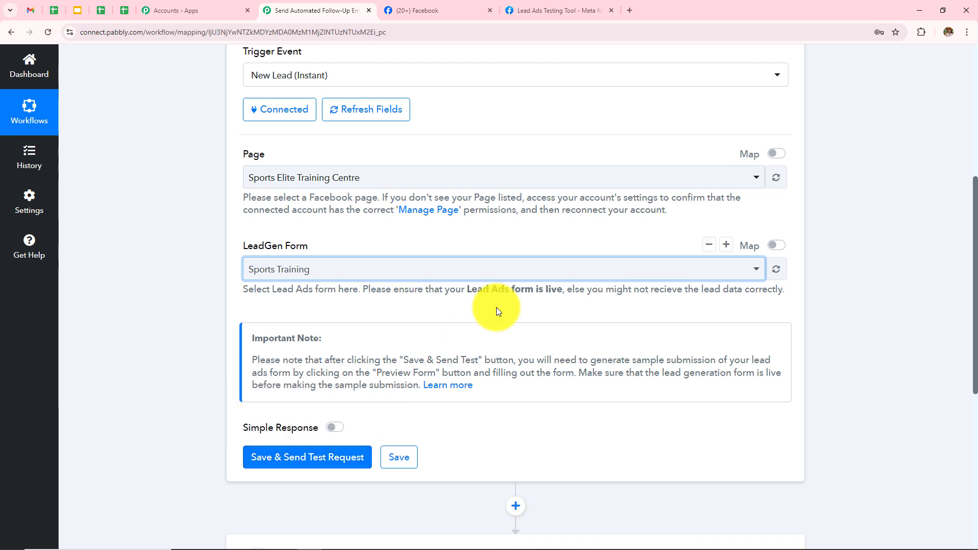
- Save and send a test request so the trigger waits for a test lead
{"action": "scroll", "coordinate": [496, 307], "scroll_direction": "down", "scroll_amount": 3}
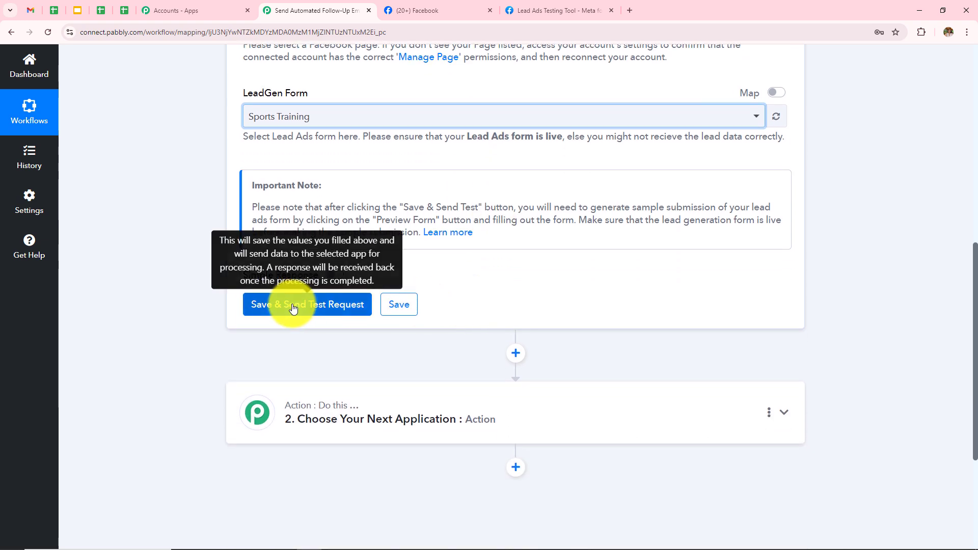
{"action": "left_click", "coordinate": [293, 307]}
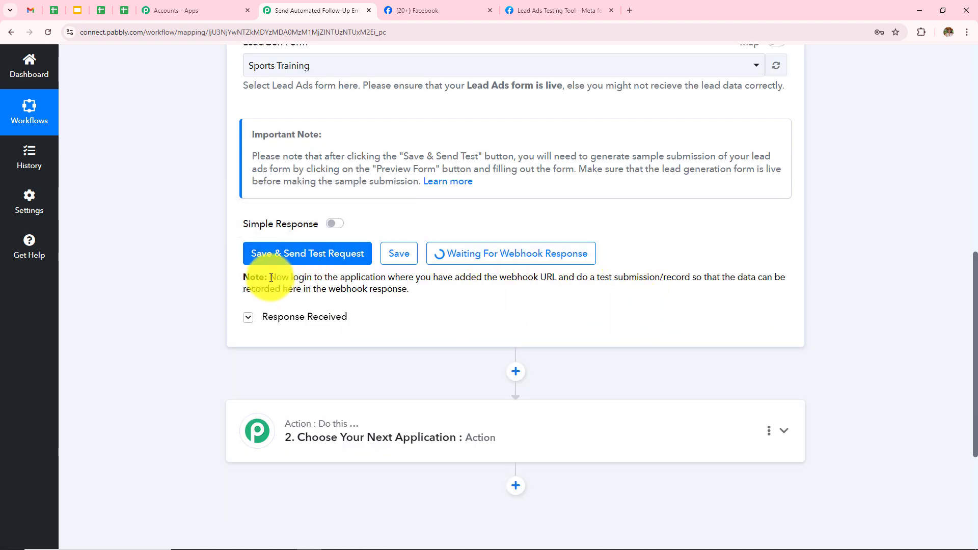
{"action": "left_click_drag", "start_coordinate": [270, 277], "coordinate": [808, 280]}
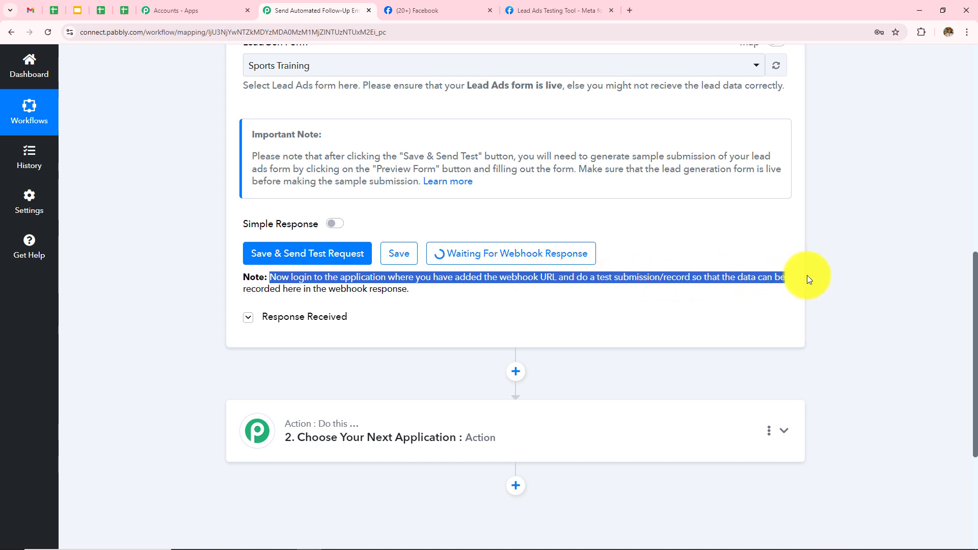
{"action": "left_click", "coordinate": [386, 328]}
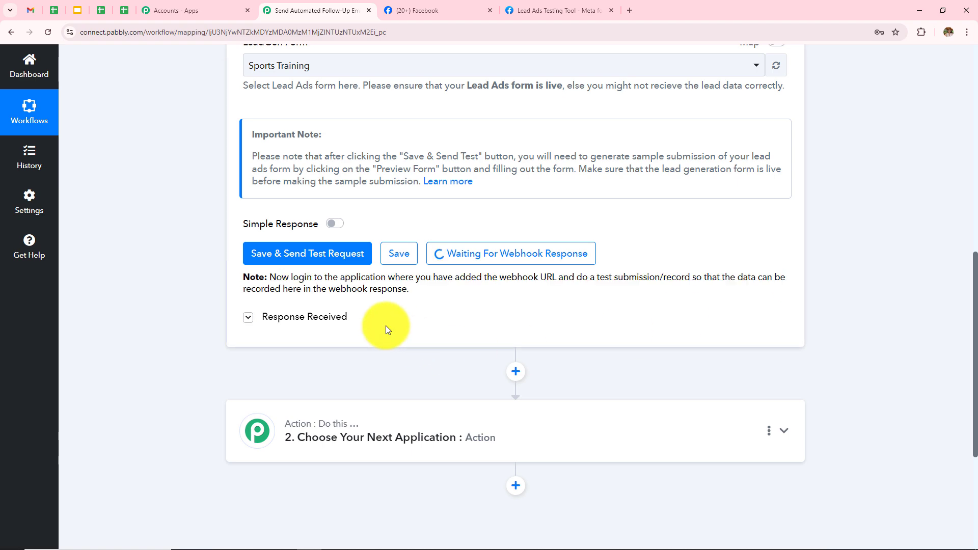
{"action": "scroll", "coordinate": [386, 325], "scroll_direction": "up", "scroll_amount": 2}
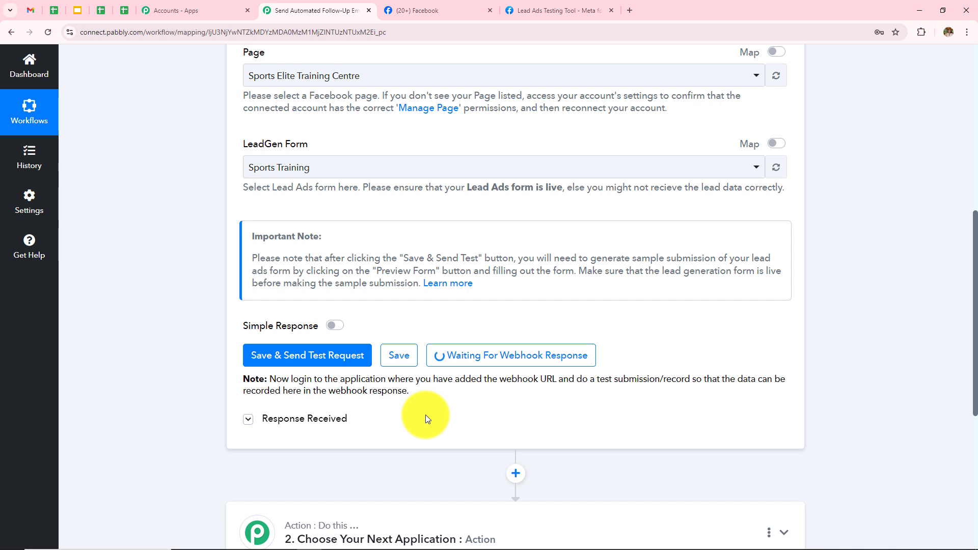
{"action": "left_click", "coordinate": [529, 5]}
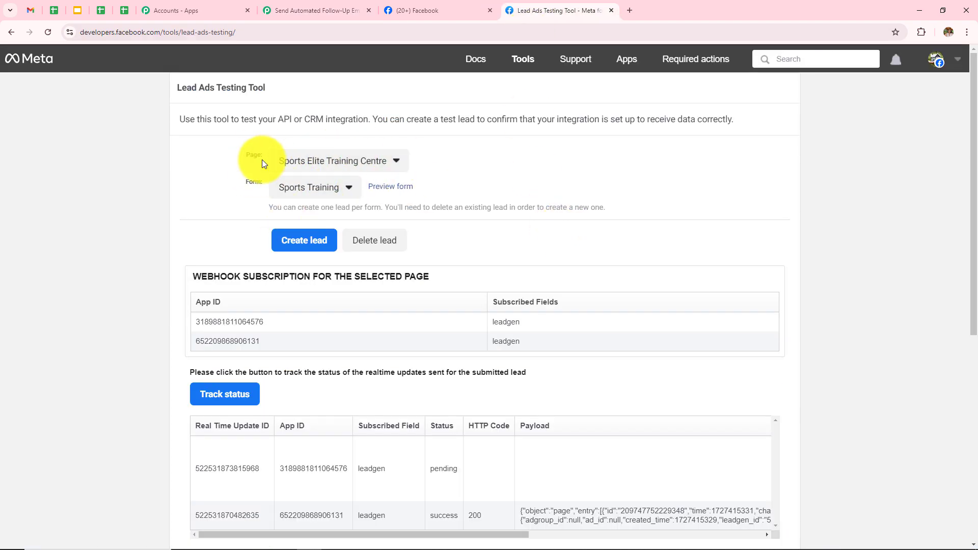
- Delete the old test lead, reselect Sports Elite Training Centre and Sports Training, and preview the form
{"action": "left_click", "coordinate": [373, 248]}
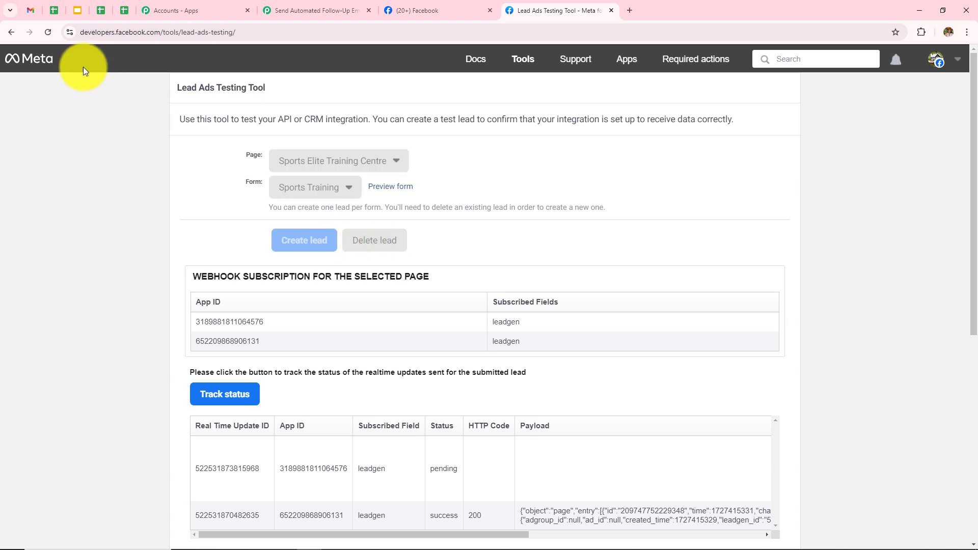
{"action": "left_click", "coordinate": [53, 31]}
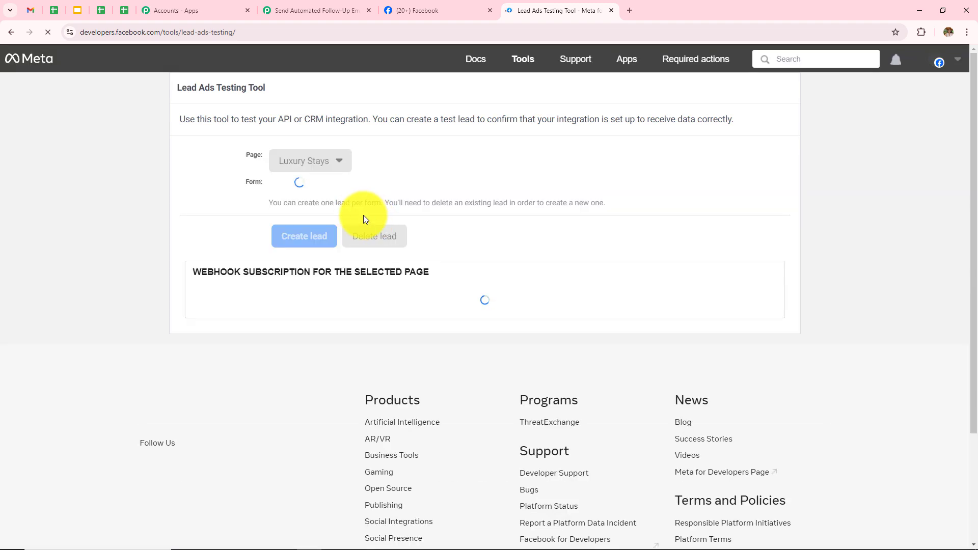
{"action": "left_click", "coordinate": [330, 160]}
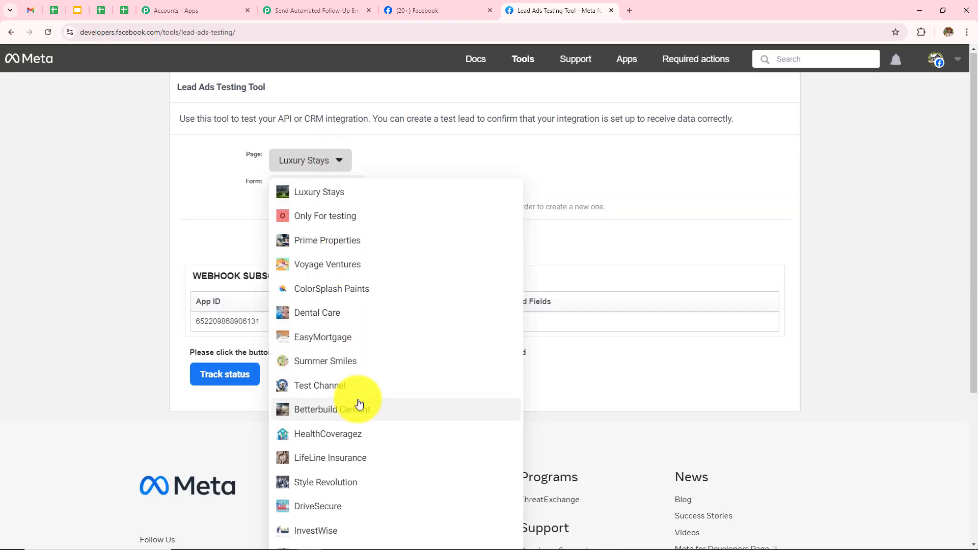
{"action": "scroll", "coordinate": [356, 398], "scroll_direction": "down", "scroll_amount": 4}
{"action": "left_click", "coordinate": [377, 478]}
{"action": "scroll", "coordinate": [572, 297], "scroll_direction": "up", "scroll_amount": 3}
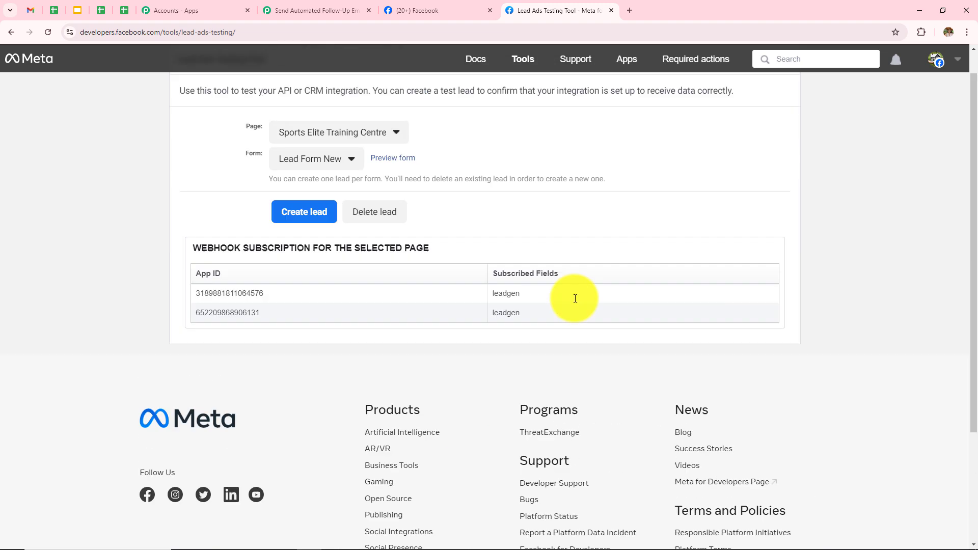
{"action": "left_click", "coordinate": [300, 189]}
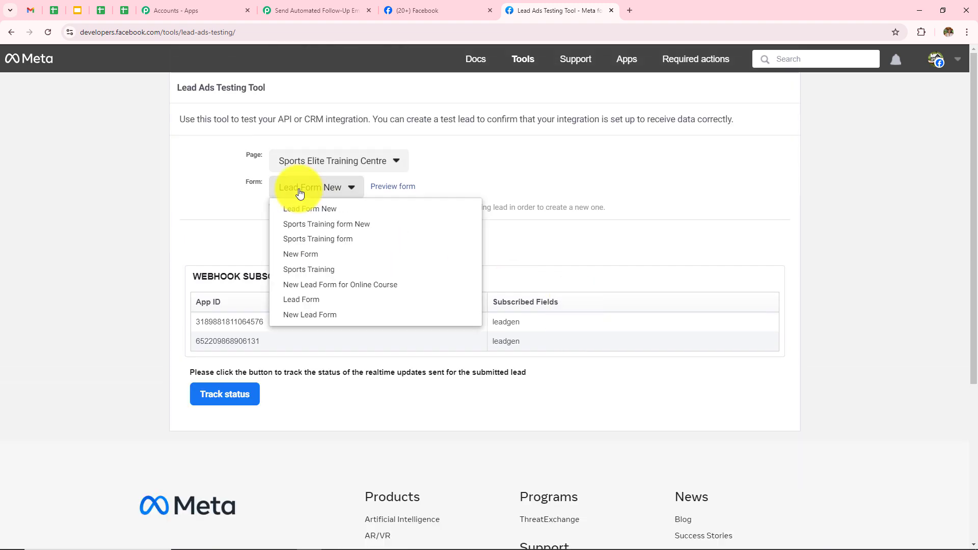
{"action": "left_click", "coordinate": [322, 269]}
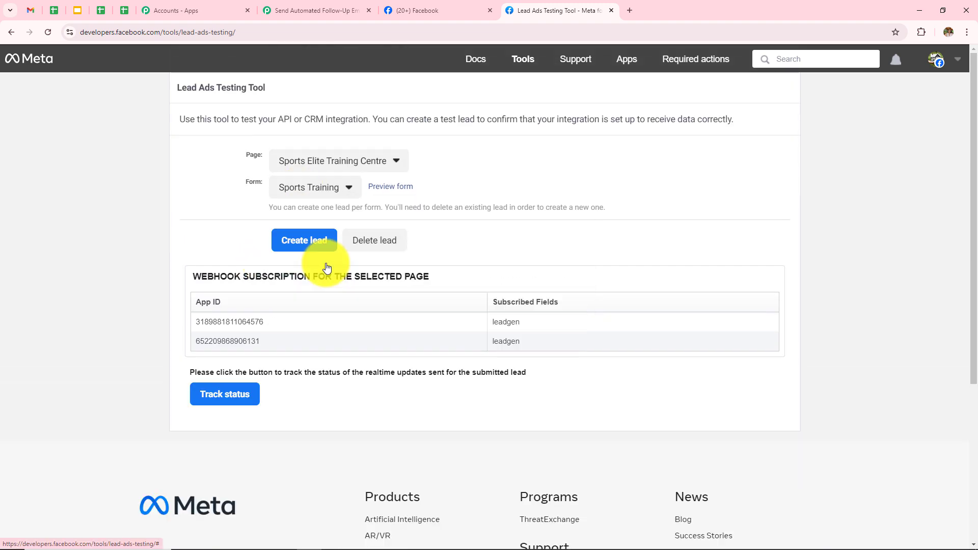
{"action": "left_click", "coordinate": [390, 187]}
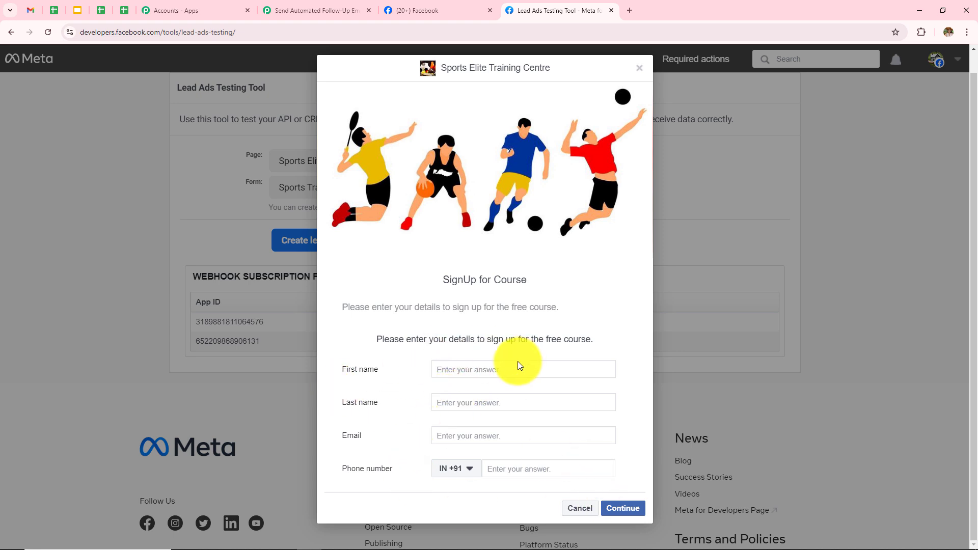
- Fill in the test lead's first name, last name, e-mail and phone number, then submit it
{"action": "left_click", "coordinate": [518, 368]}
{"action": "type", "text": "New"}
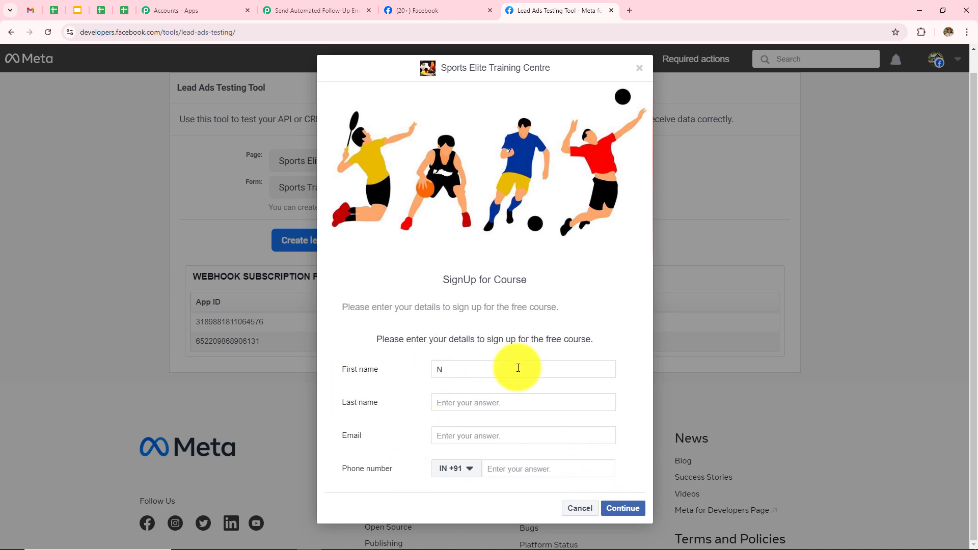
{"action": "left_click", "coordinate": [518, 405]}
{"action": "type", "text": "User"}
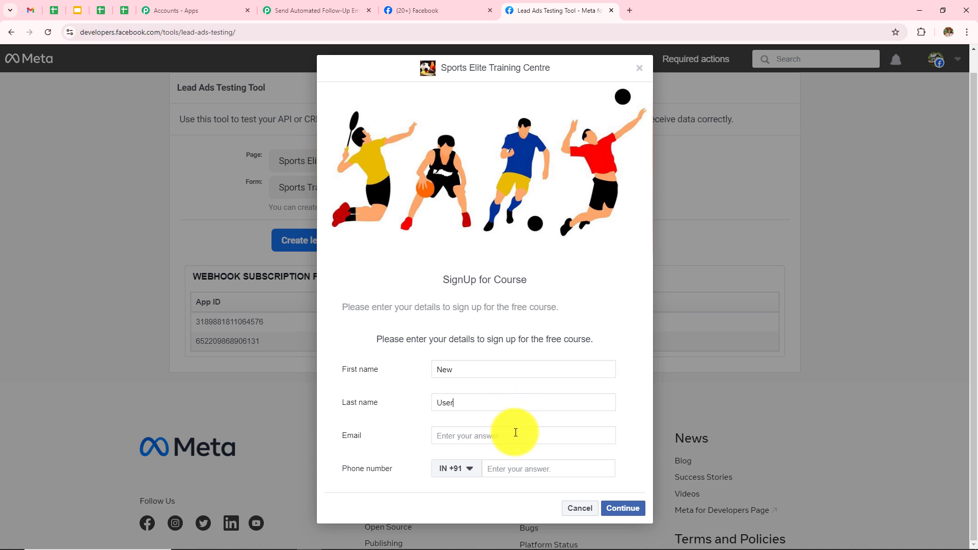
{"action": "left_click", "coordinate": [516, 433]}
{"action": "left_click", "coordinate": [536, 468]}
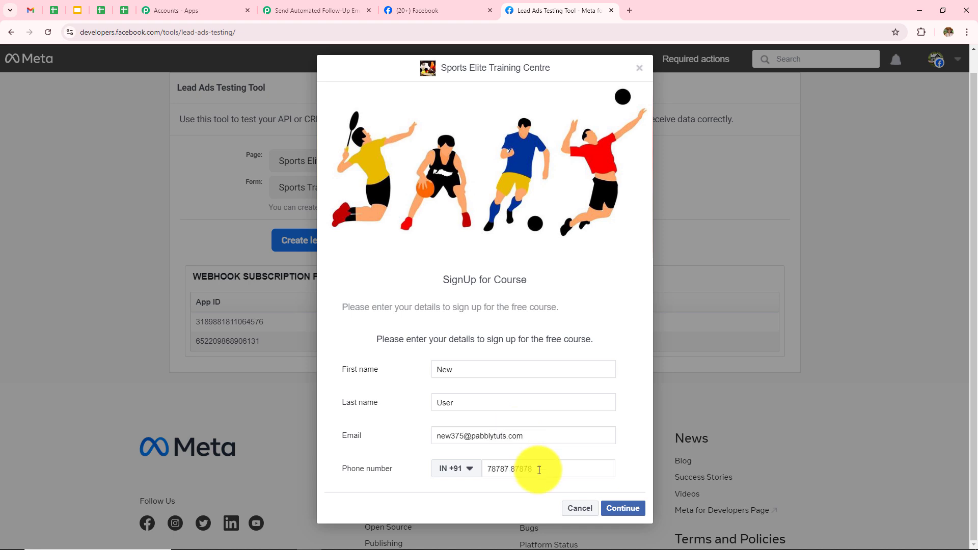
{"action": "left_click", "coordinate": [624, 508]}
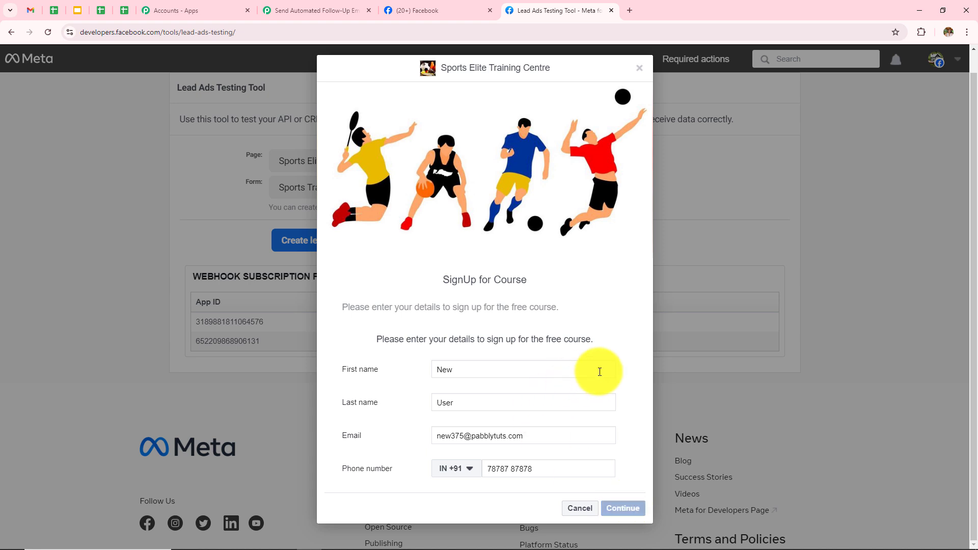
{"action": "left_click", "coordinate": [622, 392]}
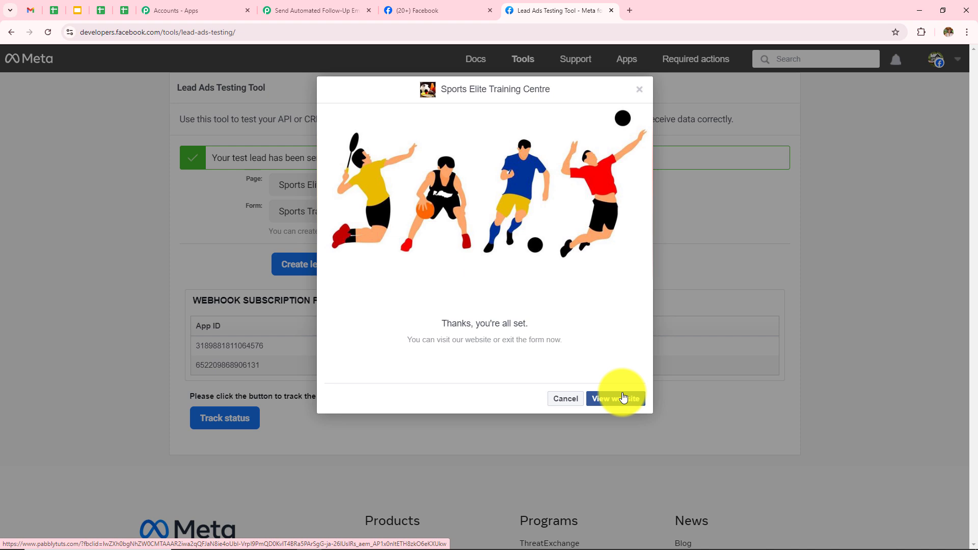
- Back in Pabbly Connect, check the trigger's captured first and last name for the test lead
{"action": "left_click", "coordinate": [326, 11]}
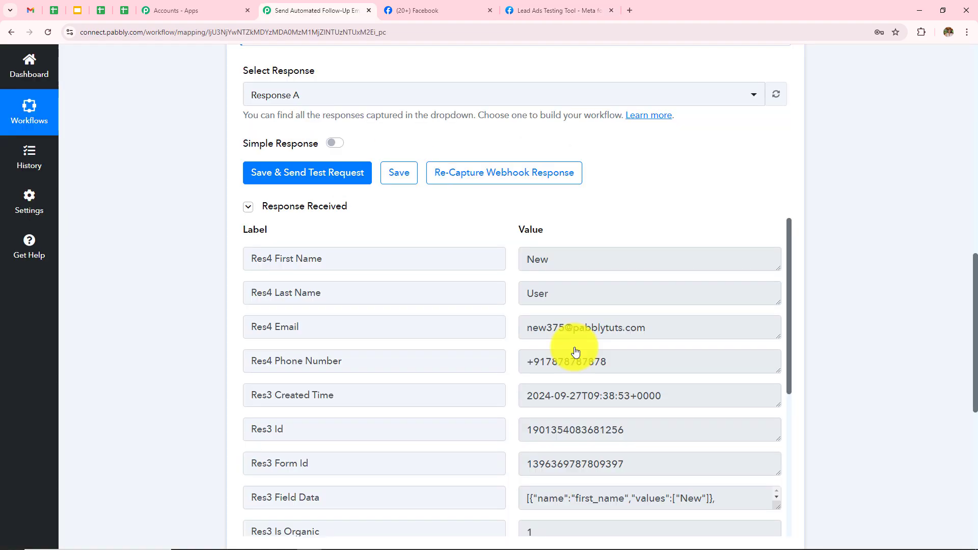
{"action": "scroll", "coordinate": [574, 350], "scroll_direction": "down", "scroll_amount": 3}
{"action": "scroll", "coordinate": [694, 375], "scroll_direction": "up", "scroll_amount": 3}
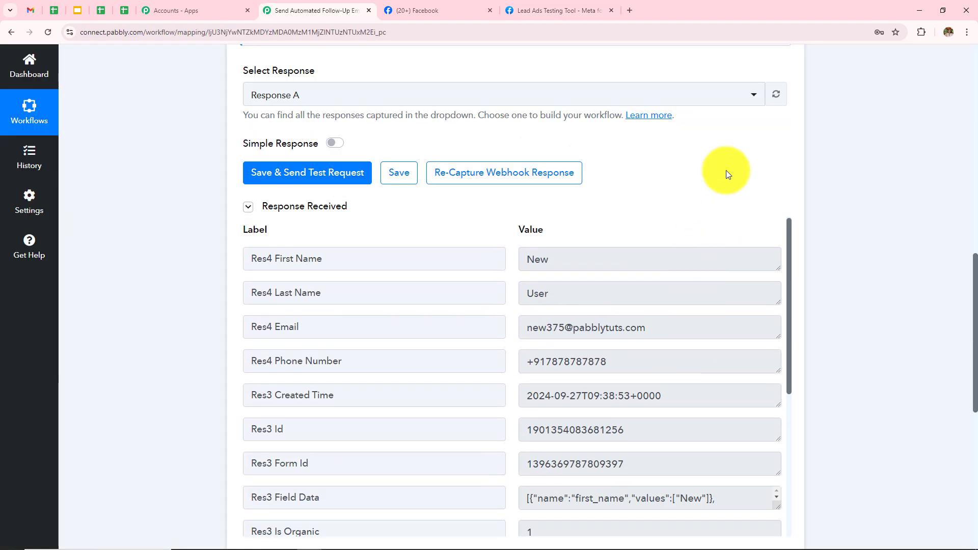
{"action": "scroll", "coordinate": [725, 170], "scroll_direction": "down", "scroll_amount": 2}
{"action": "double_click", "coordinate": [538, 158]}
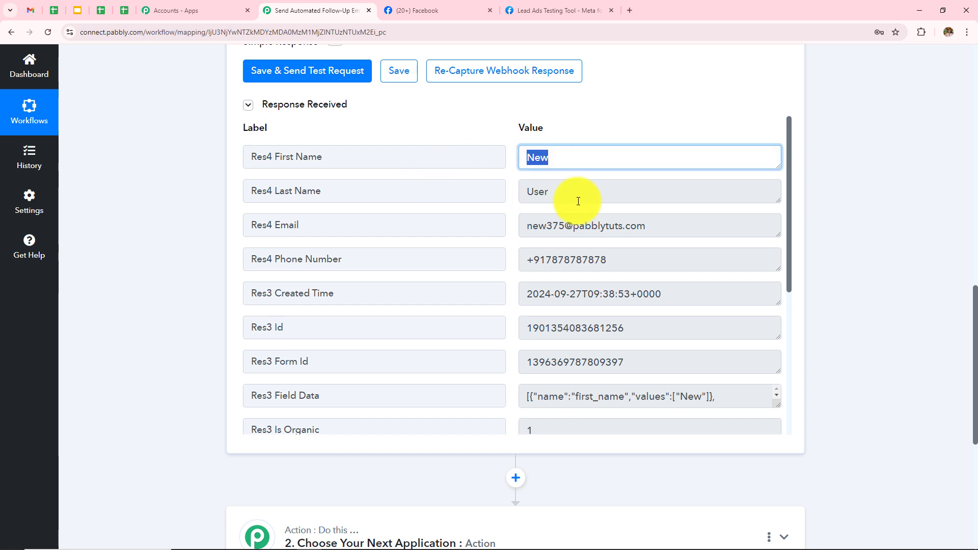
{"action": "double_click", "coordinate": [560, 196]}
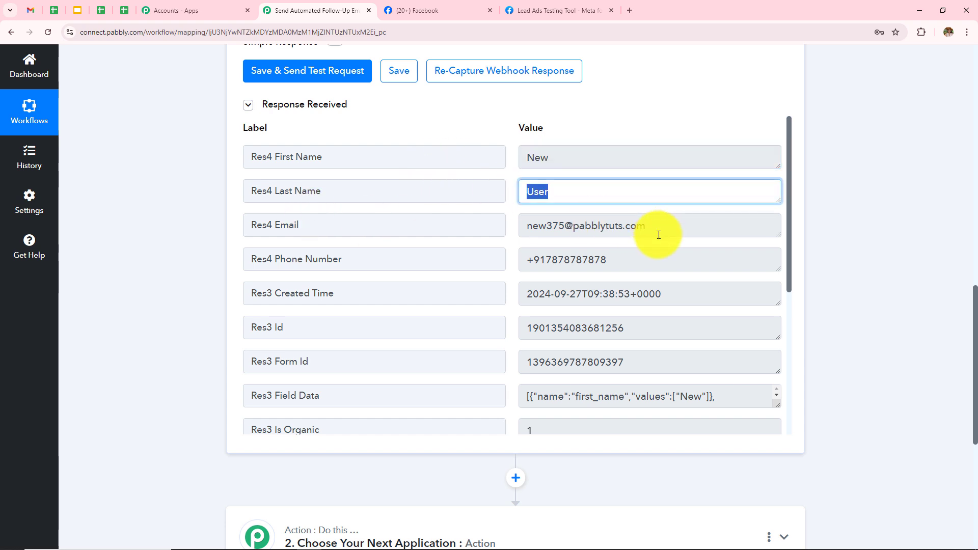
- Verify the captured e-mail address and phone number, then move down toward the Action step
{"action": "left_click", "coordinate": [617, 227]}
{"action": "triple_click", "coordinate": [618, 227]}
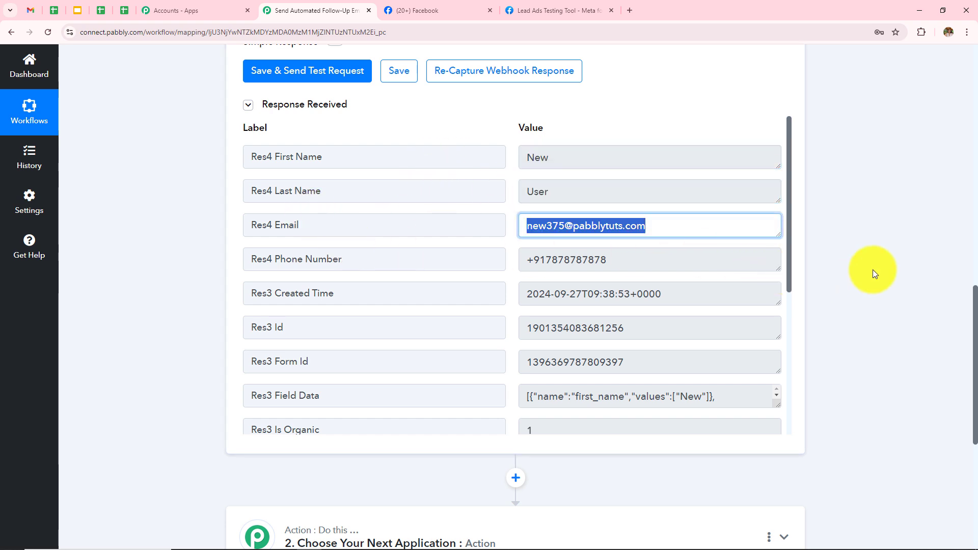
{"action": "left_click", "coordinate": [585, 257]}
{"action": "triple_click", "coordinate": [617, 257]}
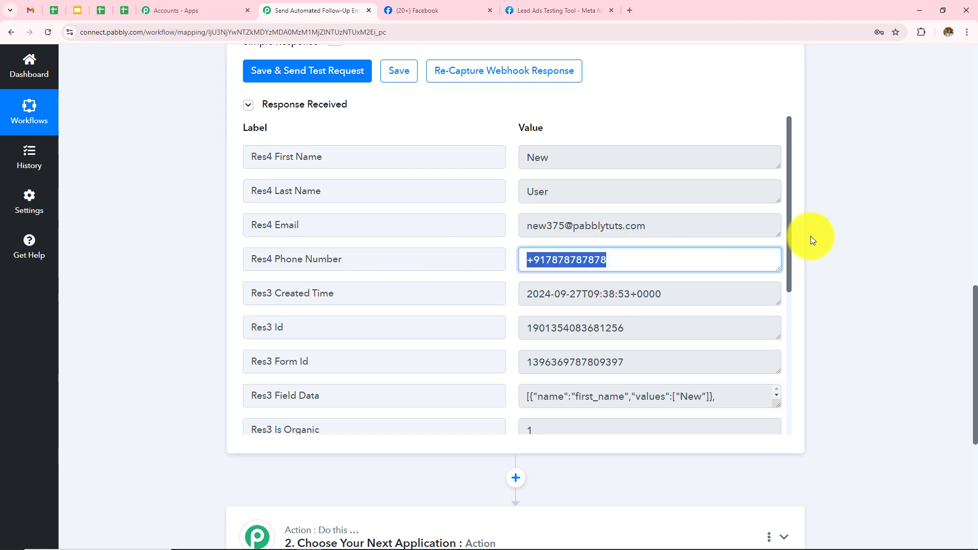
{"action": "left_click", "coordinate": [850, 232]}
{"action": "scroll", "coordinate": [863, 252], "scroll_direction": "down", "scroll_amount": 1}
{"action": "scroll", "coordinate": [862, 253], "scroll_direction": "up", "scroll_amount": 5}
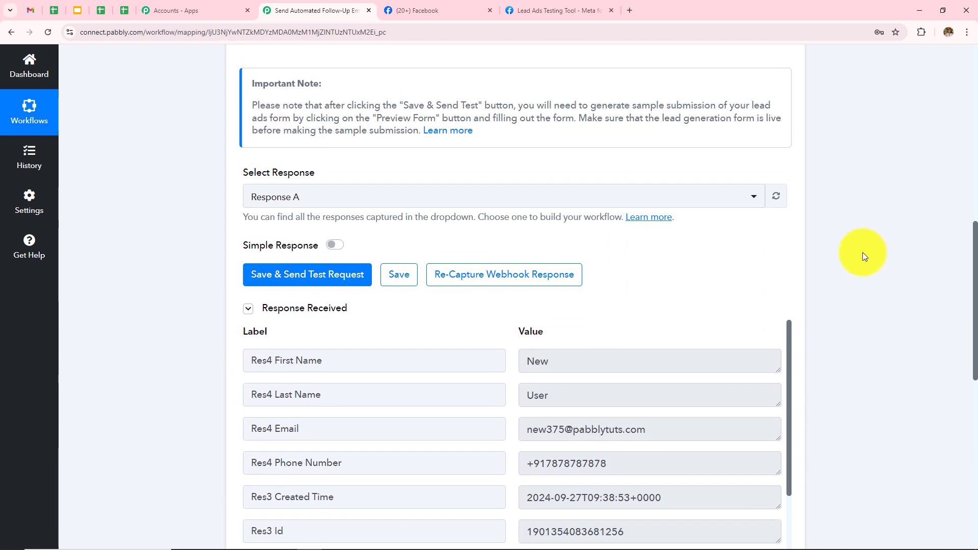
{"action": "scroll", "coordinate": [863, 252], "scroll_direction": "up", "scroll_amount": 10}
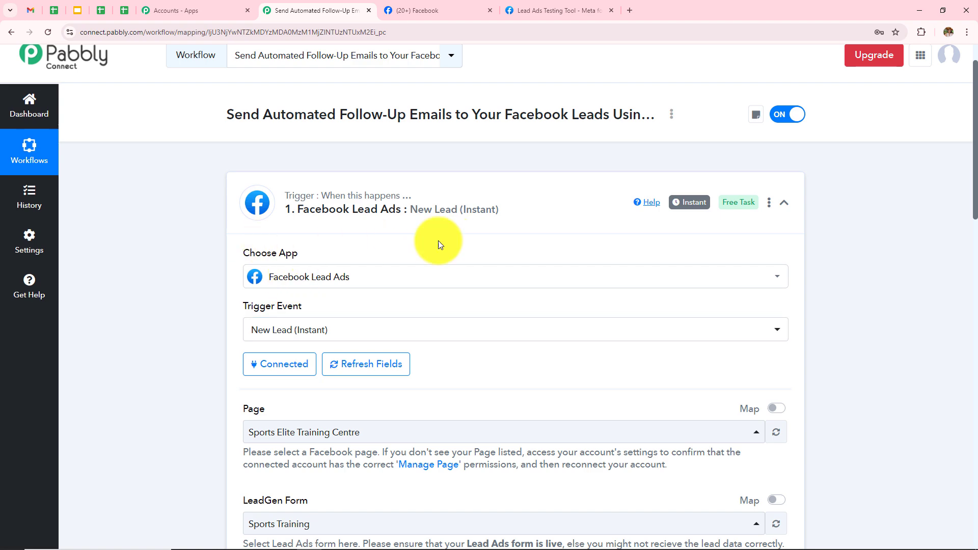
{"action": "scroll", "coordinate": [729, 305], "scroll_direction": "down", "scroll_amount": 3}
{"action": "scroll", "coordinate": [729, 305], "scroll_direction": "up", "scroll_amount": 4}
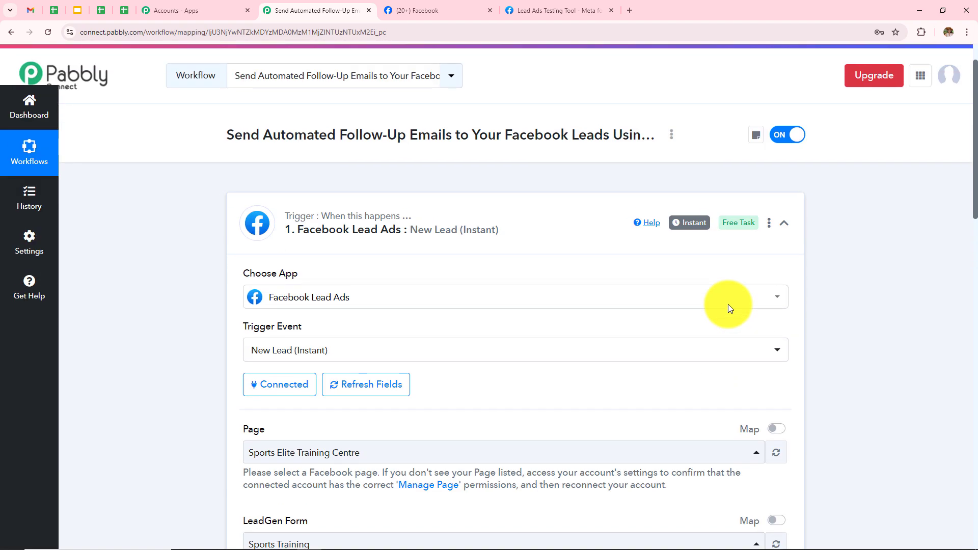
{"action": "scroll", "coordinate": [728, 304], "scroll_direction": "down", "scroll_amount": 15}
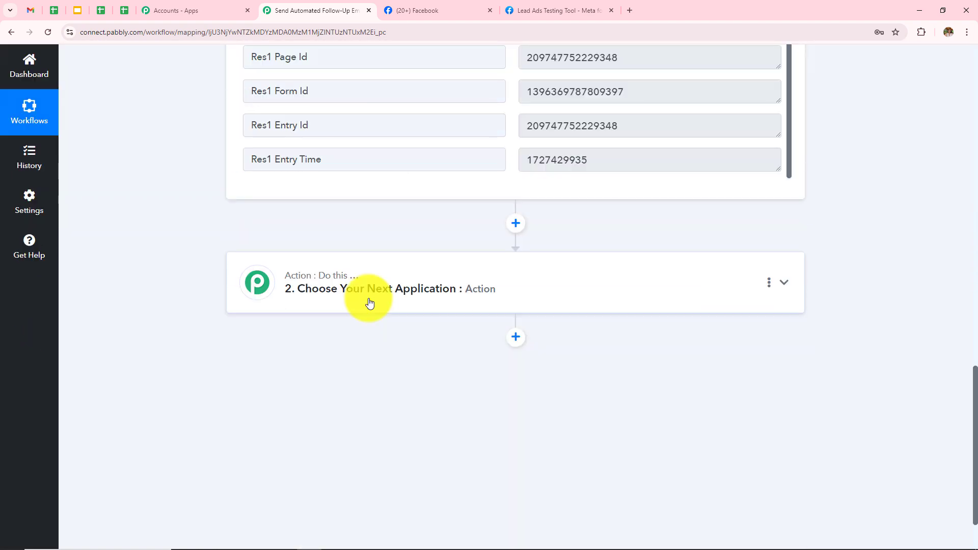
- Set the second step to Gmail with the Send Email (V1) event and start connecting an account
{"action": "left_click", "coordinate": [370, 303]}
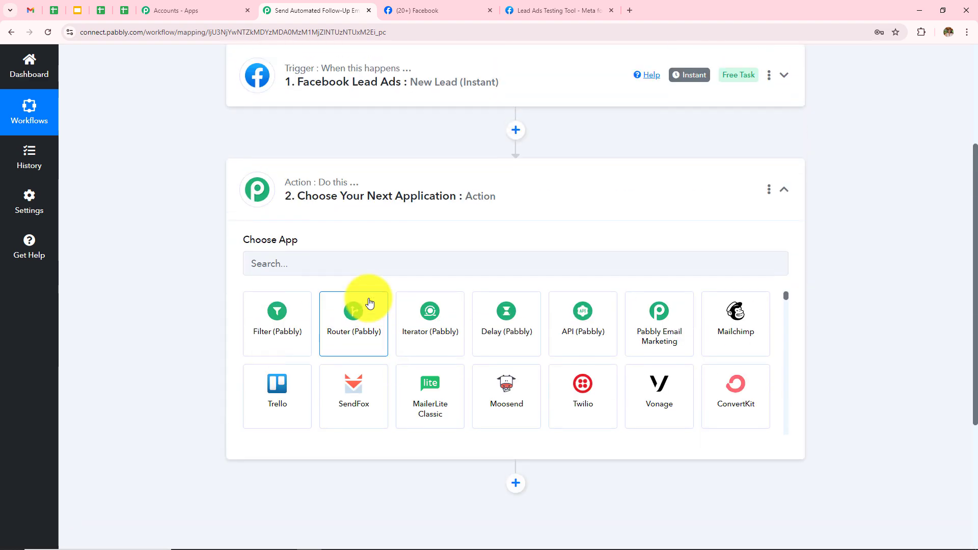
{"action": "left_click", "coordinate": [396, 266]}
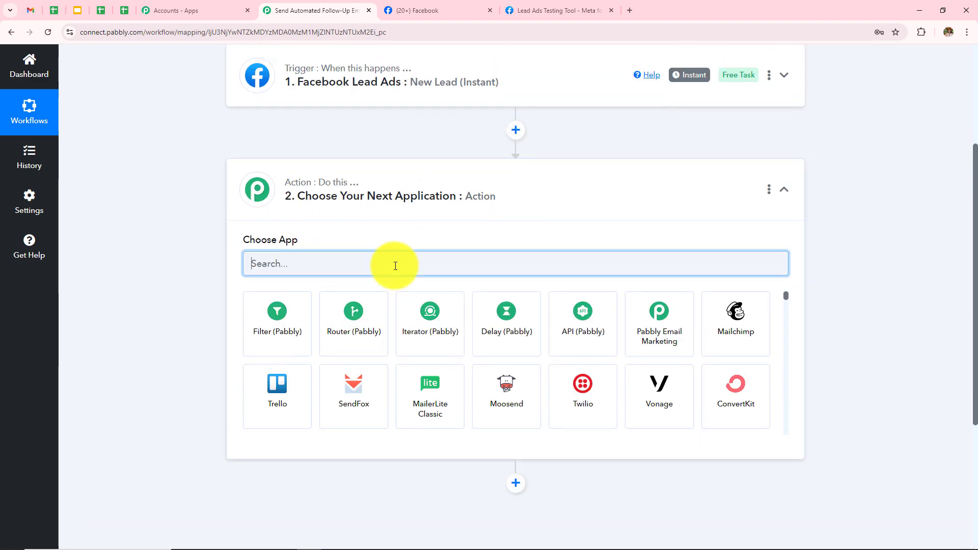
{"action": "type", "text": "Gmai"}
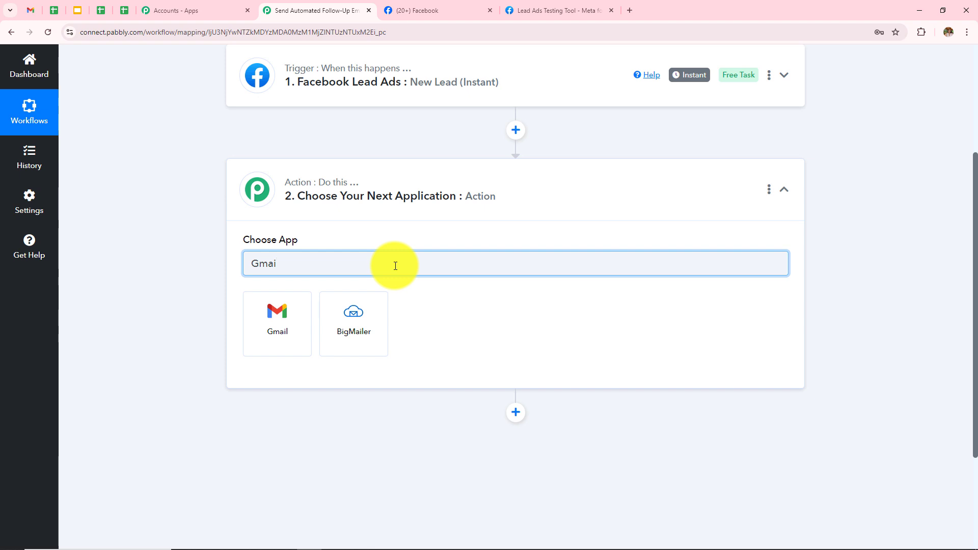
{"action": "left_click", "coordinate": [278, 333]}
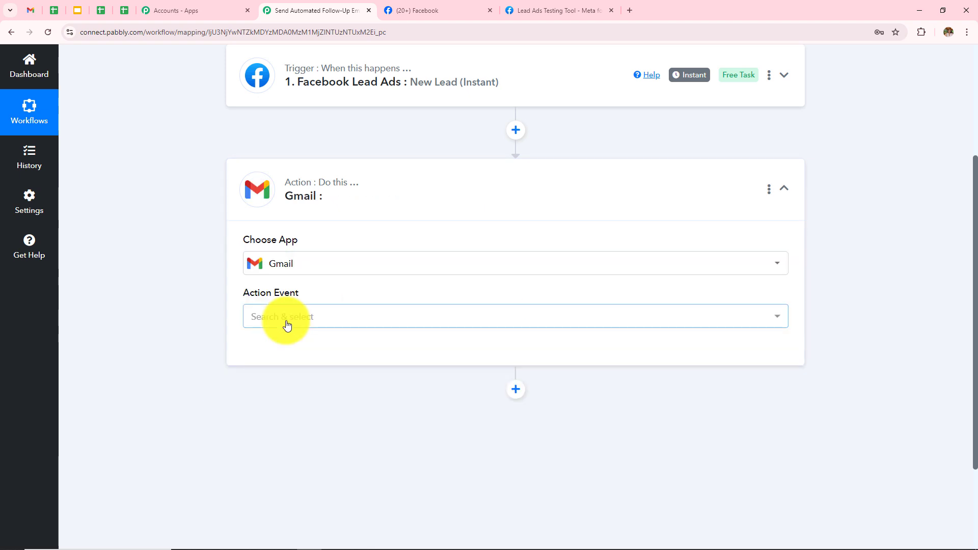
{"action": "left_click", "coordinate": [288, 325]}
{"action": "scroll", "coordinate": [342, 203], "scroll_direction": "down", "scroll_amount": 3}
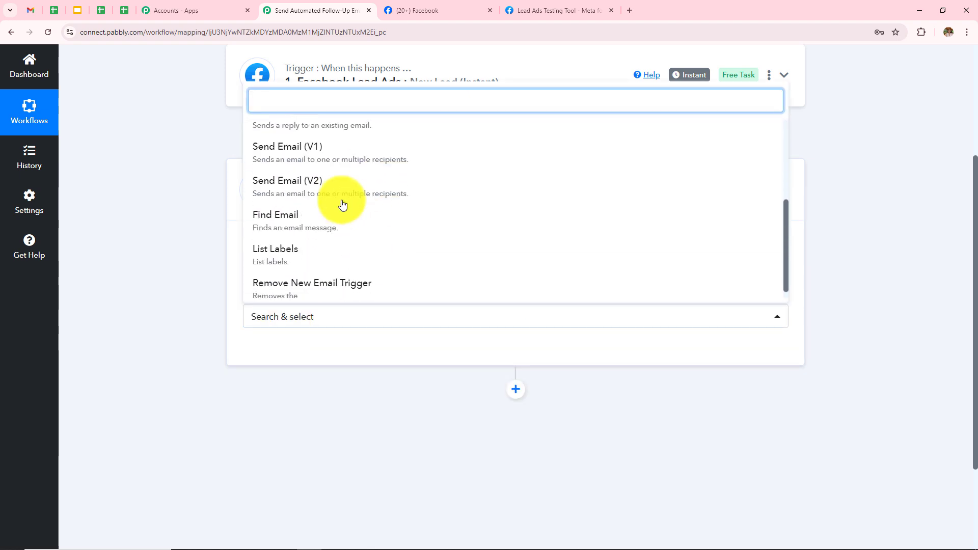
{"action": "left_click", "coordinate": [297, 153]}
{"action": "left_click", "coordinate": [262, 350]}
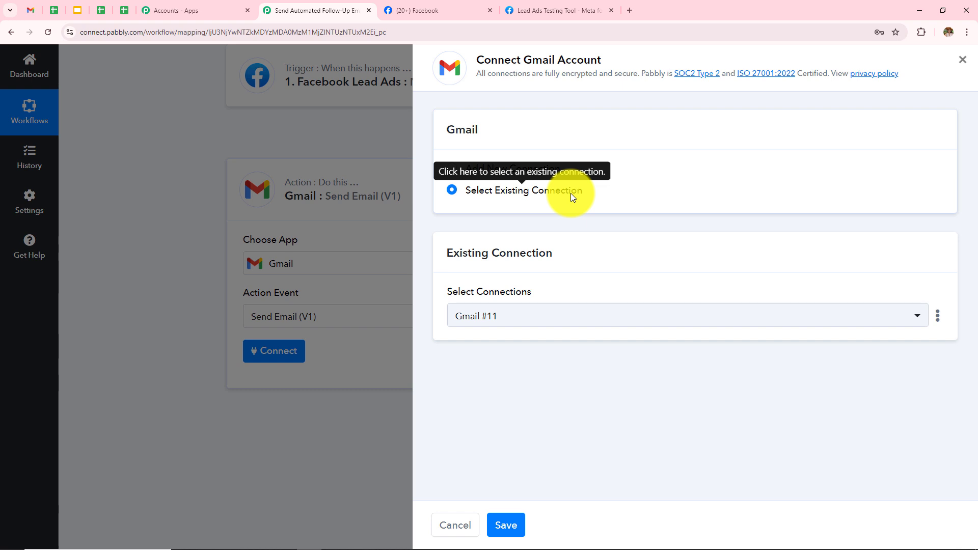
- Add a new Gmail connection, pick the Google account and allow Pabbly Connect access
{"action": "left_click", "coordinate": [453, 173]}
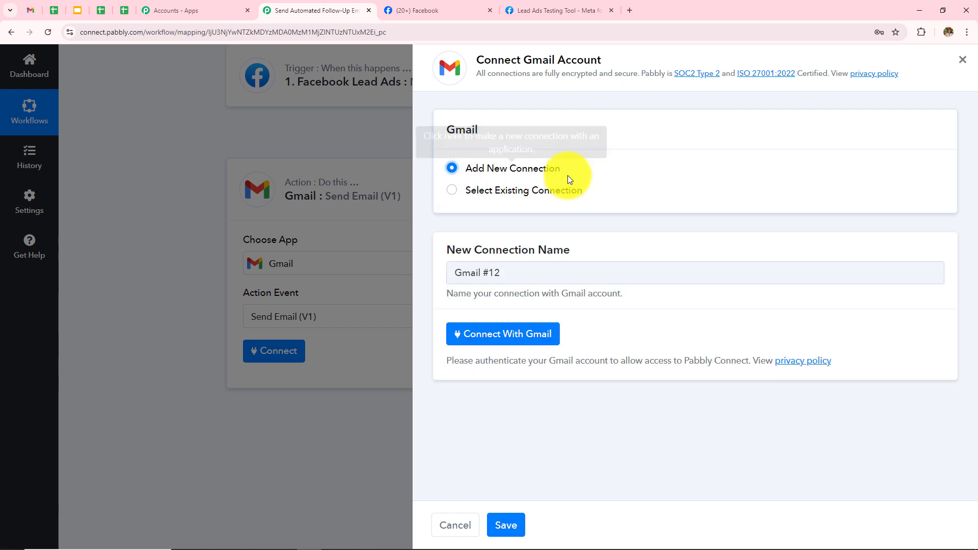
{"action": "left_click", "coordinate": [512, 335]}
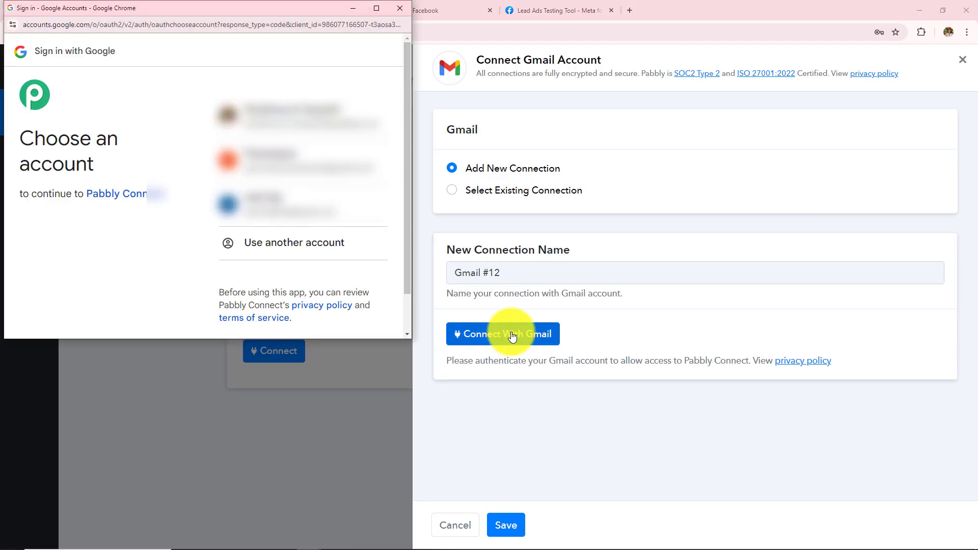
{"action": "left_click", "coordinate": [332, 110]}
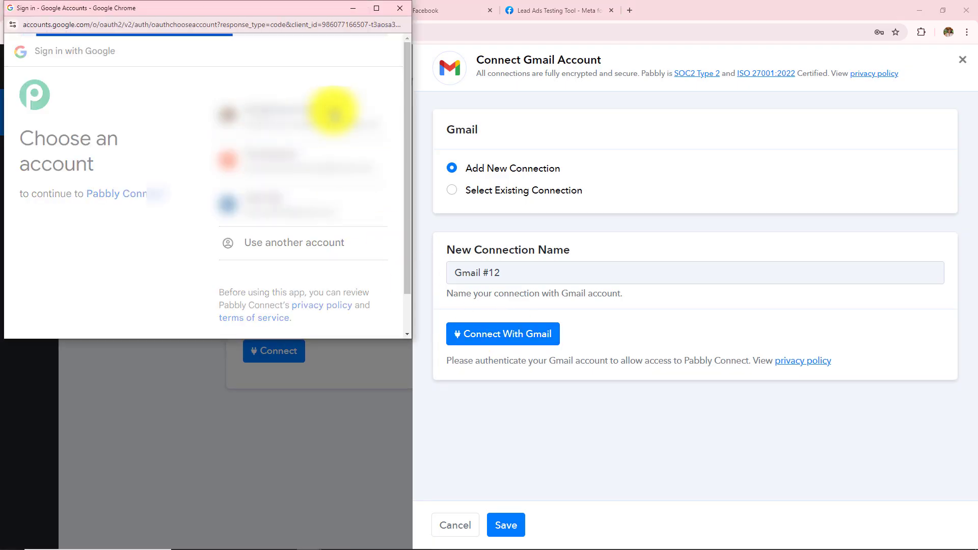
{"action": "scroll", "coordinate": [328, 254], "scroll_direction": "down", "scroll_amount": 5}
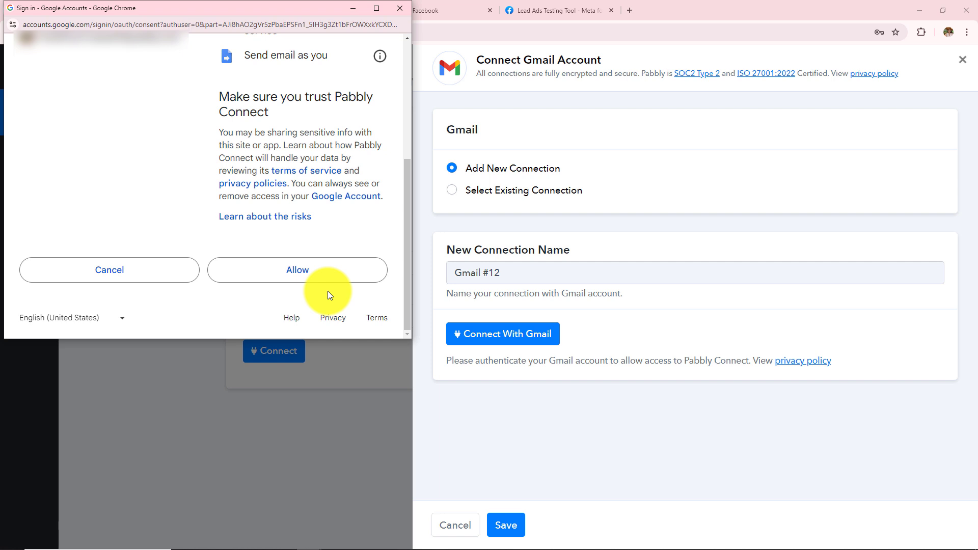
{"action": "left_click", "coordinate": [337, 278]}
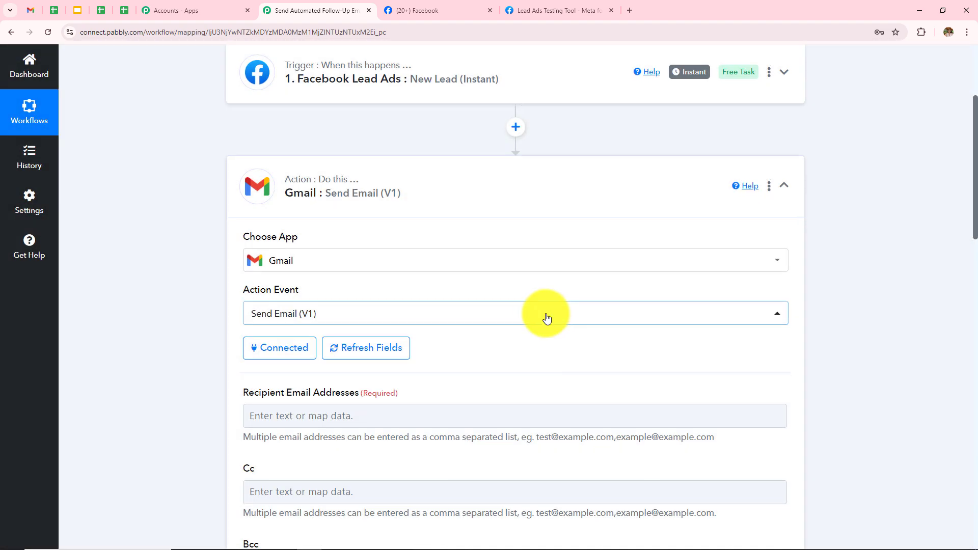
{"action": "scroll", "coordinate": [547, 313], "scroll_direction": "down", "scroll_amount": 3}
{"action": "scroll", "coordinate": [547, 315], "scroll_direction": "up", "scroll_amount": 2}
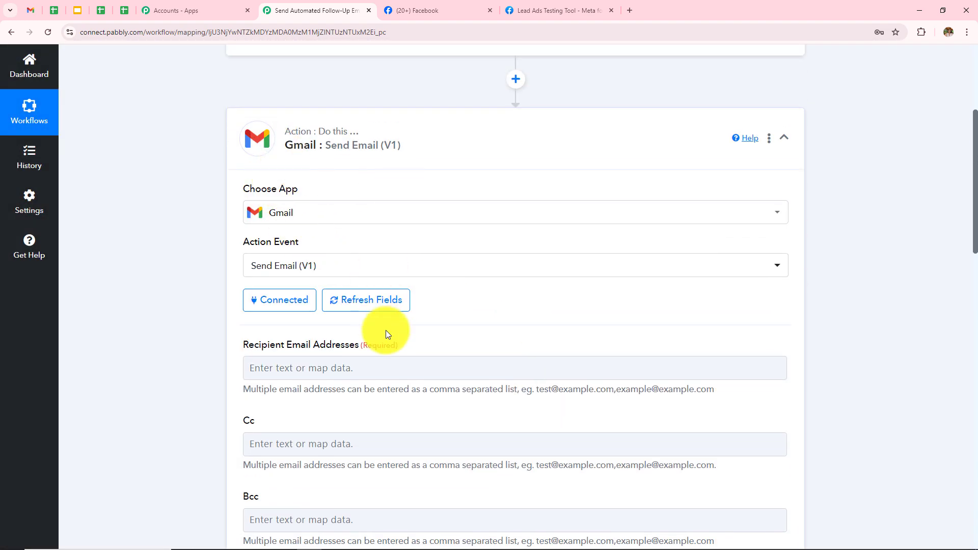
{"action": "scroll", "coordinate": [389, 332], "scroll_direction": "down", "scroll_amount": 2}
{"action": "scroll", "coordinate": [375, 462], "scroll_direction": "down", "scroll_amount": 4}
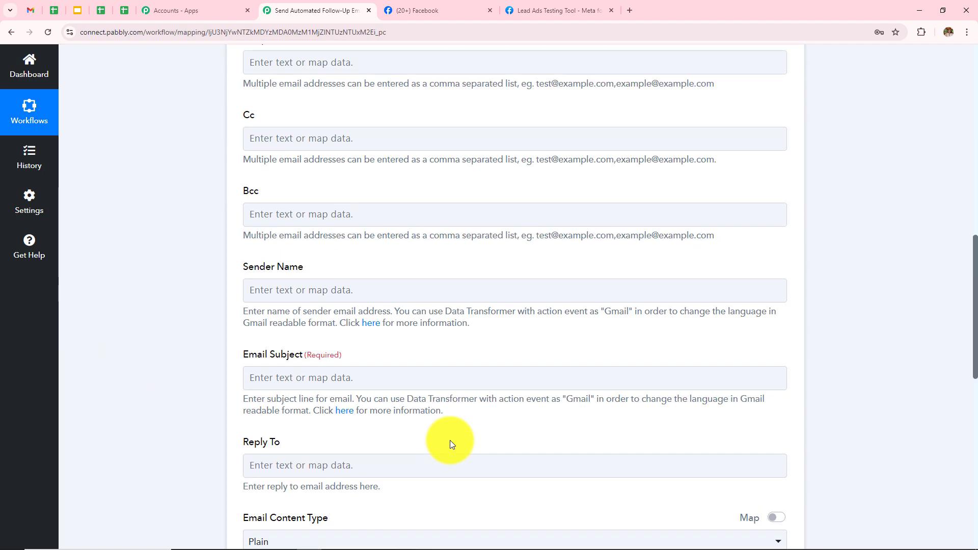
{"action": "scroll", "coordinate": [450, 442], "scroll_direction": "up", "scroll_amount": 6}
{"action": "left_click_drag", "start_coordinate": [239, 346], "coordinate": [422, 349]}
- Map the Facebook Lead Ads 'Res4 Email' value into Recipient Email Addresses
{"action": "left_click", "coordinate": [328, 397]}
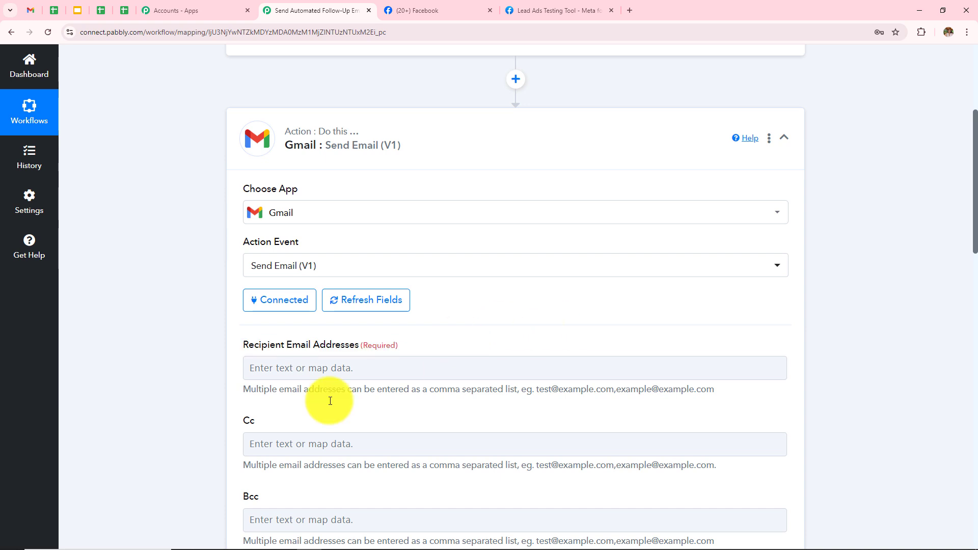
{"action": "left_click", "coordinate": [372, 367]}
{"action": "scroll", "coordinate": [610, 333], "scroll_direction": "down", "scroll_amount": 2}
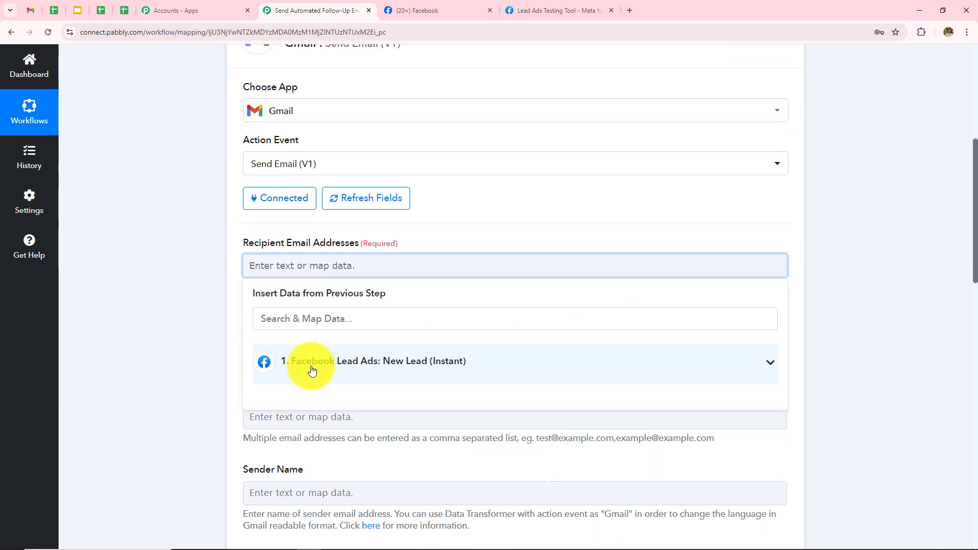
{"action": "scroll", "coordinate": [312, 370], "scroll_direction": "down", "scroll_amount": 3}
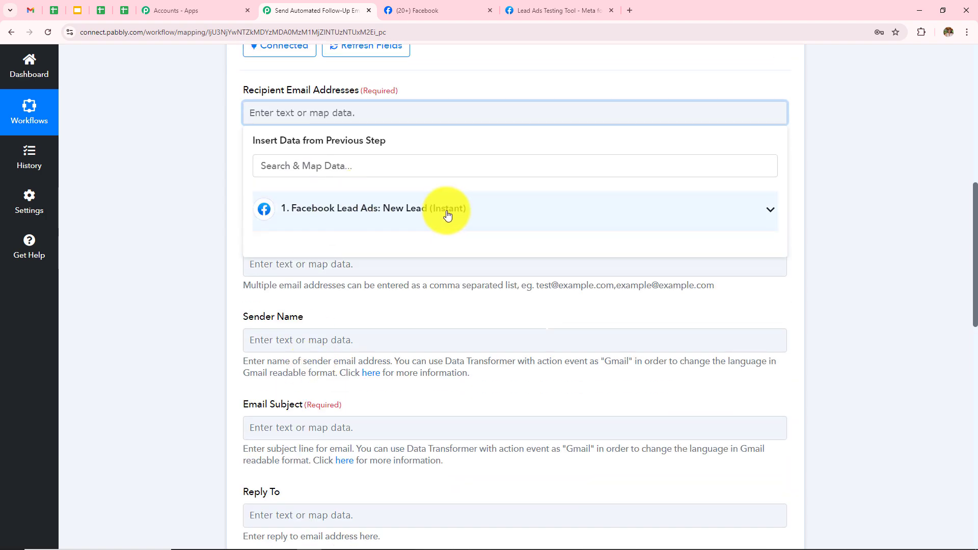
{"action": "scroll", "coordinate": [440, 237], "scroll_direction": "up", "scroll_amount": 8}
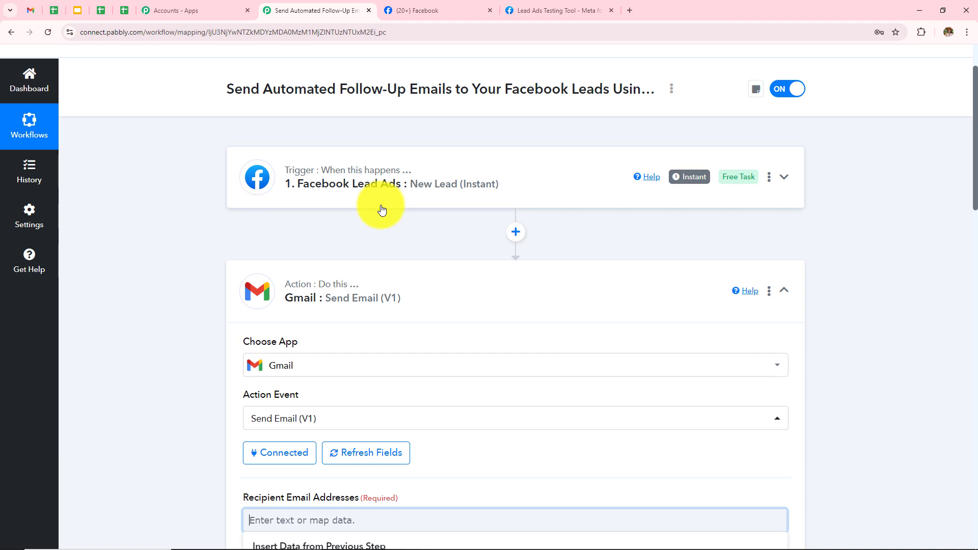
{"action": "scroll", "coordinate": [319, 213], "scroll_direction": "down", "scroll_amount": 8}
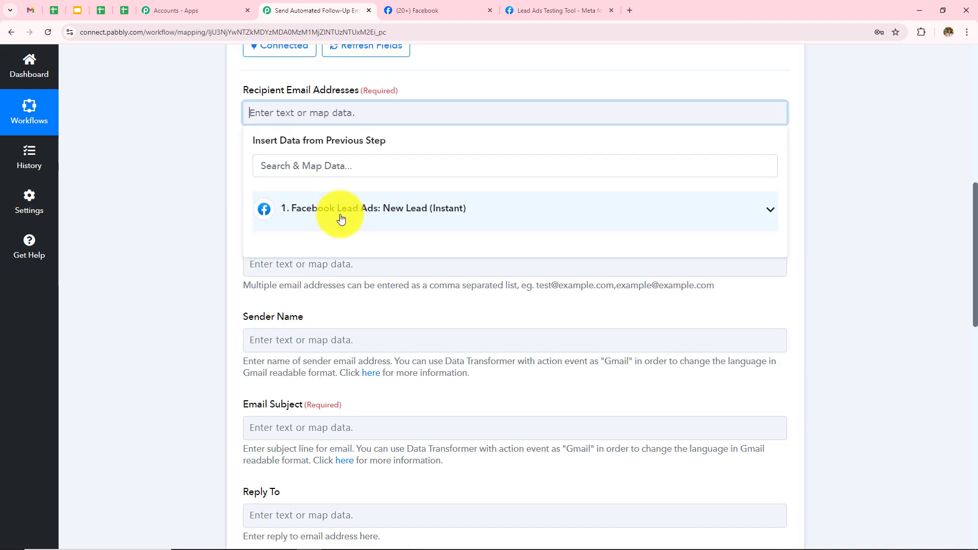
{"action": "left_click", "coordinate": [341, 216]}
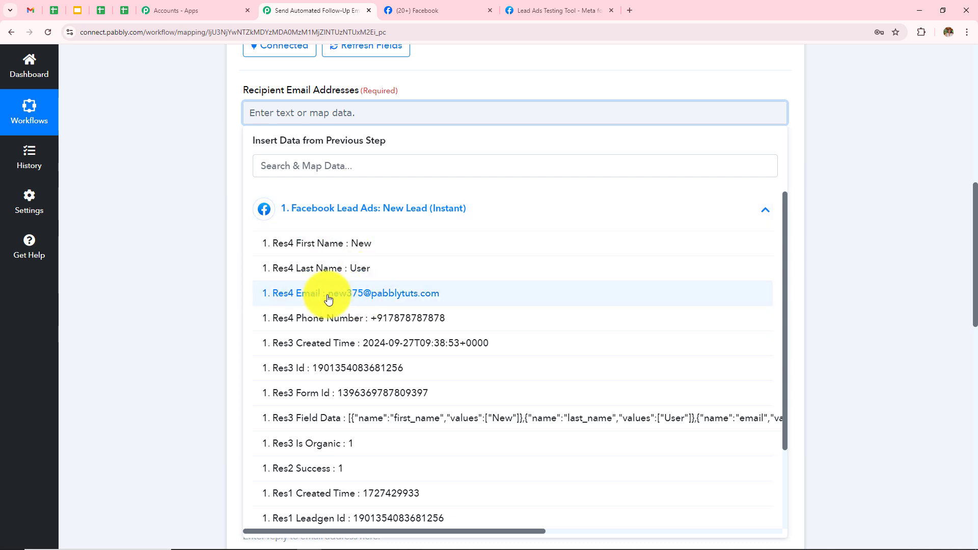
{"action": "left_click", "coordinate": [398, 299]}
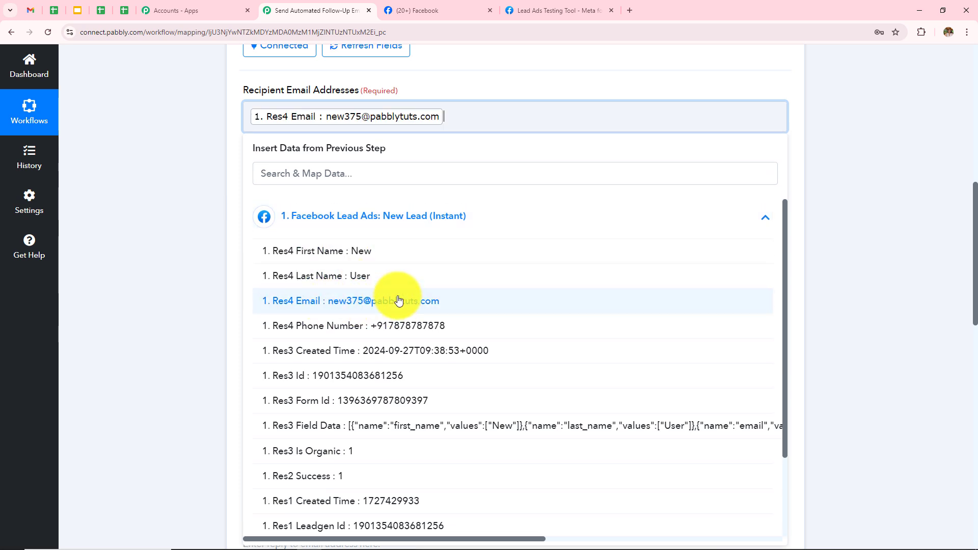
{"action": "left_click", "coordinate": [106, 295]}
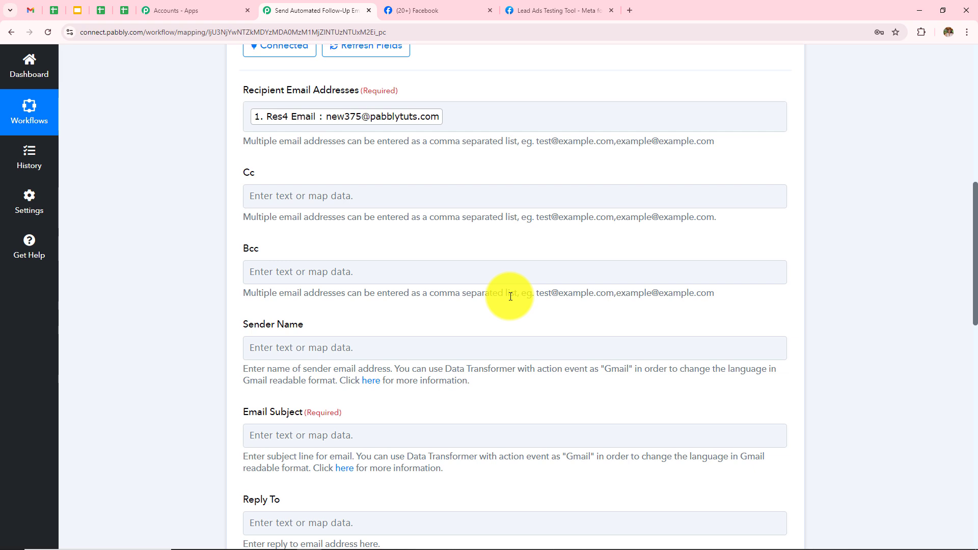
{"action": "scroll", "coordinate": [511, 296], "scroll_direction": "down", "scroll_amount": 1}
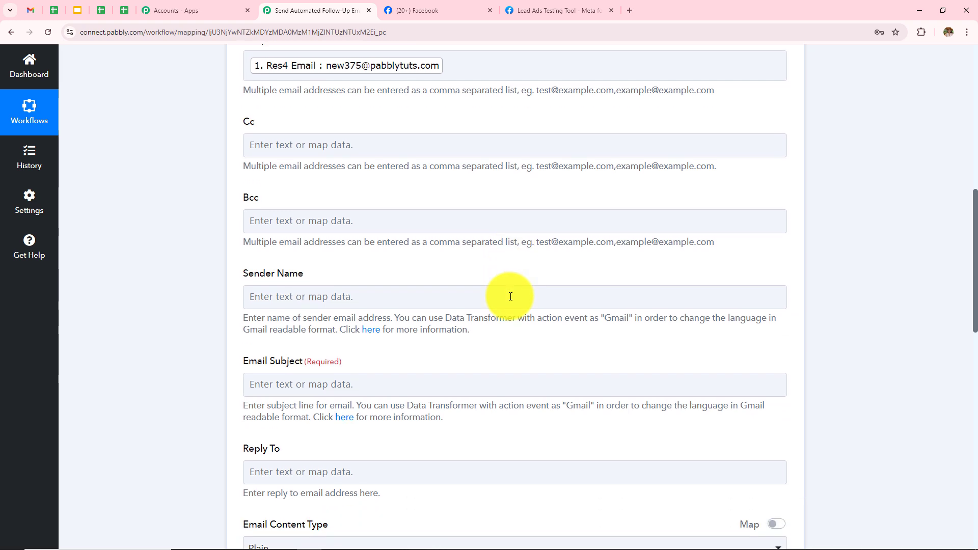
{"action": "left_click_drag", "start_coordinate": [240, 122], "coordinate": [269, 124]}
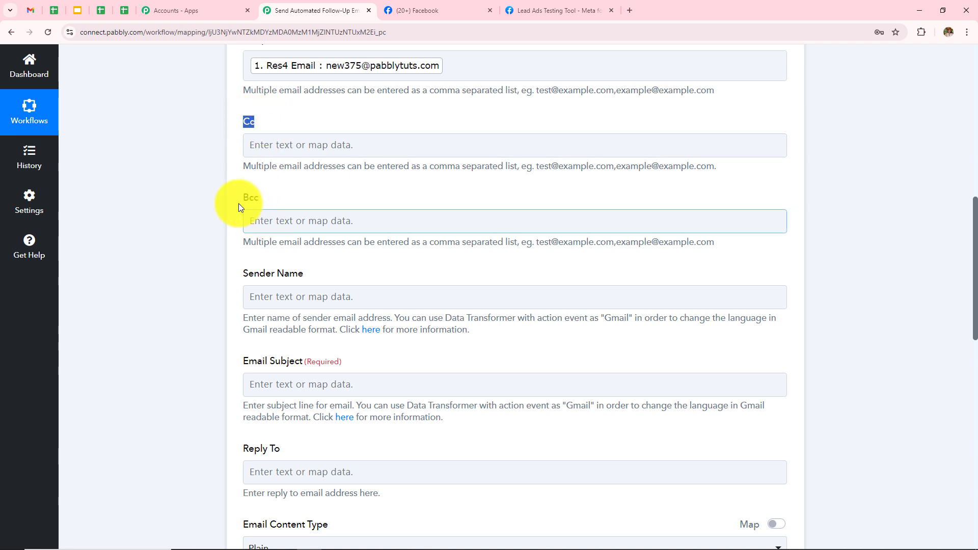
{"action": "left_click_drag", "start_coordinate": [239, 201], "coordinate": [282, 198]}
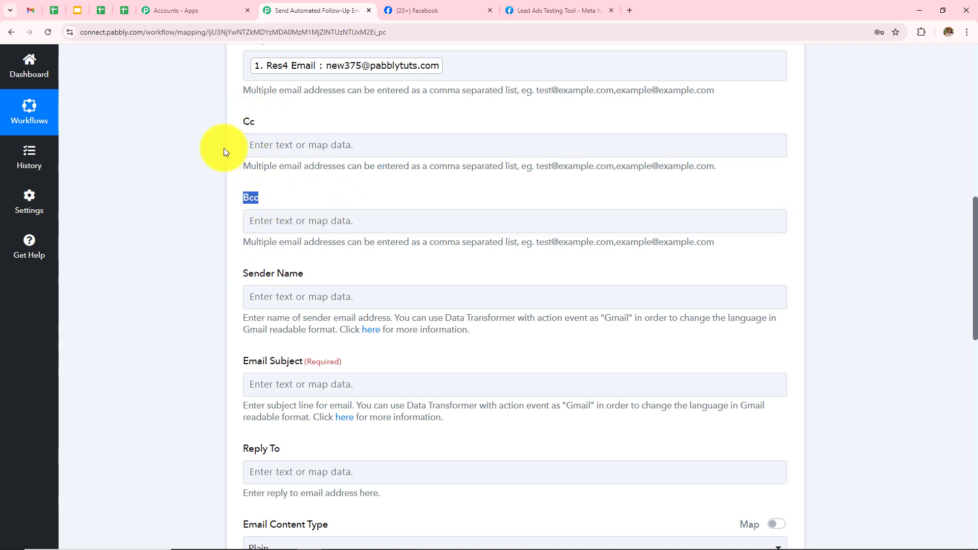
- Enter 'Pabbly' as sender name and paste 'Welcome to Your Free Trial Session!' as subject
{"action": "left_click", "coordinate": [362, 306]}
{"action": "type", "text": "Pabbly"}
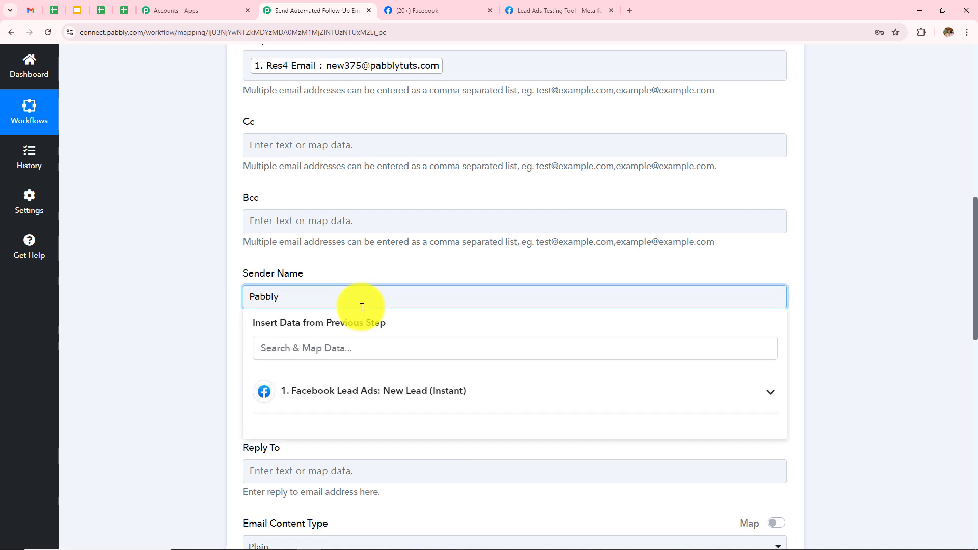
{"action": "left_click", "coordinate": [170, 370]}
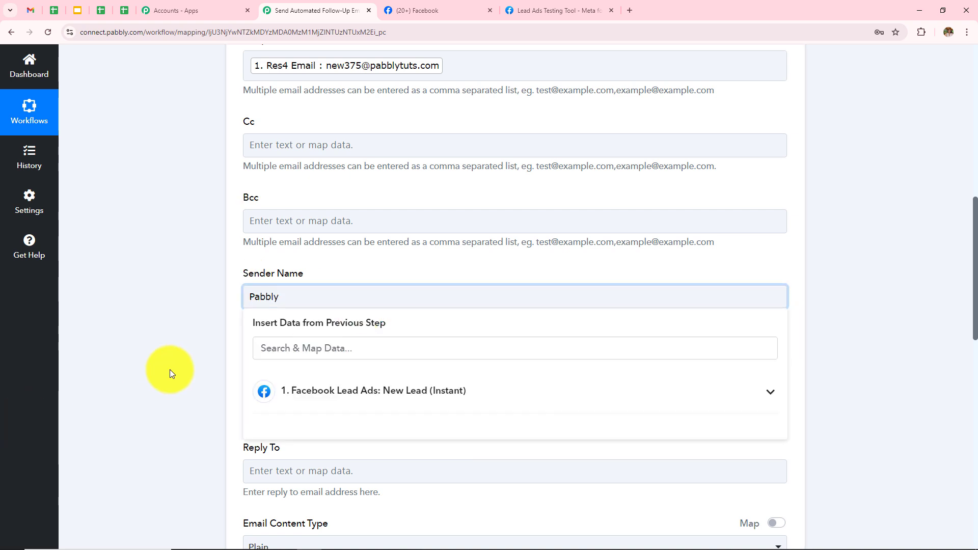
{"action": "scroll", "coordinate": [243, 209], "scroll_direction": "down", "scroll_amount": 3}
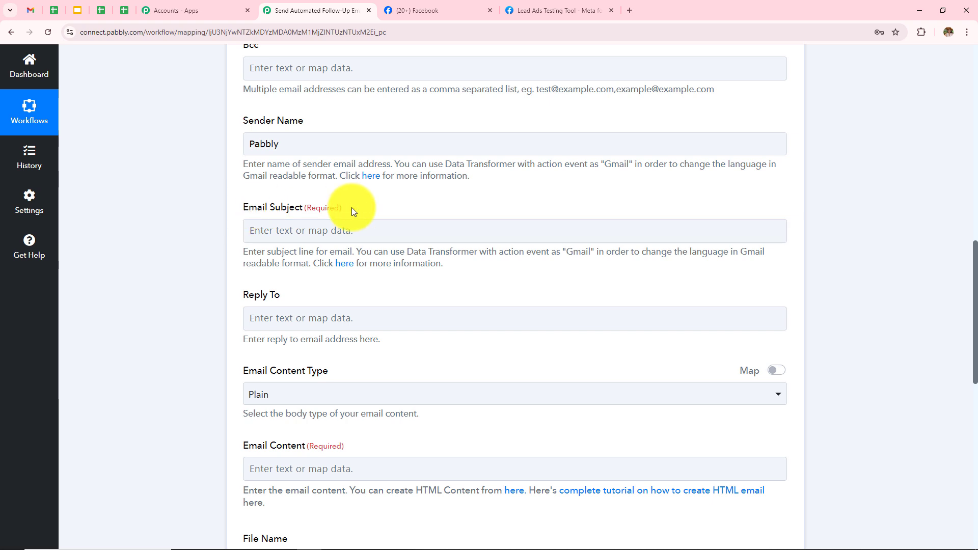
{"action": "left_click", "coordinate": [370, 232]}
{"action": "type", "text": "Welcome to Your Free Trial Session!"}
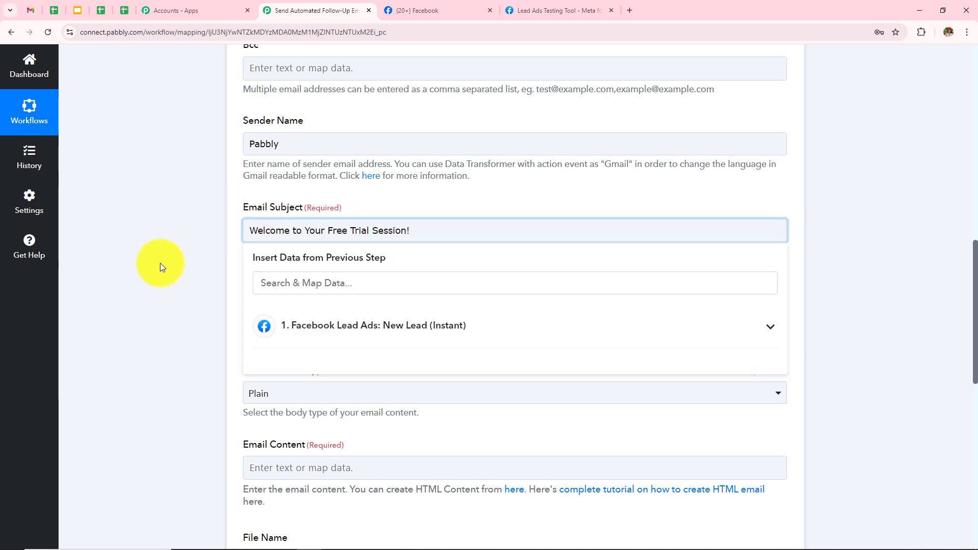
{"action": "left_click", "coordinate": [160, 263]}
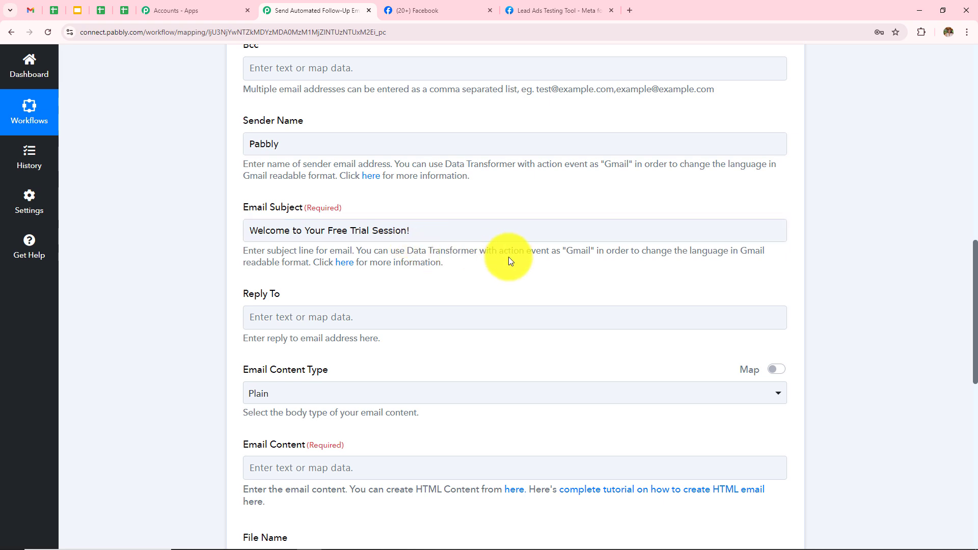
- Keep Email Content Type as Plain and put the cursor in the Email Content field
{"action": "scroll", "coordinate": [509, 256], "scroll_direction": "down", "scroll_amount": 3}
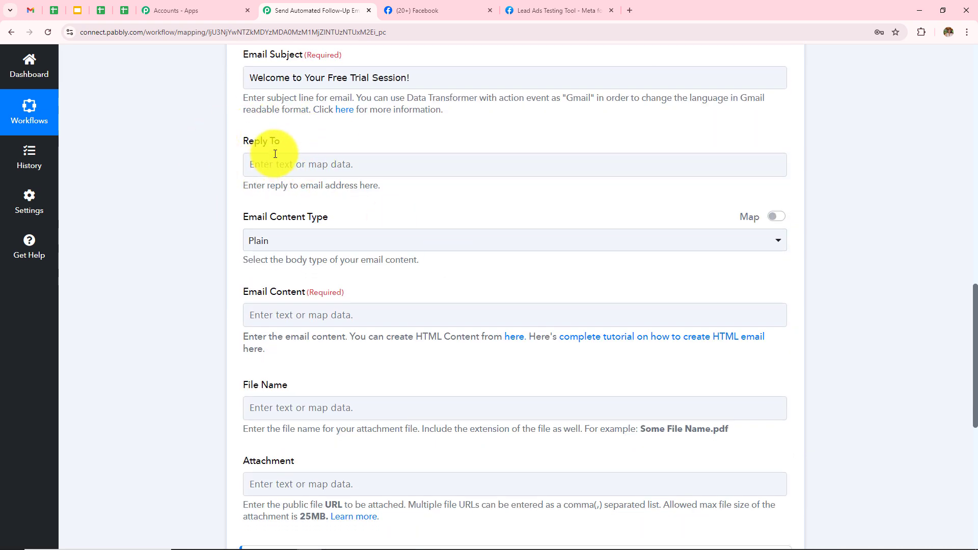
{"action": "left_click", "coordinate": [305, 250]}
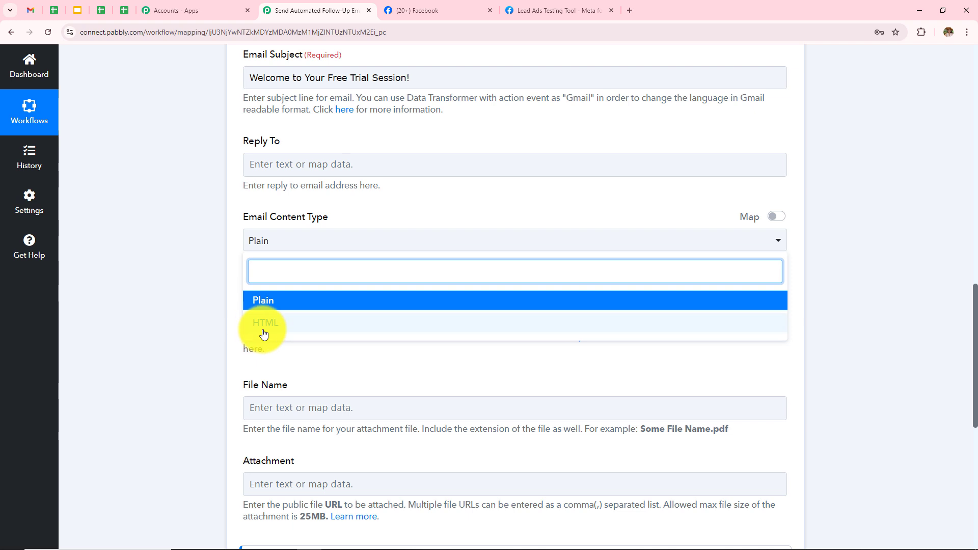
{"action": "left_click", "coordinate": [167, 328]}
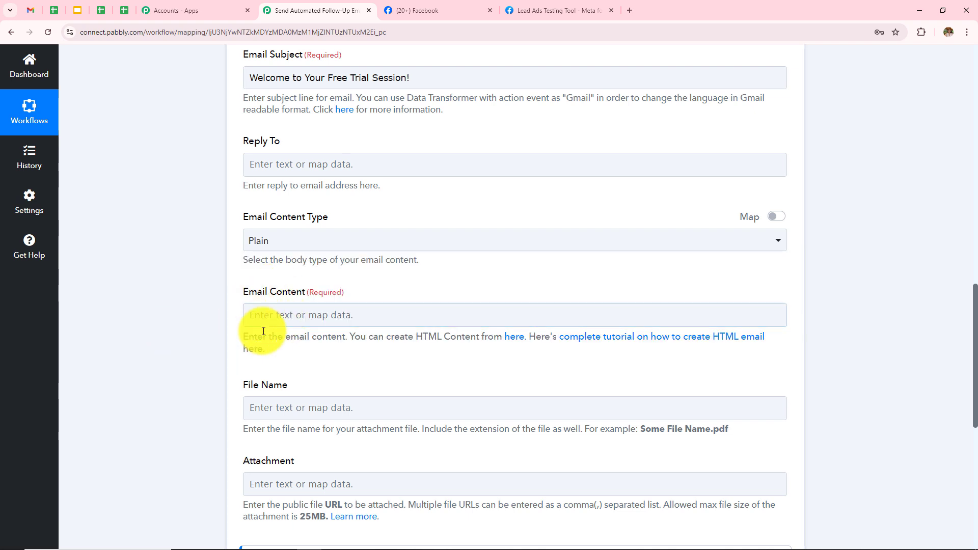
{"action": "left_click", "coordinate": [315, 310]}
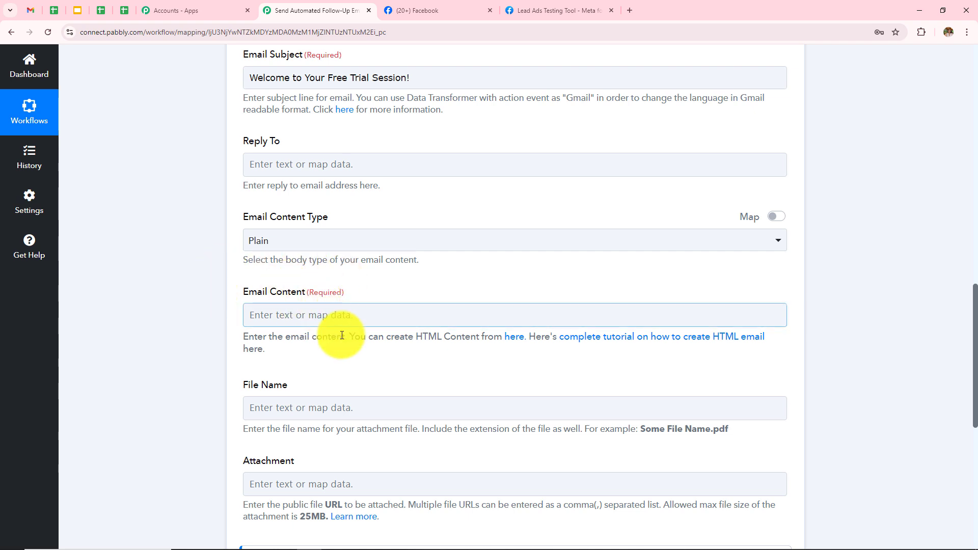
{"action": "left_click", "coordinate": [318, 247]}
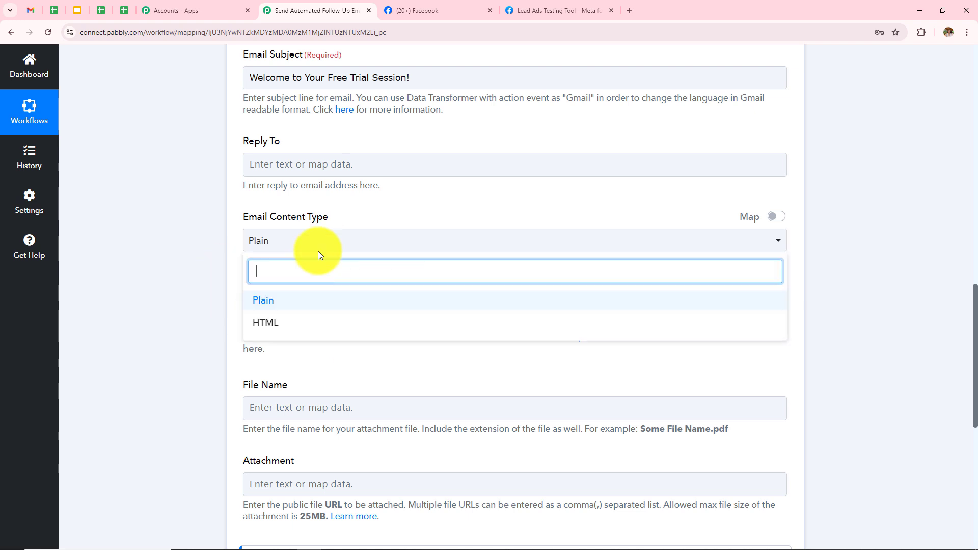
{"action": "left_click", "coordinate": [264, 303]}
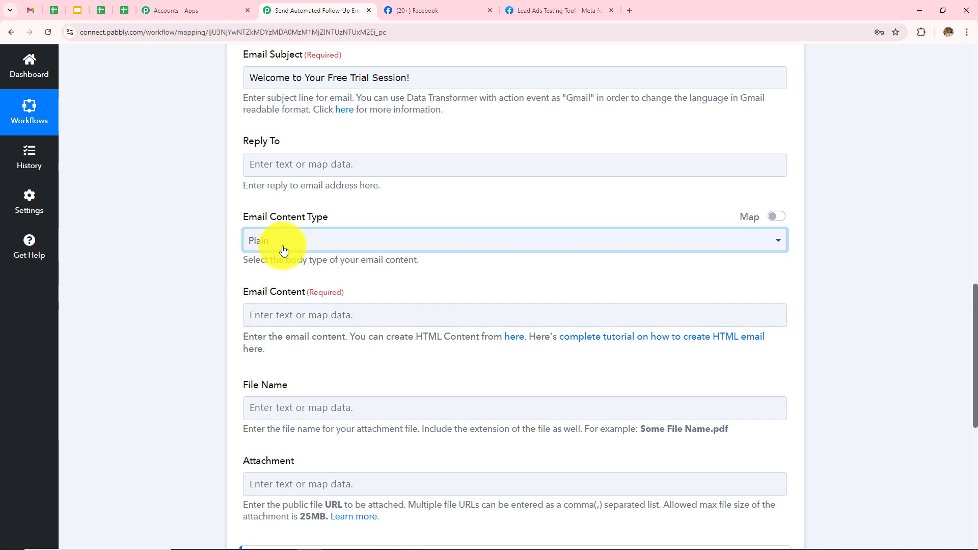
{"action": "left_click", "coordinate": [343, 315]}
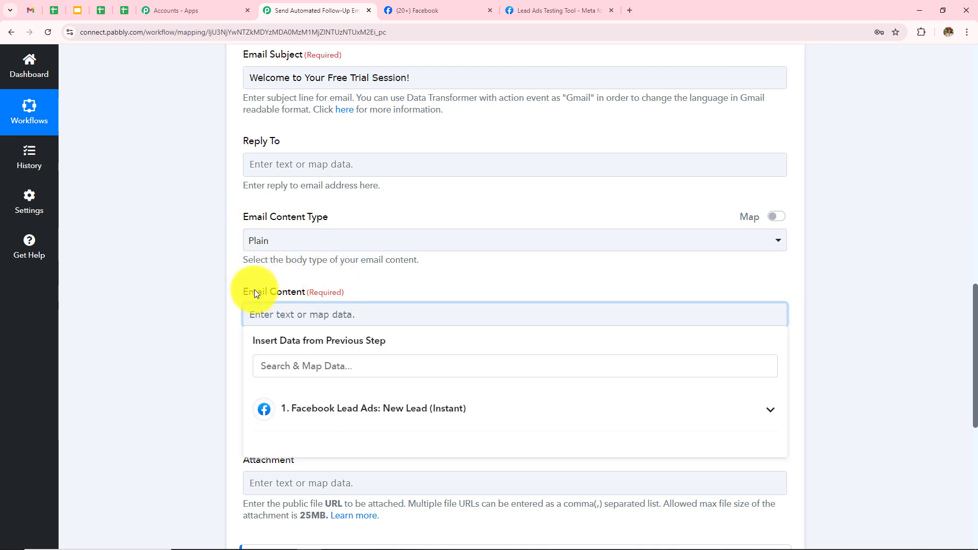
- Paste the prepared free-trial welcome text into Email Content and place the cursor after 'Hi'
{"action": "type", "text": "Hi Thank you for your interest in our fitness program! We’re excited to offer you a free trial session to experience the benefits of our coaching firsthand.  Here are the details for your trial session: Location: FitLife Gym, 123 Wellness St, Fitness City, FC 12345 OR Book your session today: https://example.com/book-session  To secure your spot, please click here to book your session or reply to this email with your preferred time. If you have any questions or need assistance, feel free to reach out. We can’t wait to help you achieve your fitness goals!  Best regards Sports Elite Training Centre"}
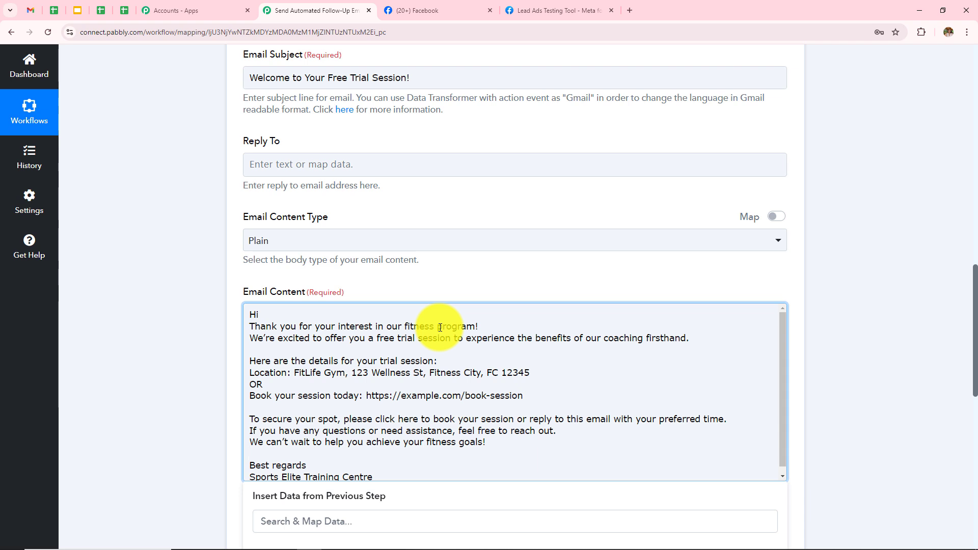
{"action": "scroll", "coordinate": [398, 395], "scroll_direction": "down", "scroll_amount": 1}
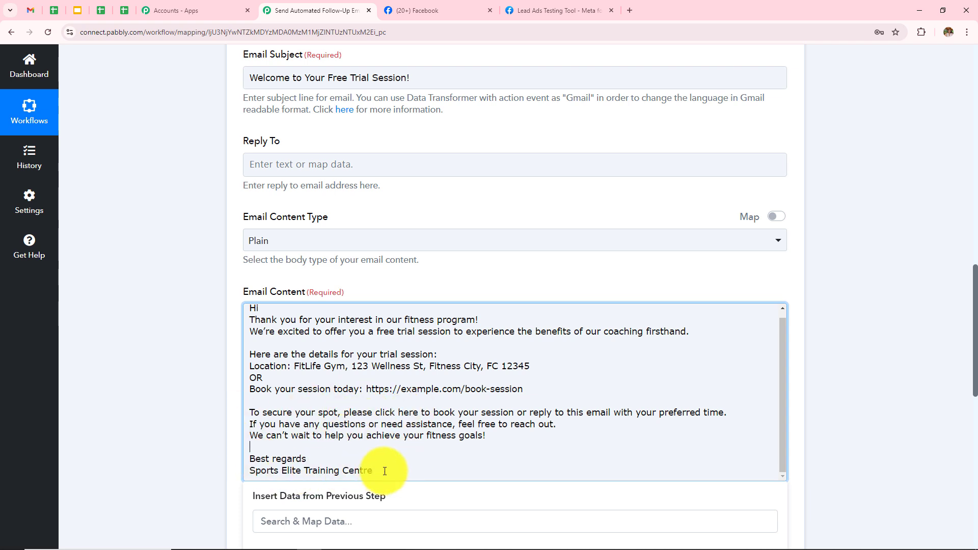
{"action": "left_click", "coordinate": [290, 310]}
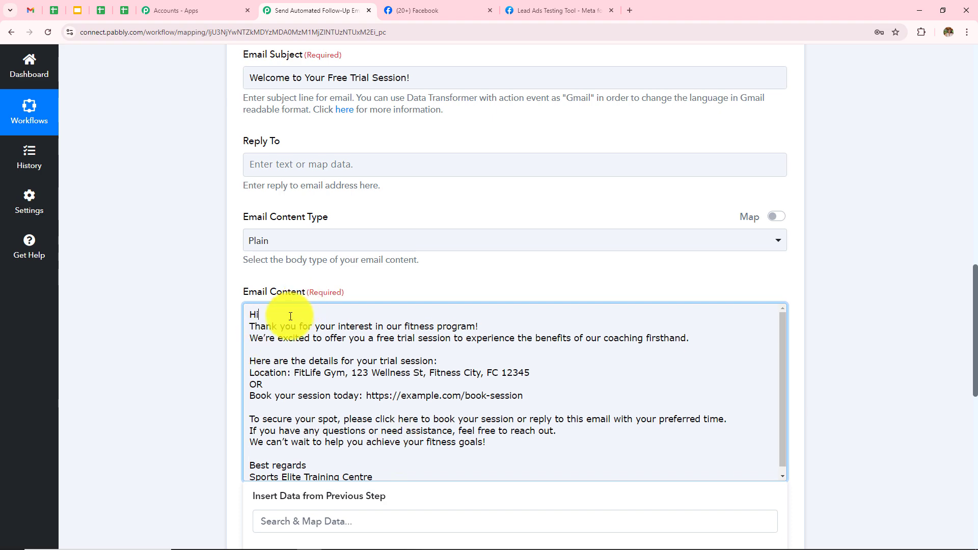
{"action": "scroll", "coordinate": [531, 220], "scroll_direction": "down", "scroll_amount": 3}
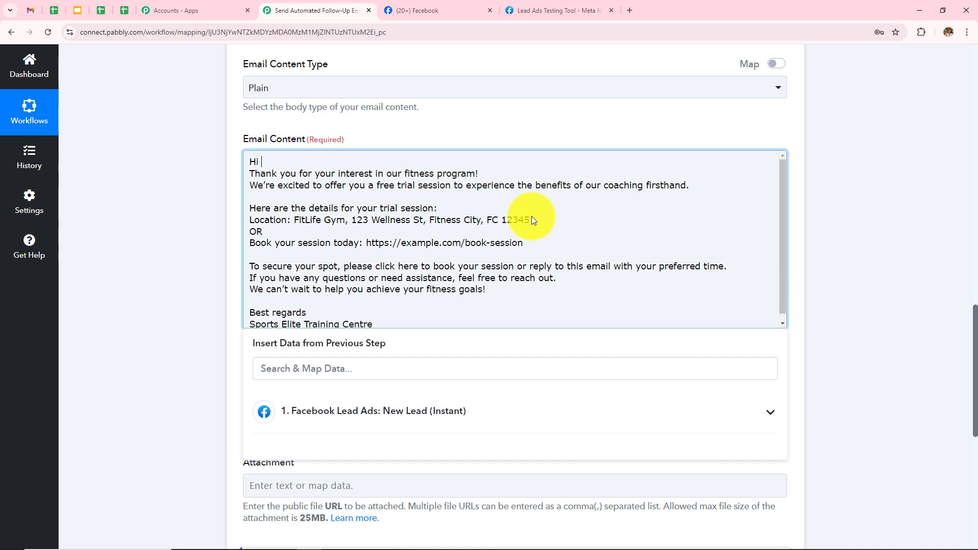
- Insert the lead's First Name and Last Name from Facebook Lead Ads after 'Hi'
{"action": "left_click", "coordinate": [419, 424]}
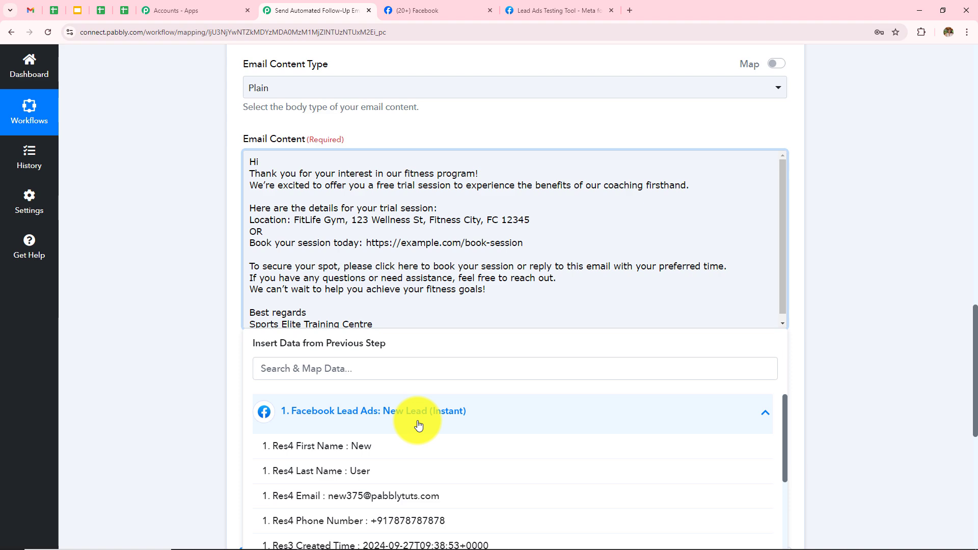
{"action": "scroll", "coordinate": [559, 243], "scroll_direction": "up", "scroll_amount": 1}
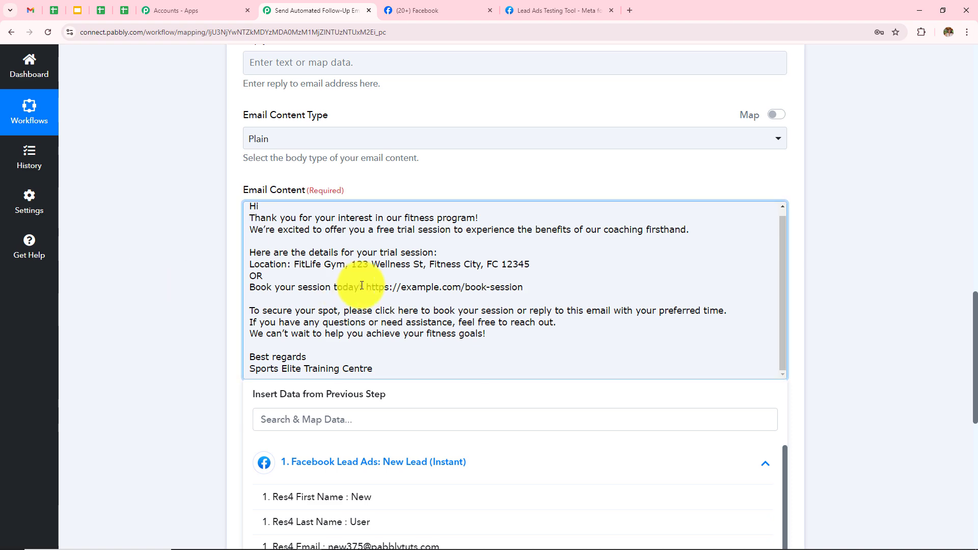
{"action": "scroll", "coordinate": [151, 269], "scroll_direction": "down", "scroll_amount": 3}
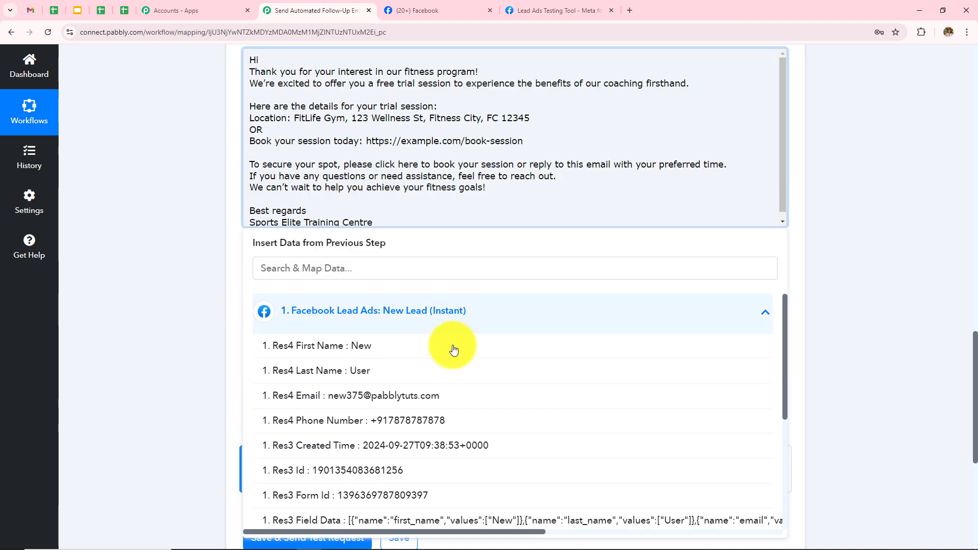
{"action": "left_click", "coordinate": [365, 347]}
{"action": "left_click", "coordinate": [371, 374]}
{"action": "left_click", "coordinate": [153, 222]}
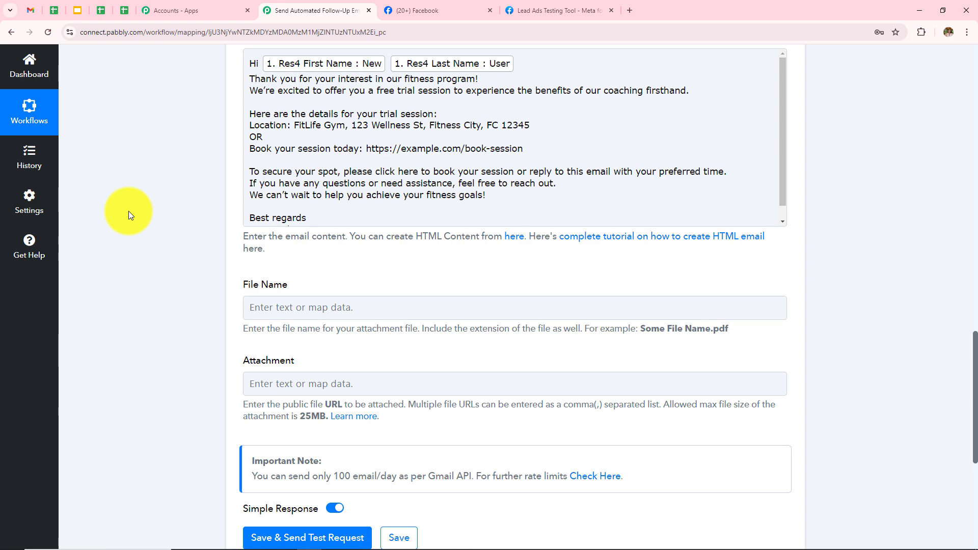
- Review the Attachment field and the lead's email mapped as recipient
{"action": "scroll", "coordinate": [140, 215], "scroll_direction": "up", "scroll_amount": 2}
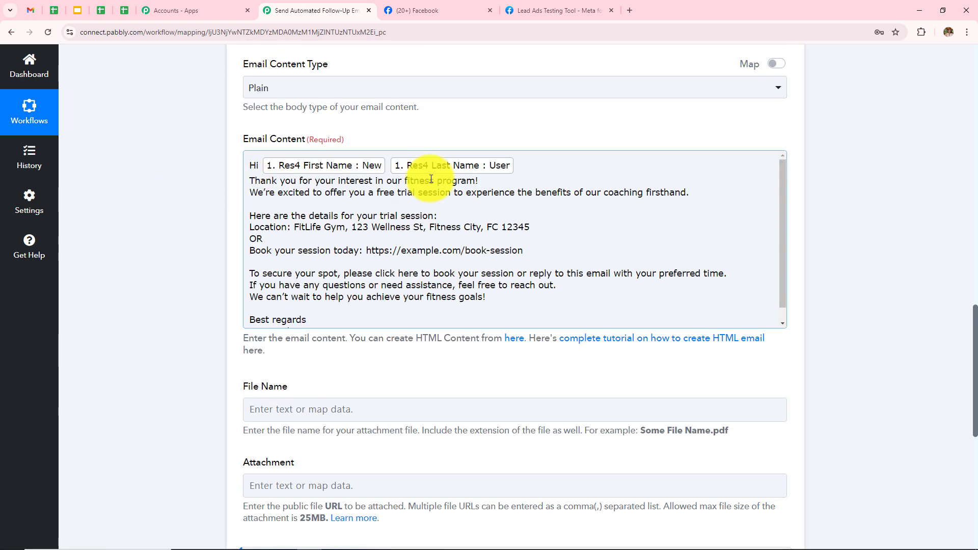
{"action": "scroll", "coordinate": [359, 228], "scroll_direction": "down", "scroll_amount": 3}
{"action": "left_click_drag", "start_coordinate": [243, 234], "coordinate": [344, 234]}
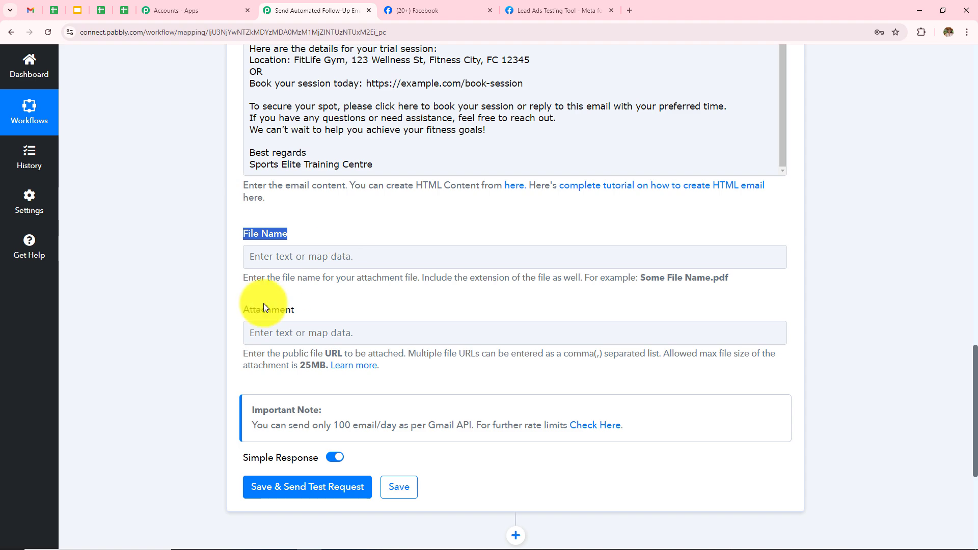
{"action": "left_click_drag", "start_coordinate": [240, 309], "coordinate": [304, 309]}
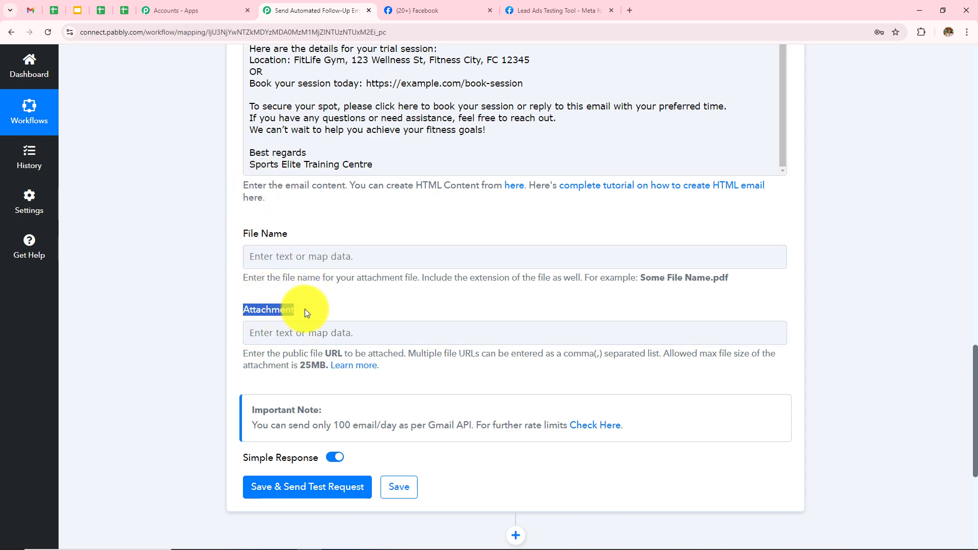
{"action": "left_click", "coordinate": [188, 313]}
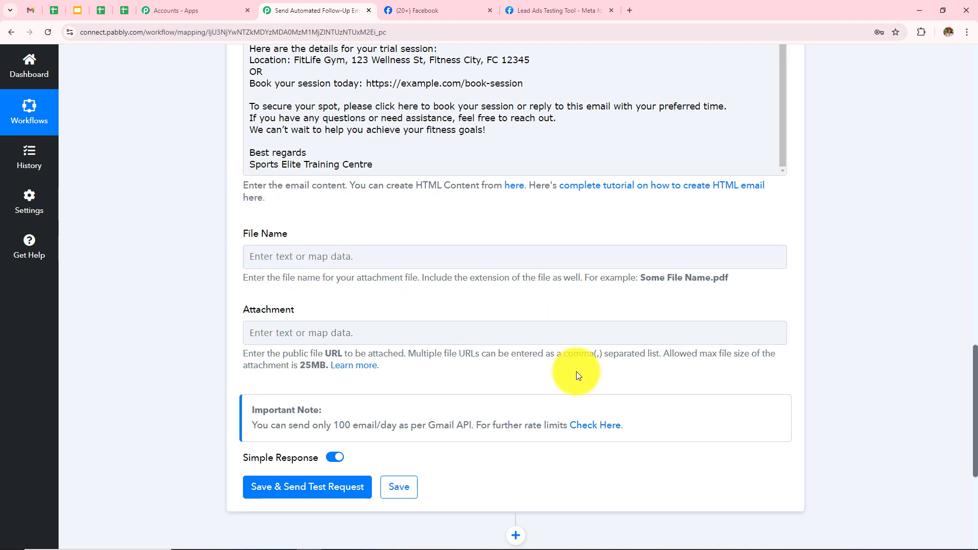
{"action": "scroll", "coordinate": [576, 371], "scroll_direction": "up", "scroll_amount": 4}
{"action": "scroll", "coordinate": [349, 240], "scroll_direction": "up", "scroll_amount": 1}
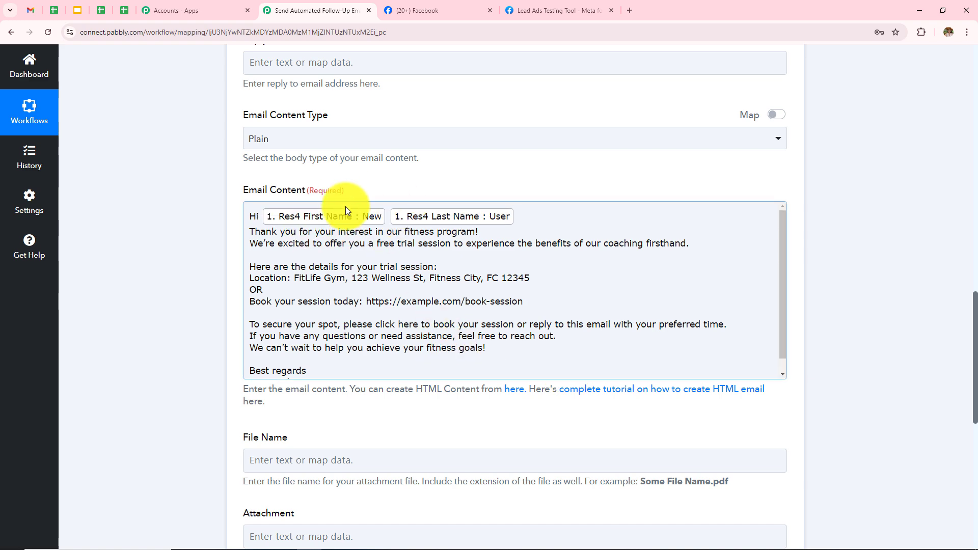
{"action": "scroll", "coordinate": [454, 255], "scroll_direction": "up", "scroll_amount": 1}
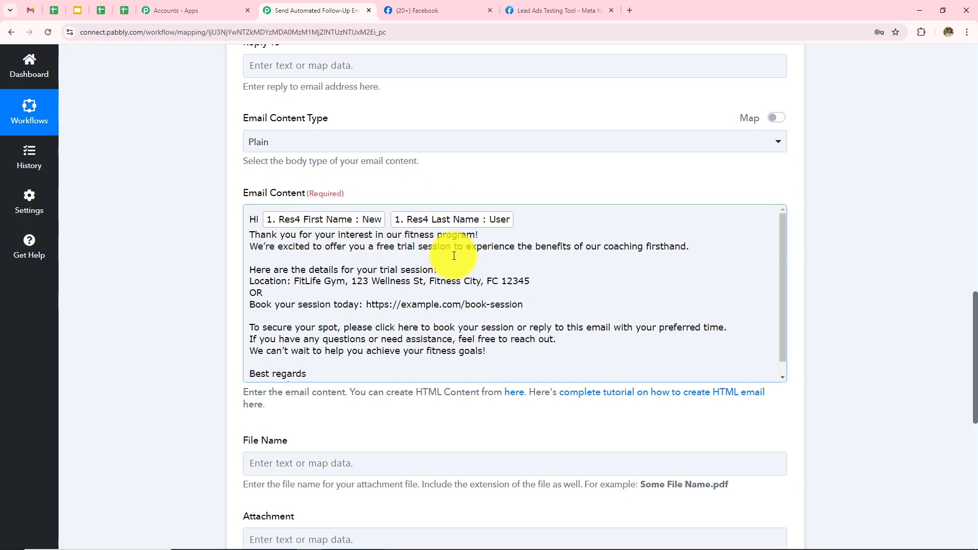
{"action": "scroll", "coordinate": [454, 256], "scroll_direction": "up", "scroll_amount": 9}
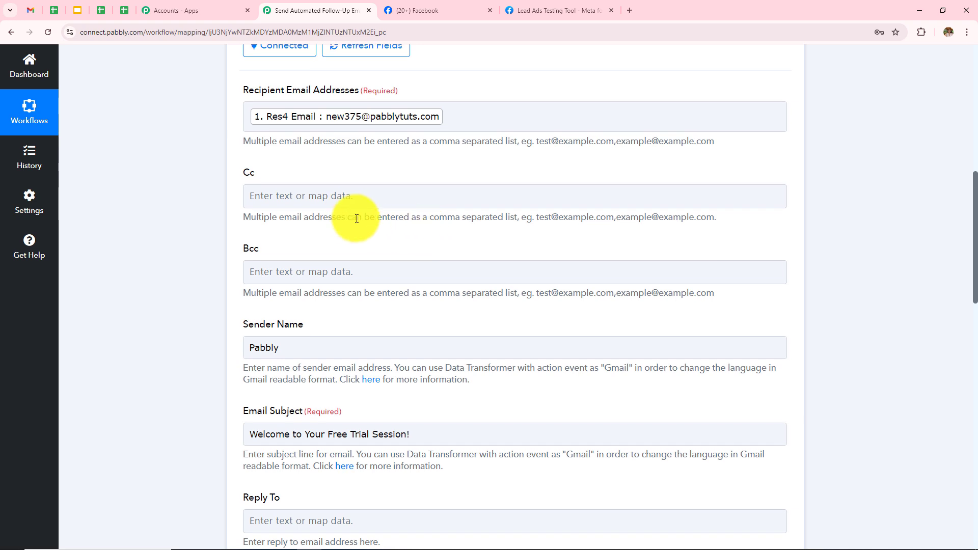
{"action": "scroll", "coordinate": [357, 218], "scroll_direction": "up", "scroll_amount": 2}
{"action": "left_click", "coordinate": [472, 221]}
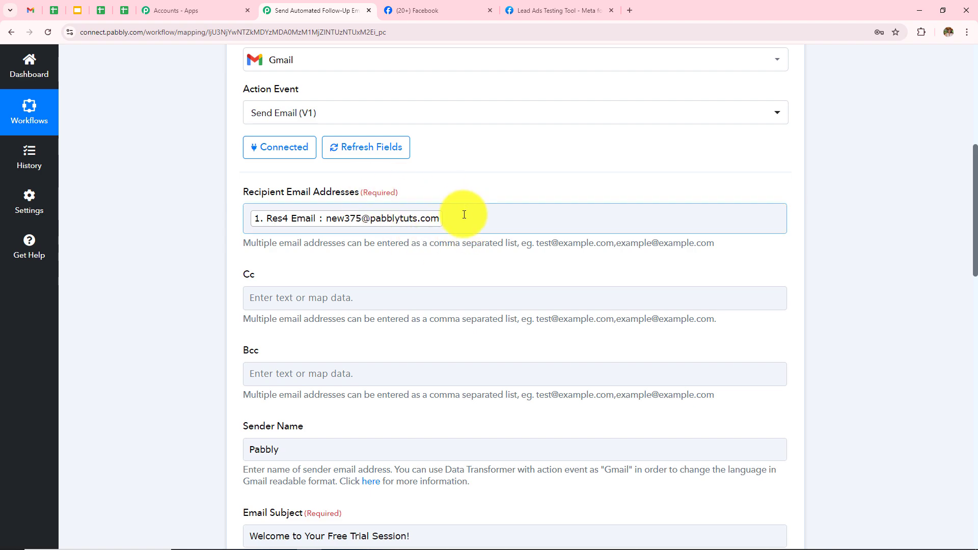
- Check the email subject, then save the Gmail step and send a test email
{"action": "scroll", "coordinate": [464, 214], "scroll_direction": "down", "scroll_amount": 10}
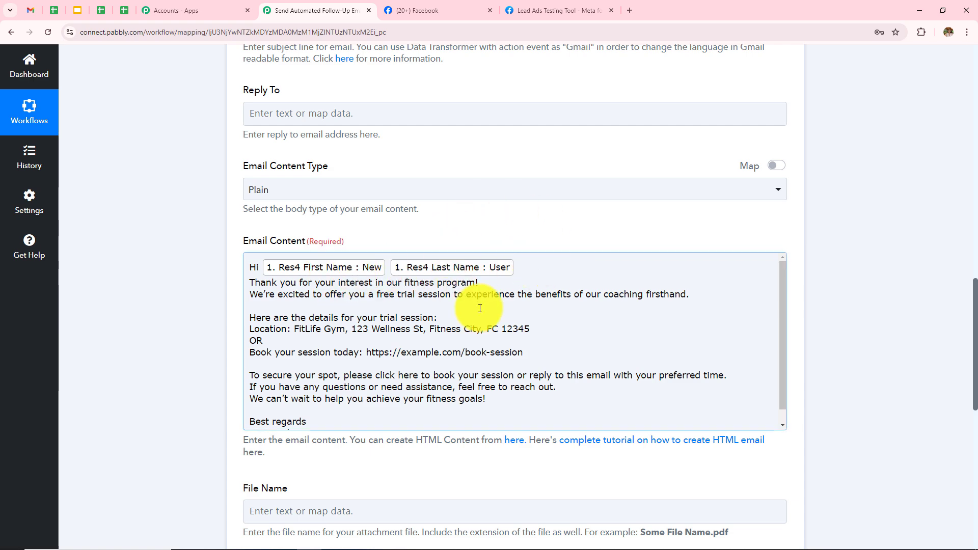
{"action": "scroll", "coordinate": [552, 266], "scroll_direction": "up", "scroll_amount": 10}
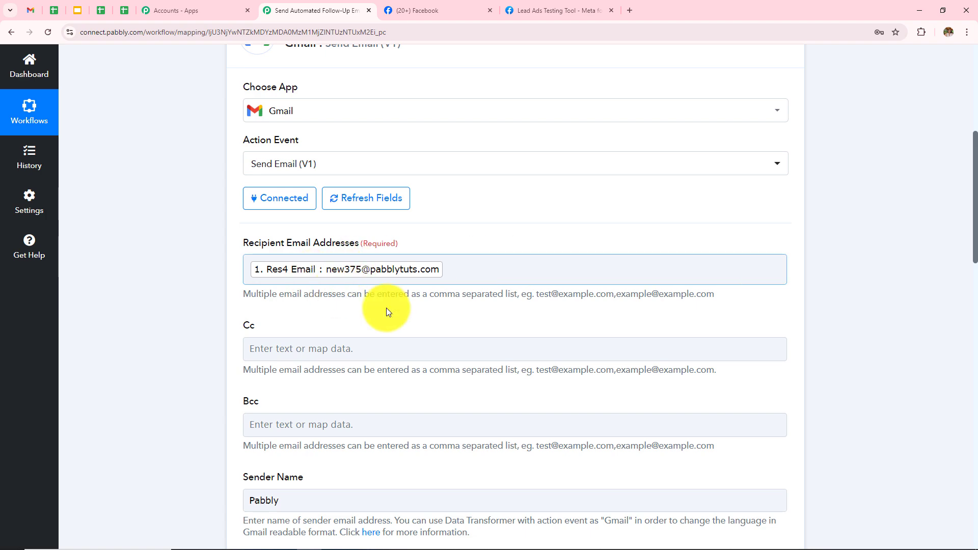
{"action": "scroll", "coordinate": [540, 288], "scroll_direction": "down", "scroll_amount": 5}
{"action": "scroll", "coordinate": [542, 291], "scroll_direction": "down", "scroll_amount": 6}
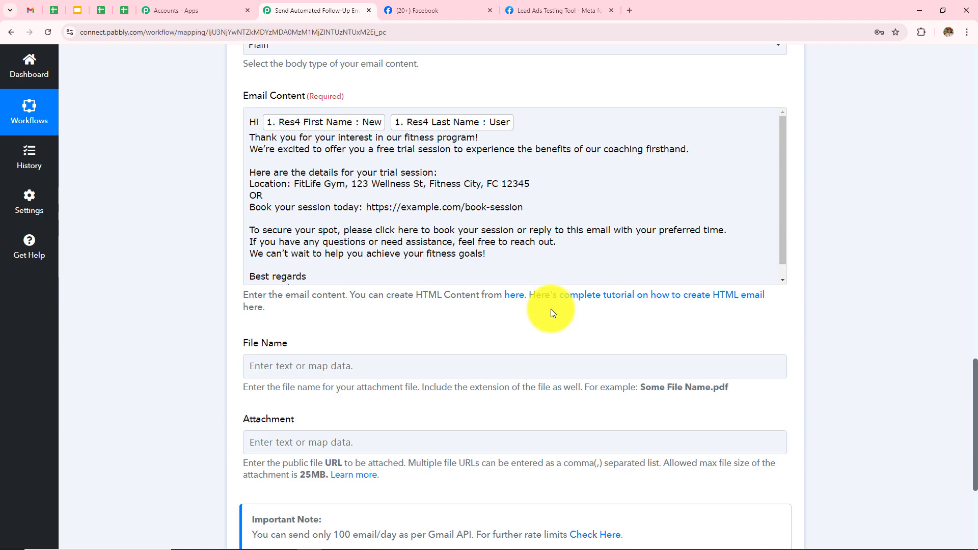
{"action": "scroll", "coordinate": [552, 309], "scroll_direction": "up", "scroll_amount": 8}
{"action": "scroll", "coordinate": [219, 410], "scroll_direction": "up", "scroll_amount": 1}
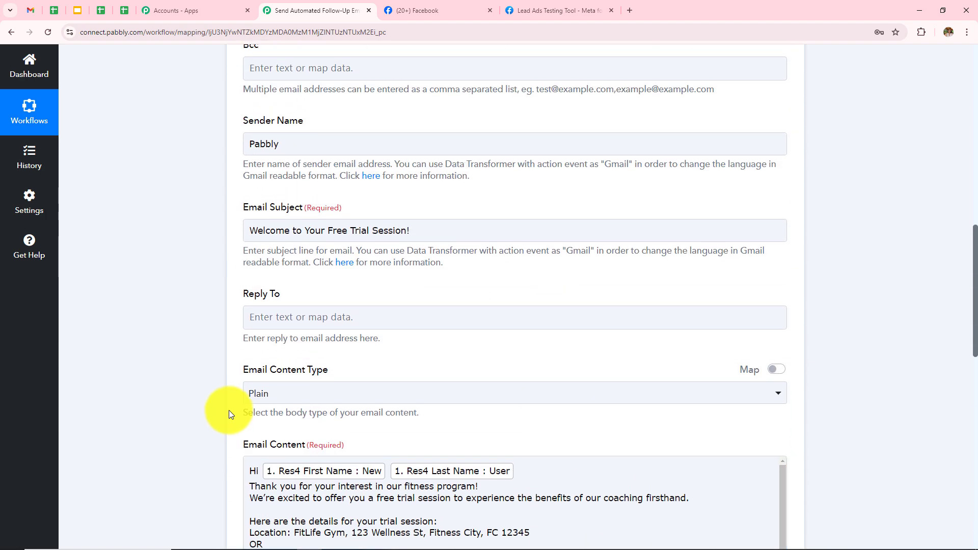
{"action": "scroll", "coordinate": [262, 371], "scroll_direction": "up", "scroll_amount": 2}
{"action": "left_click", "coordinate": [283, 334]}
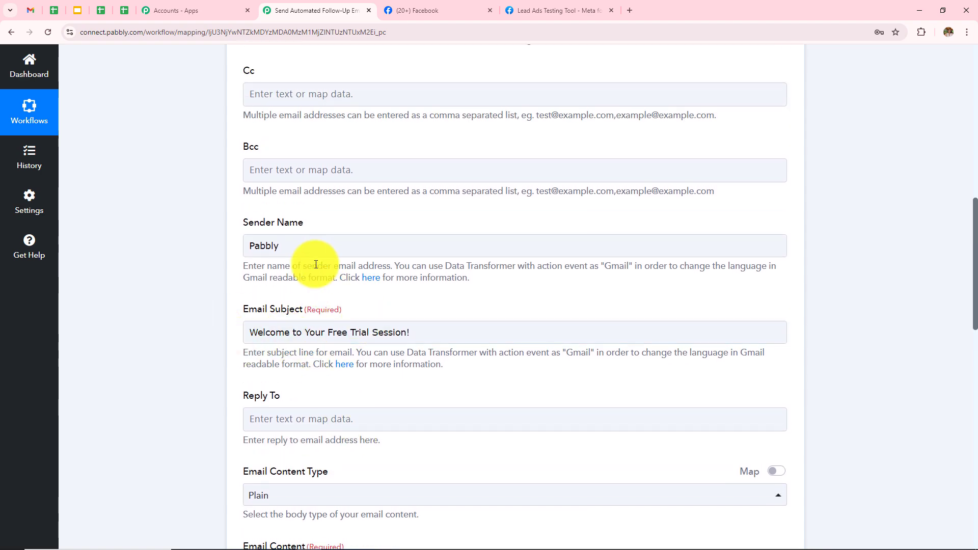
{"action": "scroll", "coordinate": [326, 288], "scroll_direction": "up", "scroll_amount": 4}
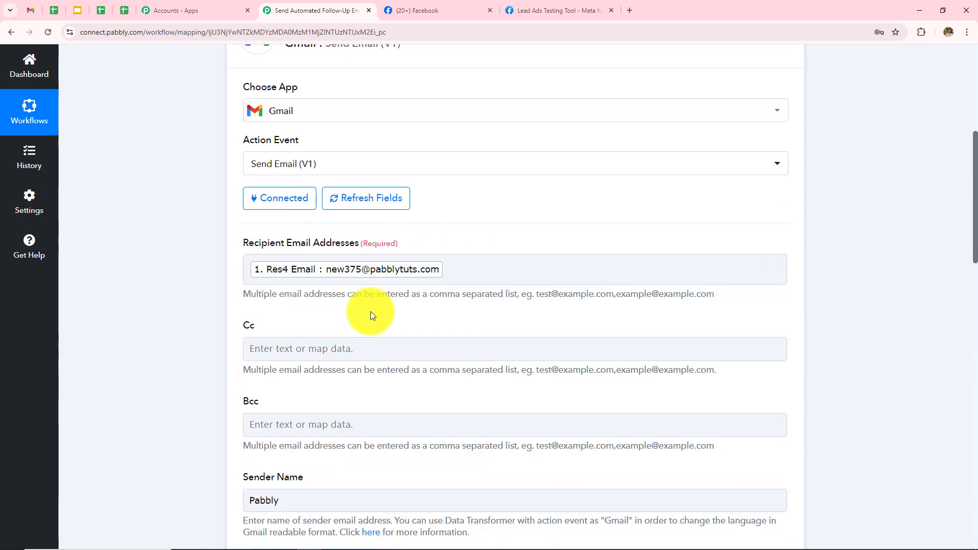
{"action": "scroll", "coordinate": [370, 310], "scroll_direction": "down", "scroll_amount": 20}
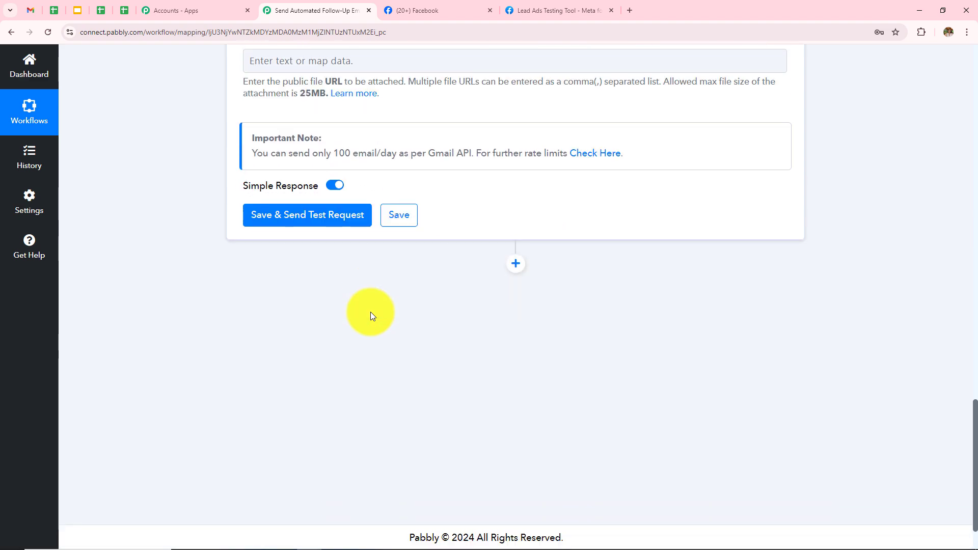
{"action": "left_click", "coordinate": [326, 215]}
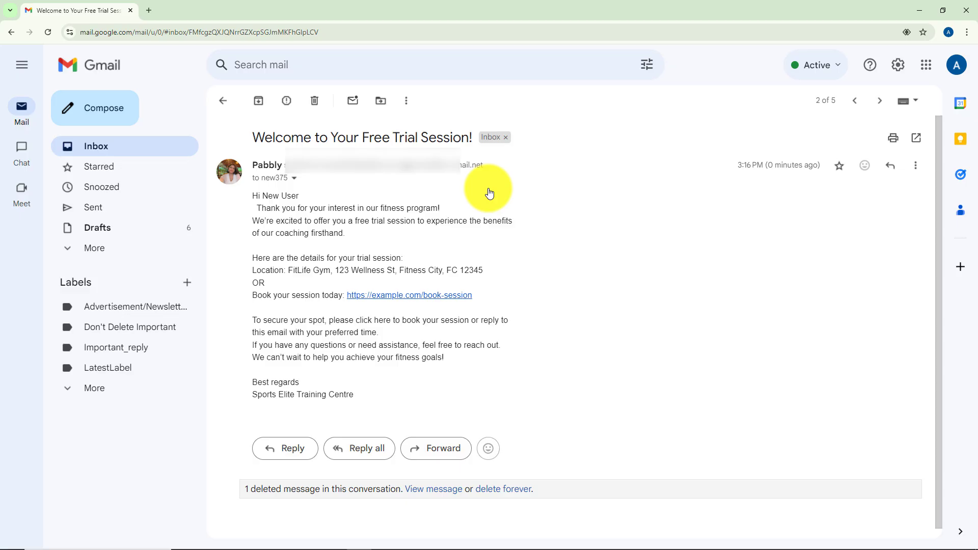
- Review the received welcome email's personalised greeting, subject line and body text
{"action": "left_click_drag", "start_coordinate": [242, 198], "coordinate": [338, 205]}
{"action": "left_click", "coordinate": [646, 229]}
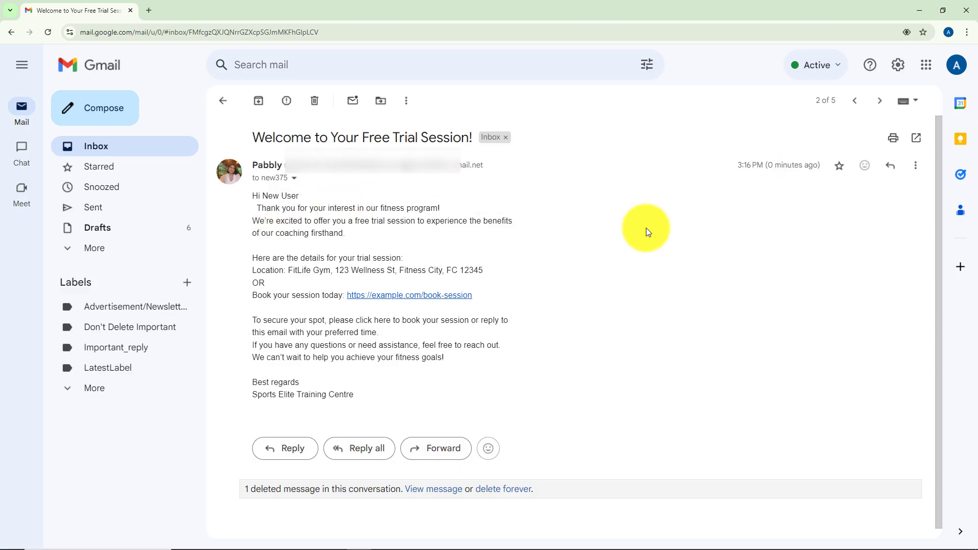
{"action": "left_click_drag", "start_coordinate": [249, 140], "coordinate": [476, 140]}
{"action": "left_click", "coordinate": [656, 310]}
{"action": "triple_click", "coordinate": [619, 317]}
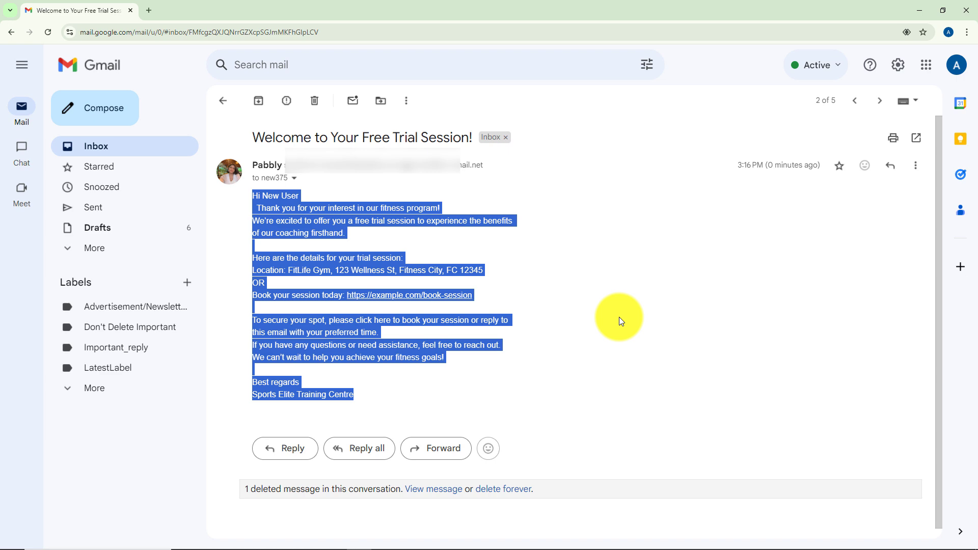
- Return to Pabbly Connect and scroll to the Gmail step's Response Received section
{"action": "key", "text": "alt+Tab"}
{"action": "scroll", "coordinate": [680, 173], "scroll_direction": "down", "scroll_amount": 1}
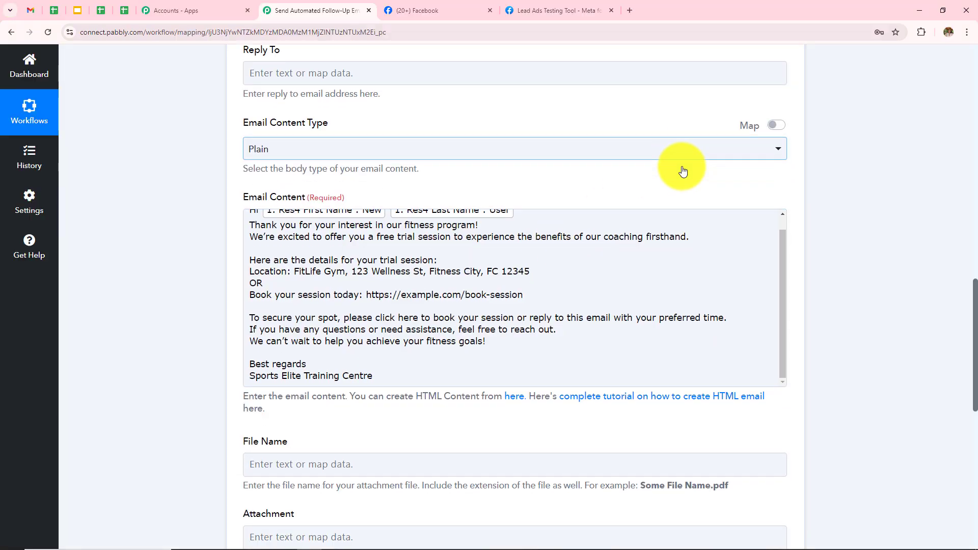
{"action": "scroll", "coordinate": [682, 170], "scroll_direction": "down", "scroll_amount": 10}
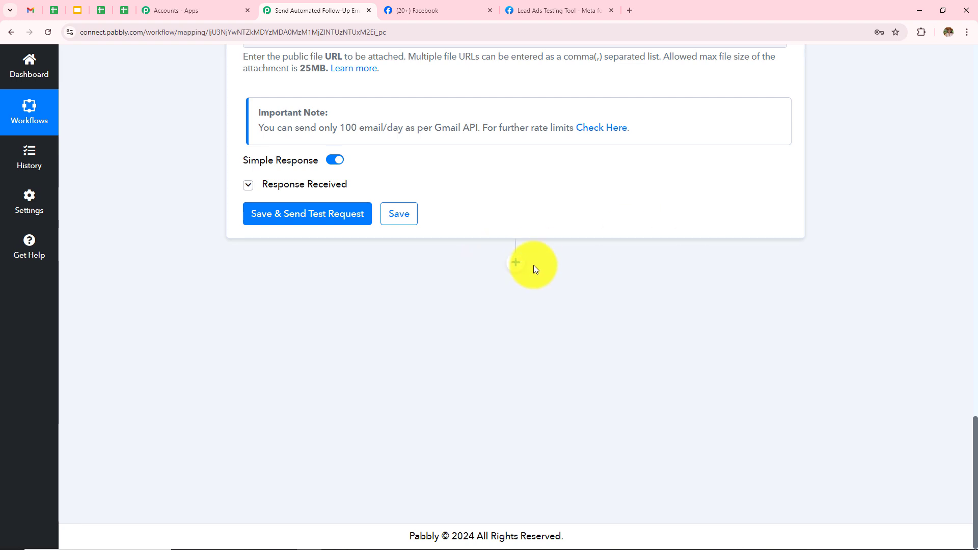
- Add a Delay (Pabbly) step with the Add Time Delay event and connect it
{"action": "left_click", "coordinate": [516, 263]}
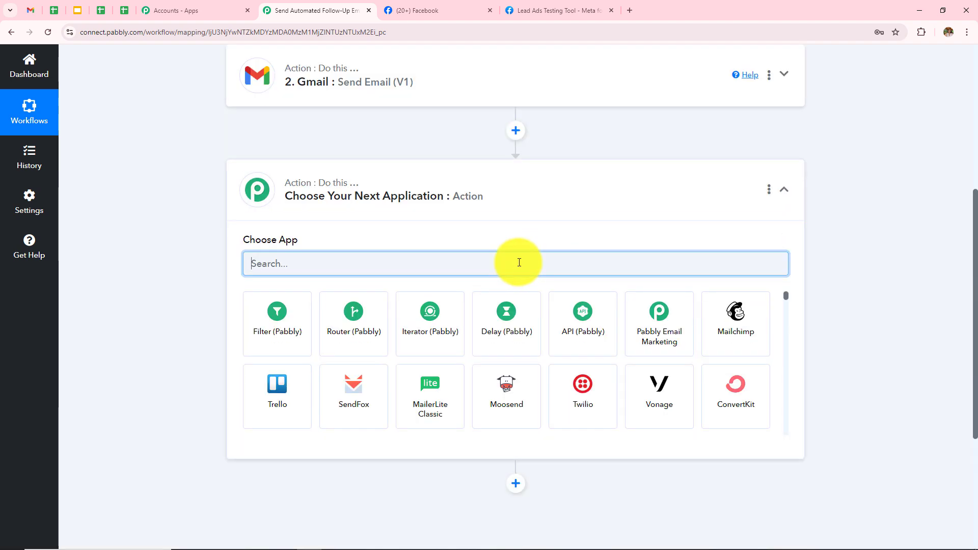
{"action": "type", "text": "Delay"}
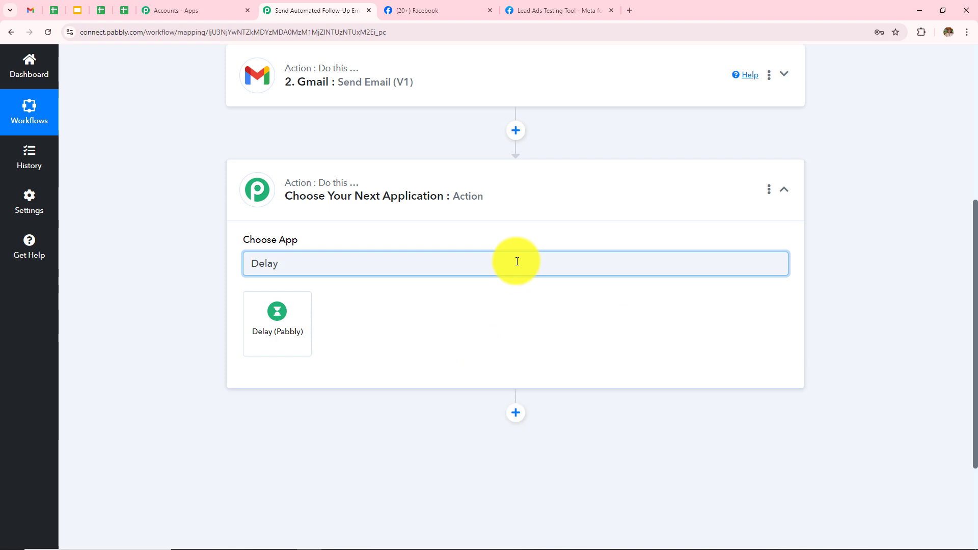
{"action": "left_click", "coordinate": [309, 328]}
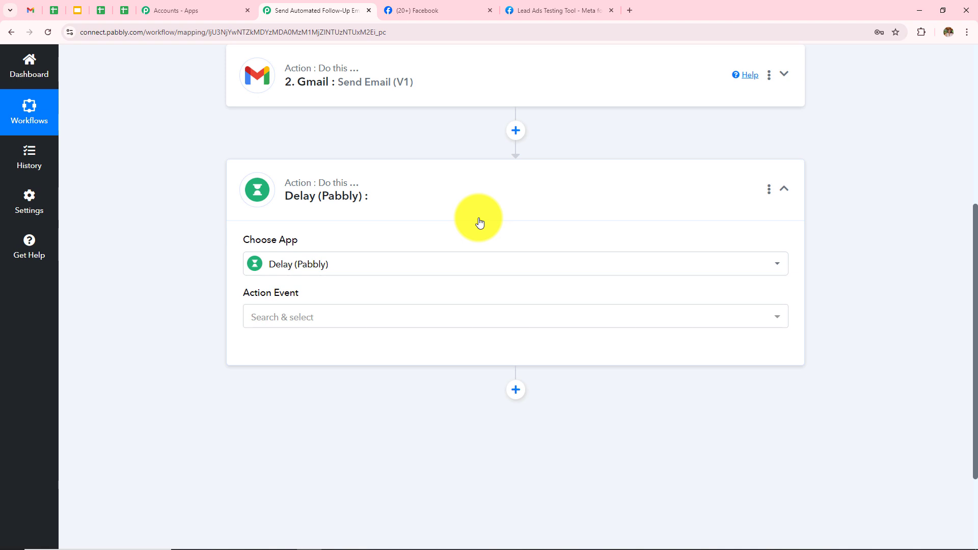
{"action": "left_click", "coordinate": [332, 324]}
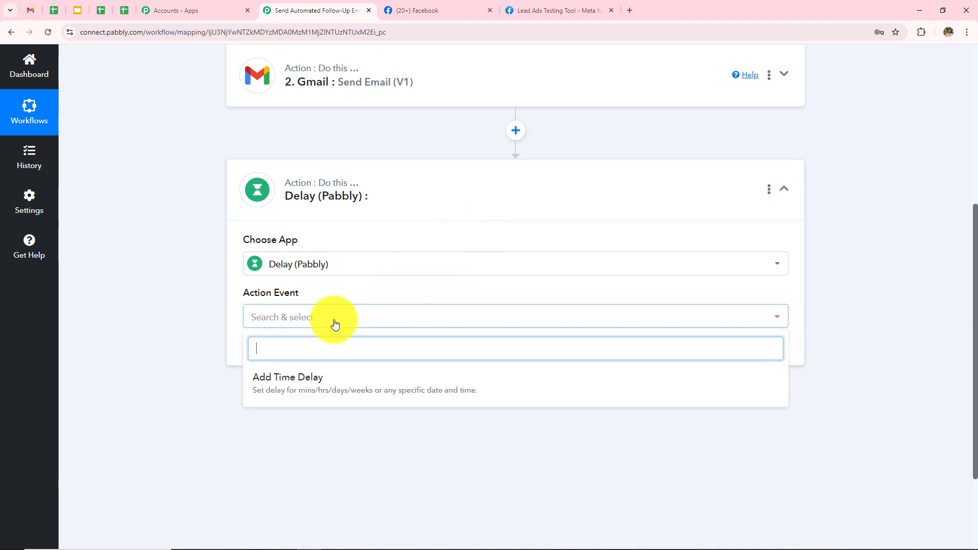
{"action": "left_click", "coordinate": [270, 388]}
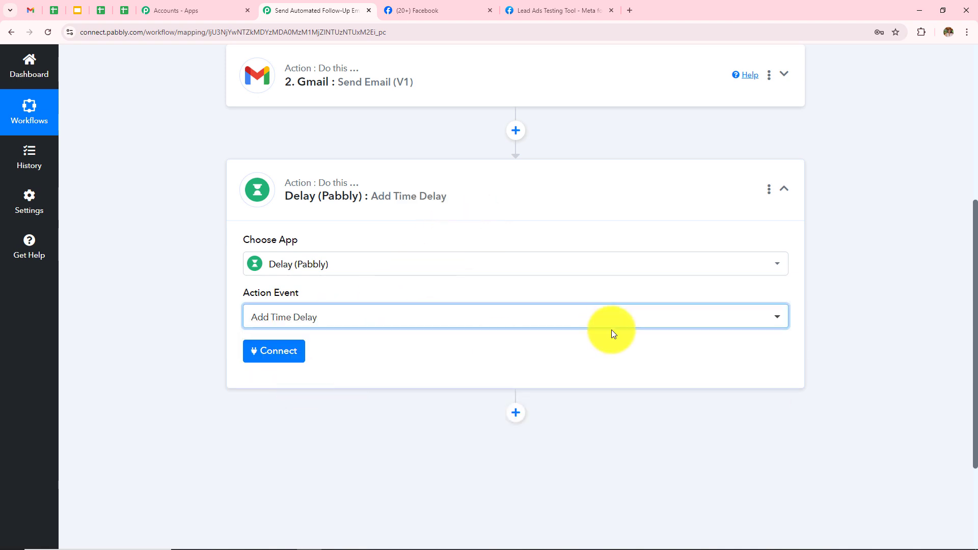
{"action": "left_click", "coordinate": [283, 351]}
- Configure Delay For with unit Days and value 2, then save and send a test
{"action": "scroll", "coordinate": [492, 252], "scroll_direction": "down", "scroll_amount": 4}
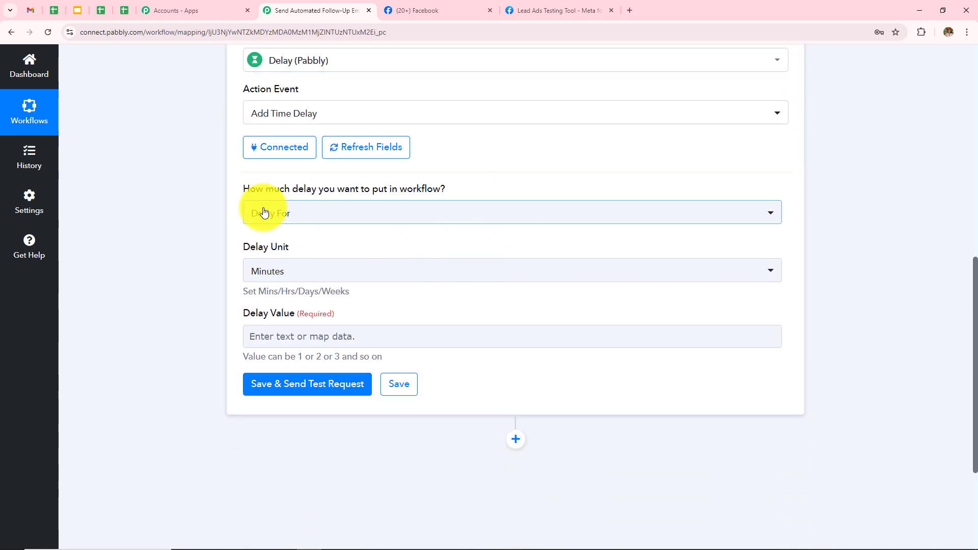
{"action": "left_click", "coordinate": [332, 212]}
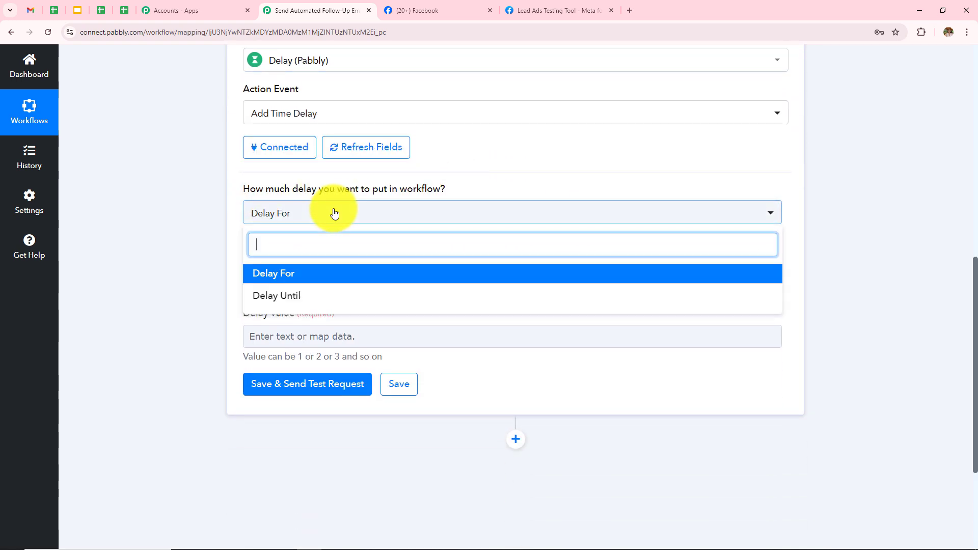
{"action": "left_click", "coordinate": [277, 280]}
{"action": "left_click", "coordinate": [277, 282]}
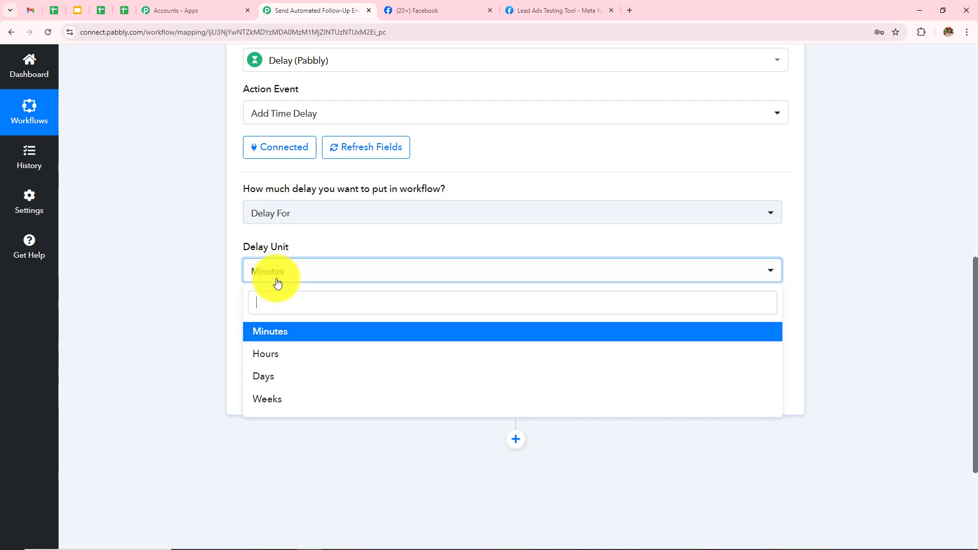
{"action": "left_click", "coordinate": [291, 383]}
{"action": "left_click", "coordinate": [302, 335]}
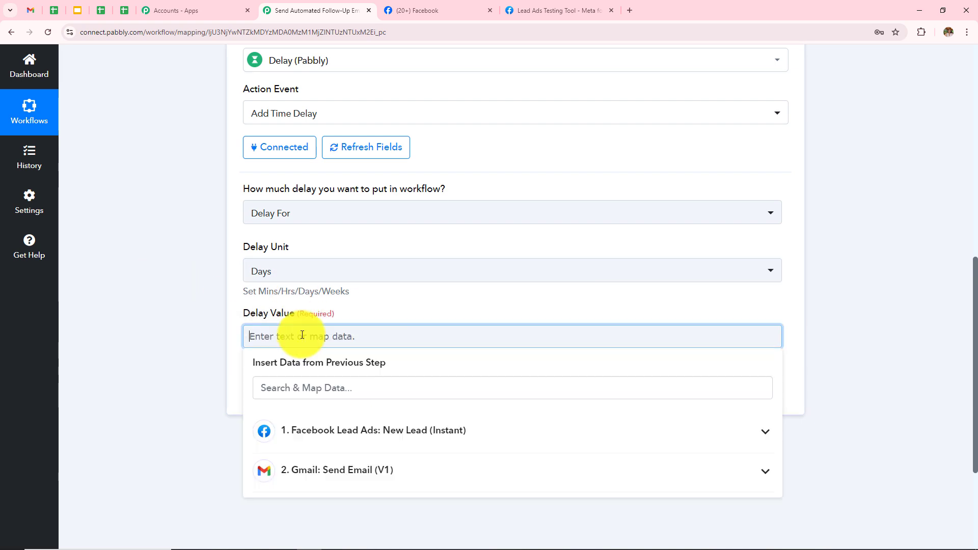
{"action": "type", "text": "2"}
{"action": "left_click", "coordinate": [162, 338]}
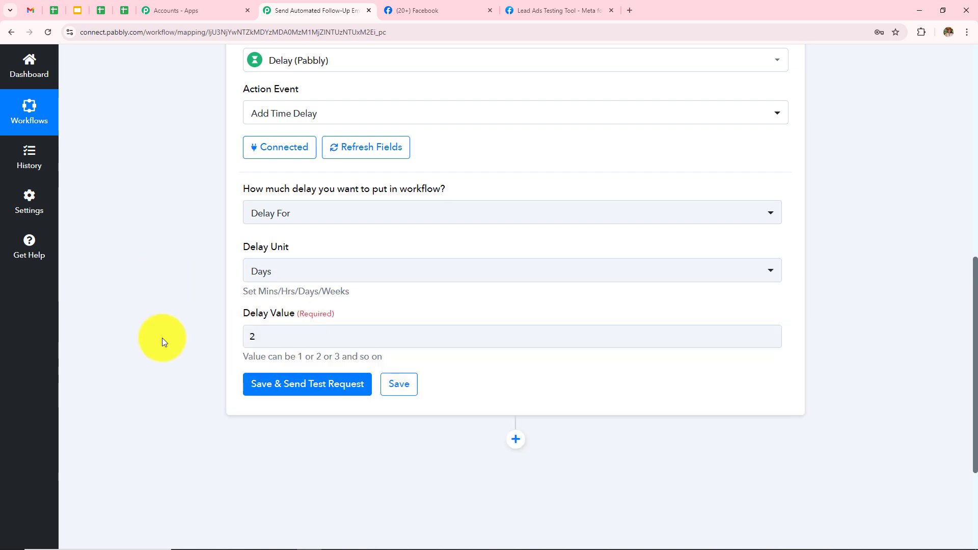
{"action": "double_click", "coordinate": [251, 337]}
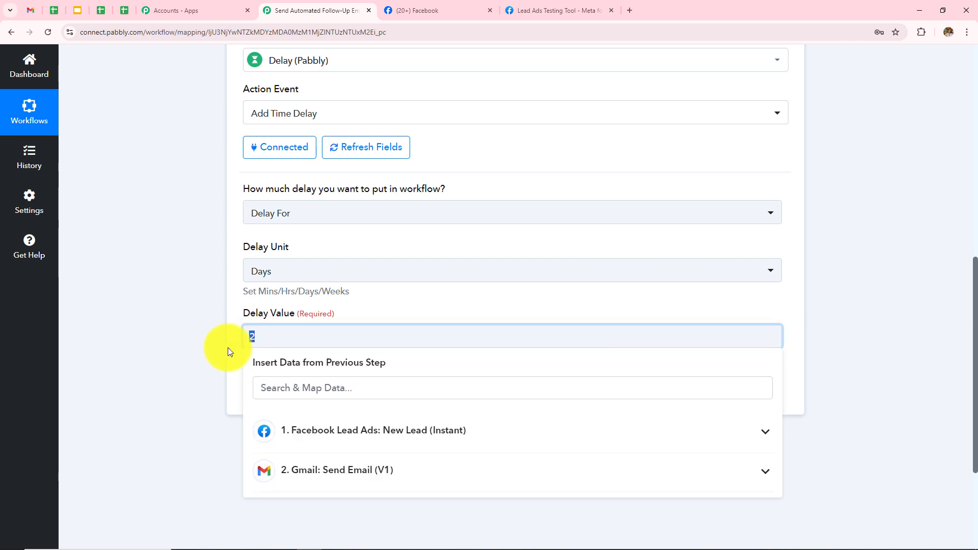
{"action": "left_click", "coordinate": [63, 355]}
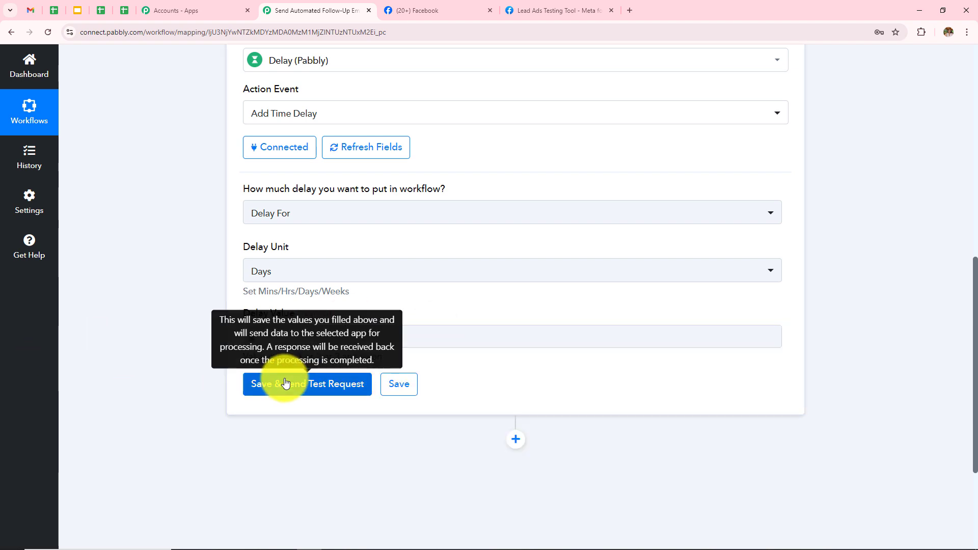
{"action": "left_click", "coordinate": [286, 383]}
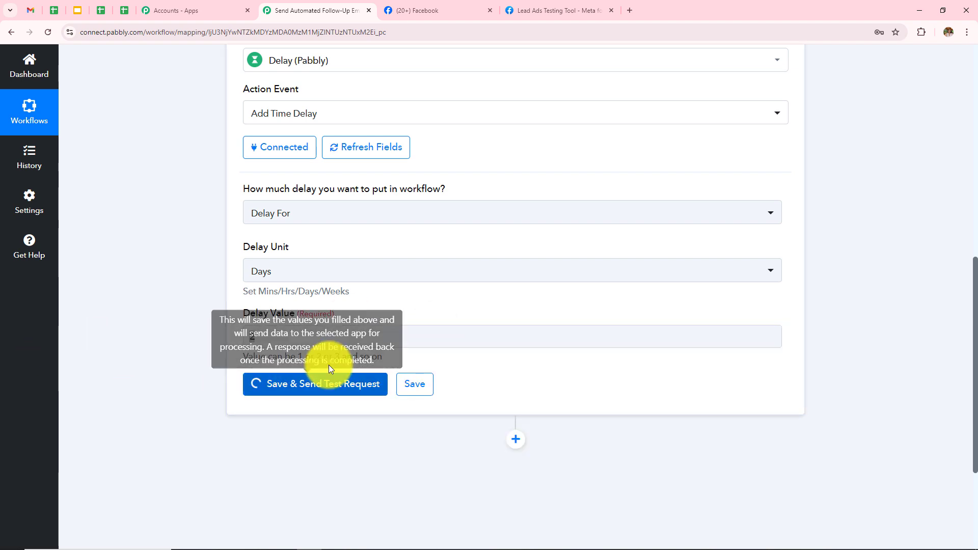
{"action": "scroll", "coordinate": [582, 227], "scroll_direction": "down", "scroll_amount": 4}
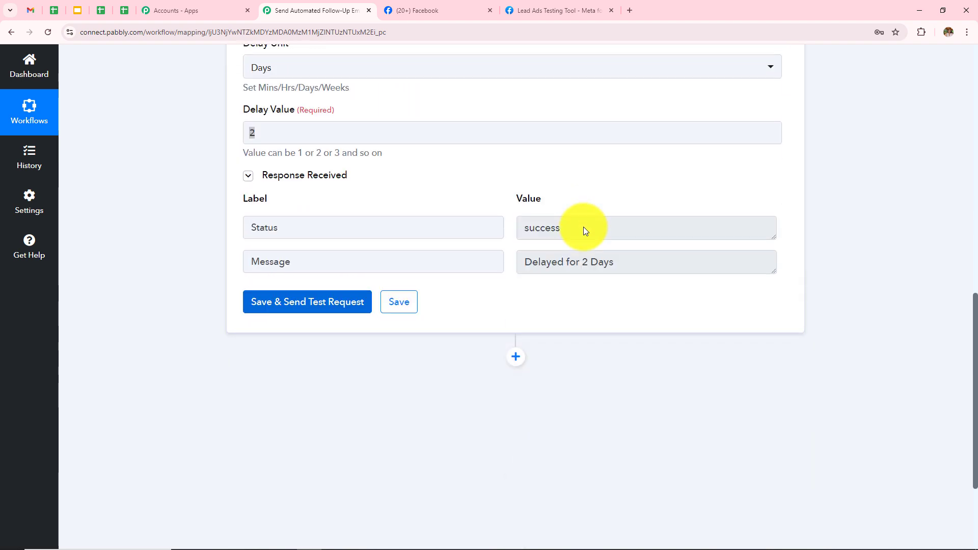
{"action": "left_click", "coordinate": [584, 227]}
{"action": "left_click_drag", "start_coordinate": [583, 227], "coordinate": [342, 243]}
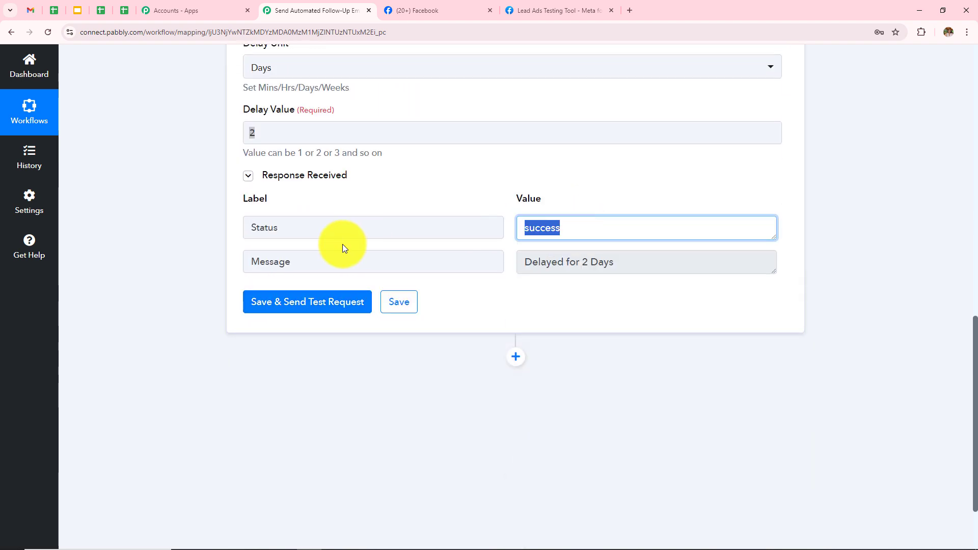
{"action": "left_click", "coordinate": [430, 263]}
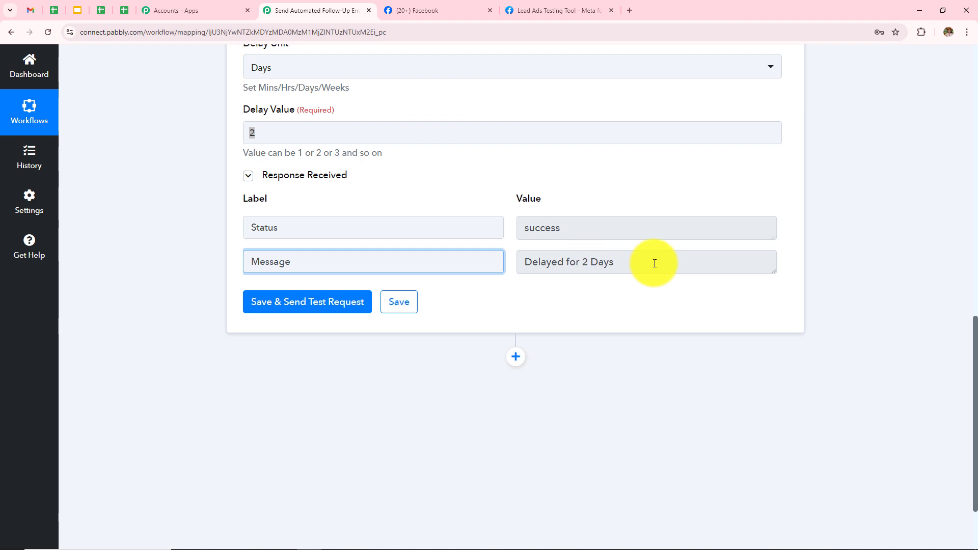
{"action": "left_click_drag", "start_coordinate": [632, 262], "coordinate": [421, 264]}
{"action": "left_click", "coordinate": [901, 220]}
{"action": "scroll", "coordinate": [764, 240], "scroll_direction": "down", "scroll_amount": 2}
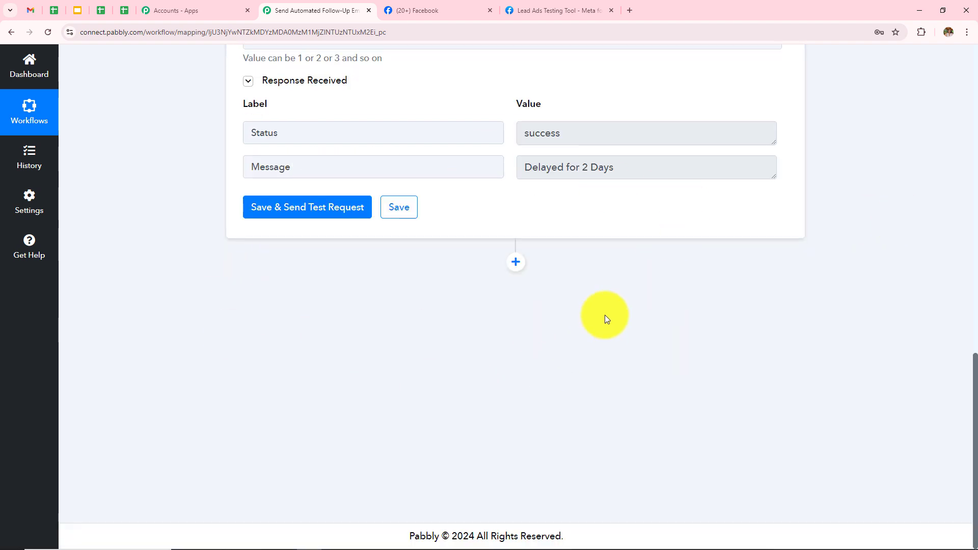
- Add a Gmail 'Send Email (V1)' action after the delay, using the existing Gmail #12 connection
{"action": "left_click", "coordinate": [515, 264]}
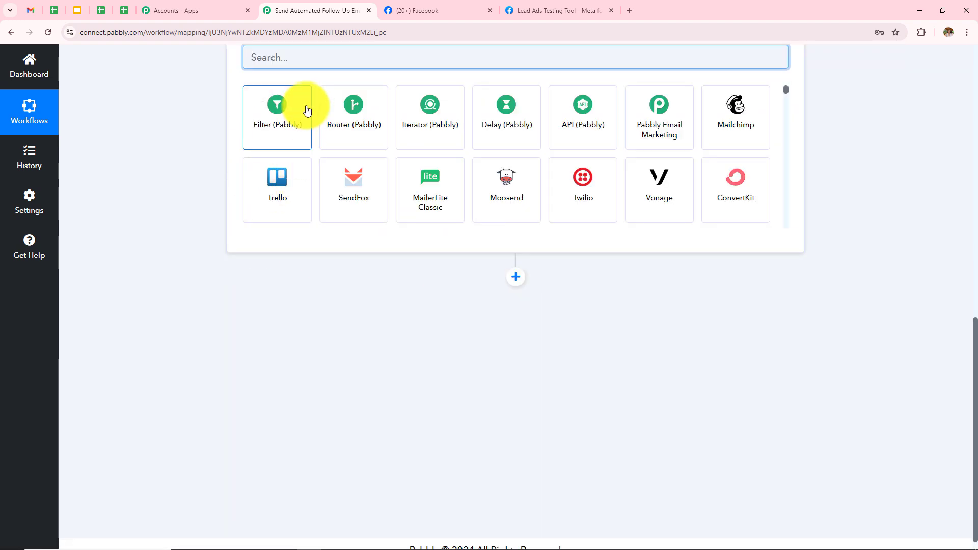
{"action": "type", "text": "Gmail"}
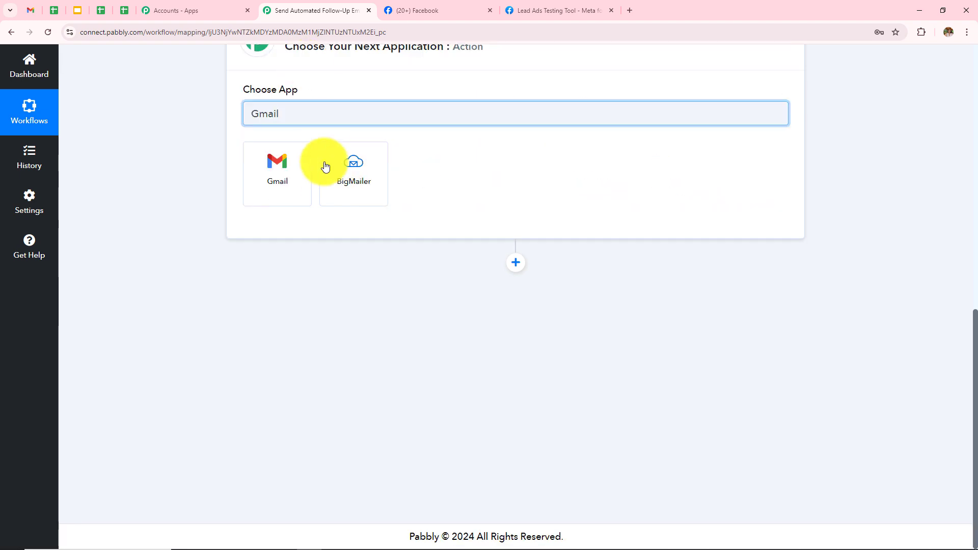
{"action": "left_click", "coordinate": [262, 177]}
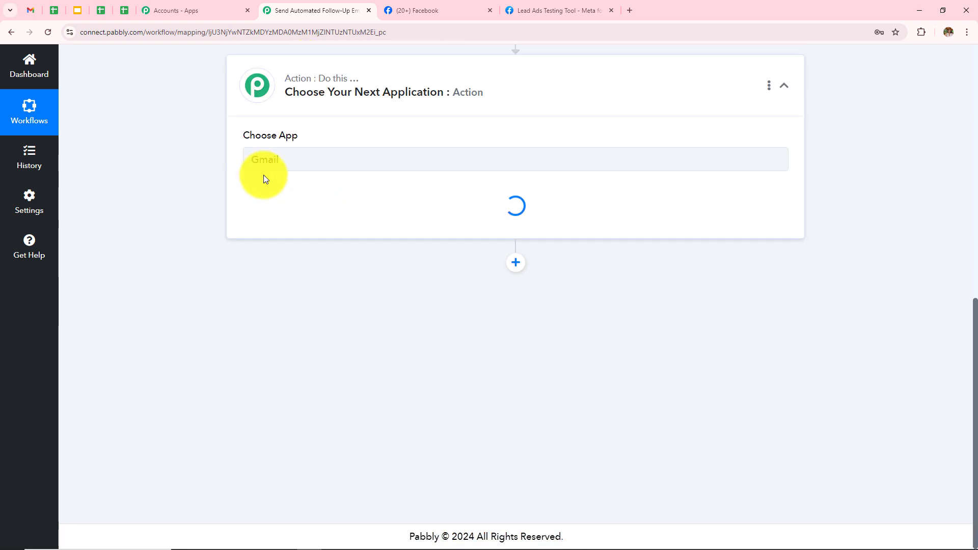
{"action": "left_click", "coordinate": [291, 203]}
{"action": "scroll", "coordinate": [290, 310], "scroll_direction": "down", "scroll_amount": 2}
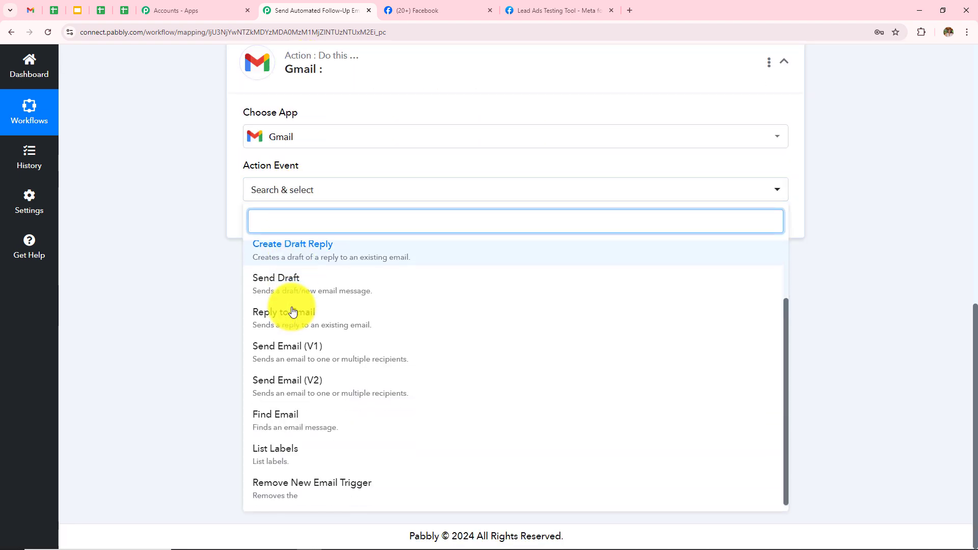
{"action": "left_click", "coordinate": [271, 359]}
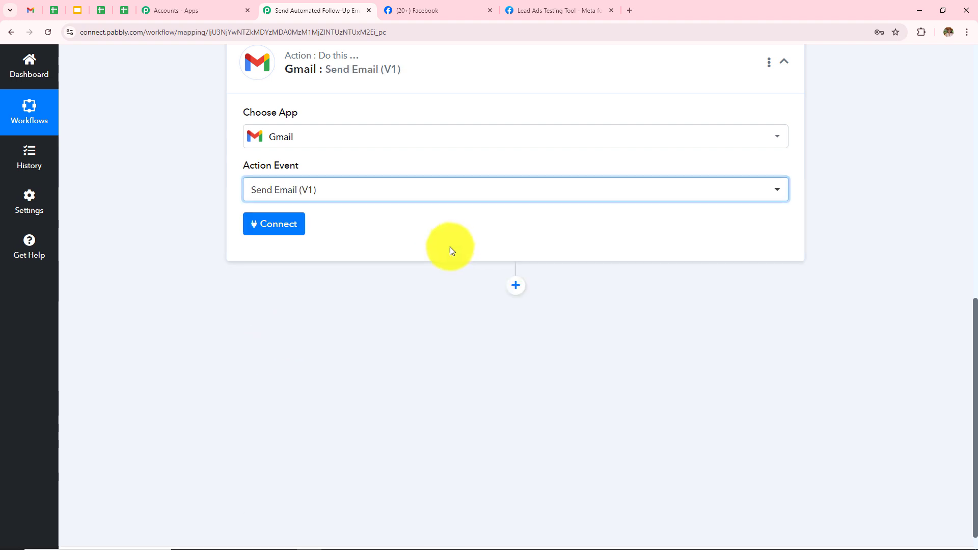
{"action": "left_click", "coordinate": [267, 223]}
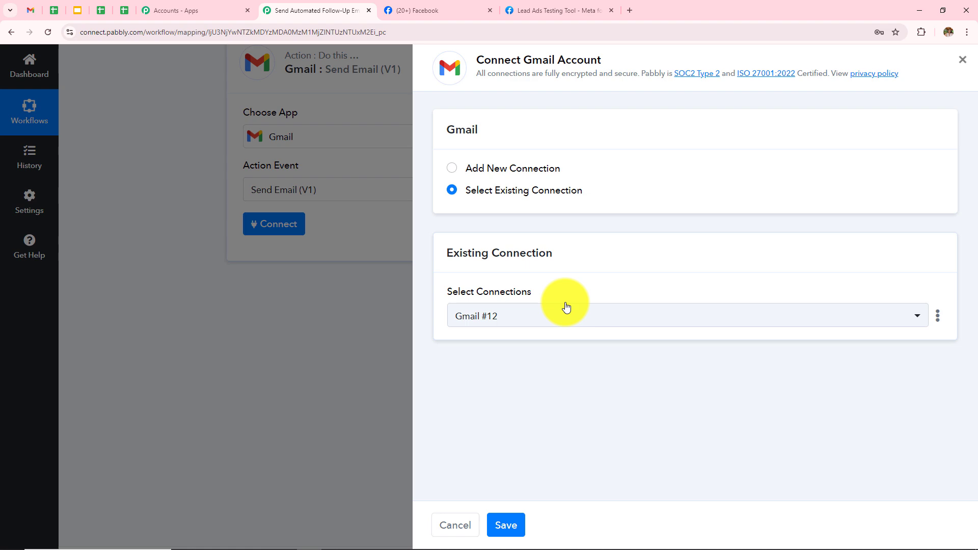
{"action": "left_click", "coordinate": [507, 523]}
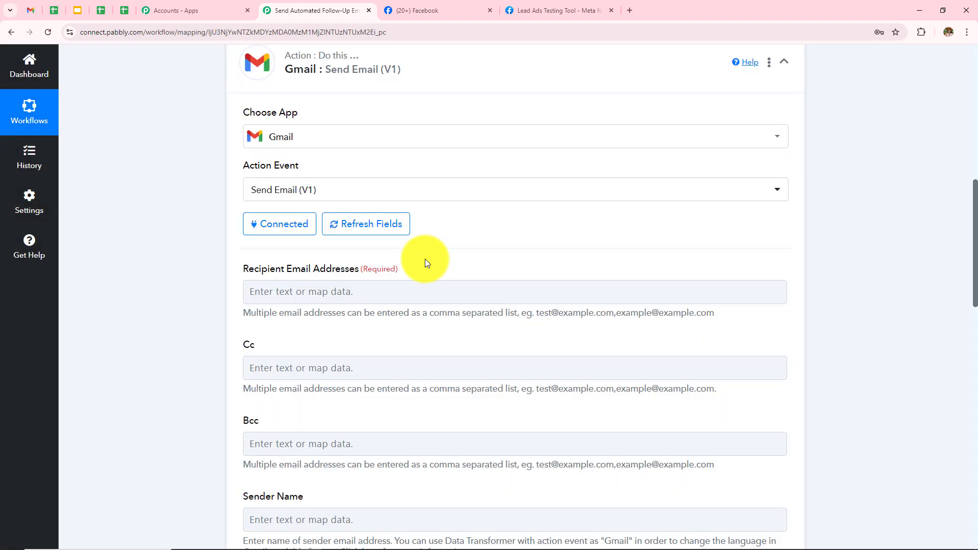
{"action": "scroll", "coordinate": [357, 228], "scroll_direction": "down", "scroll_amount": 2}
{"action": "left_click", "coordinate": [420, 259]}
- Map the Facebook lead's email as the follow-up email's recipient
{"action": "scroll", "coordinate": [421, 260], "scroll_direction": "down", "scroll_amount": 2}
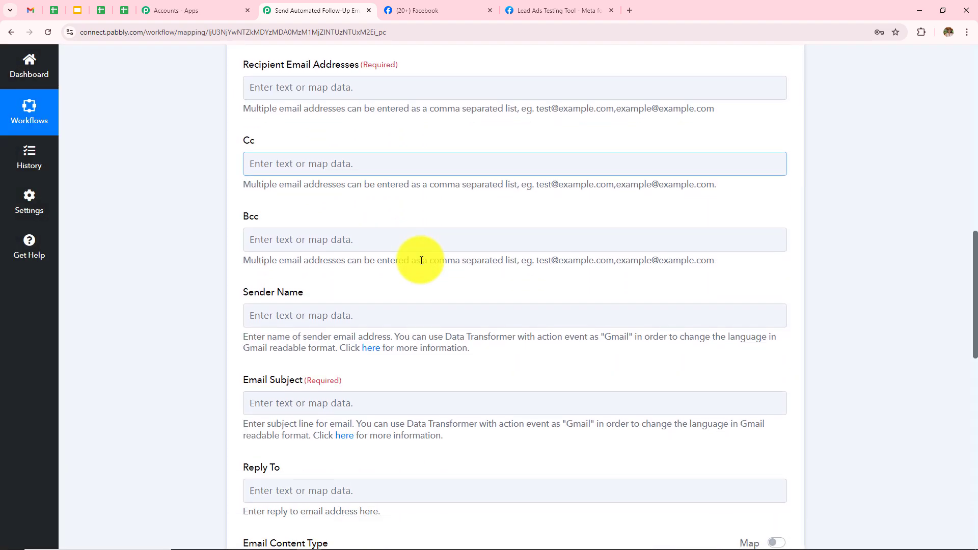
{"action": "scroll", "coordinate": [421, 260], "scroll_direction": "down", "scroll_amount": 6}
{"action": "scroll", "coordinate": [421, 258], "scroll_direction": "up", "scroll_amount": 8}
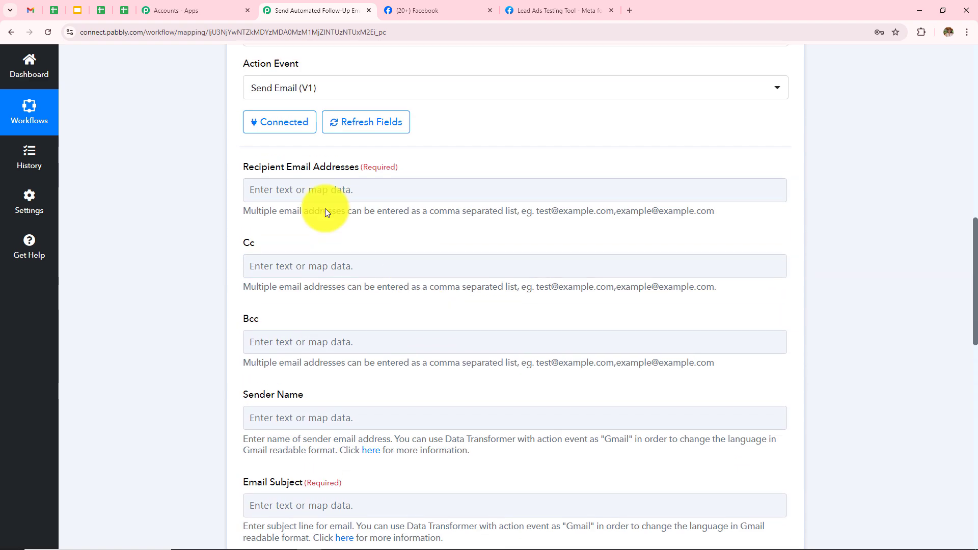
{"action": "left_click", "coordinate": [389, 193]}
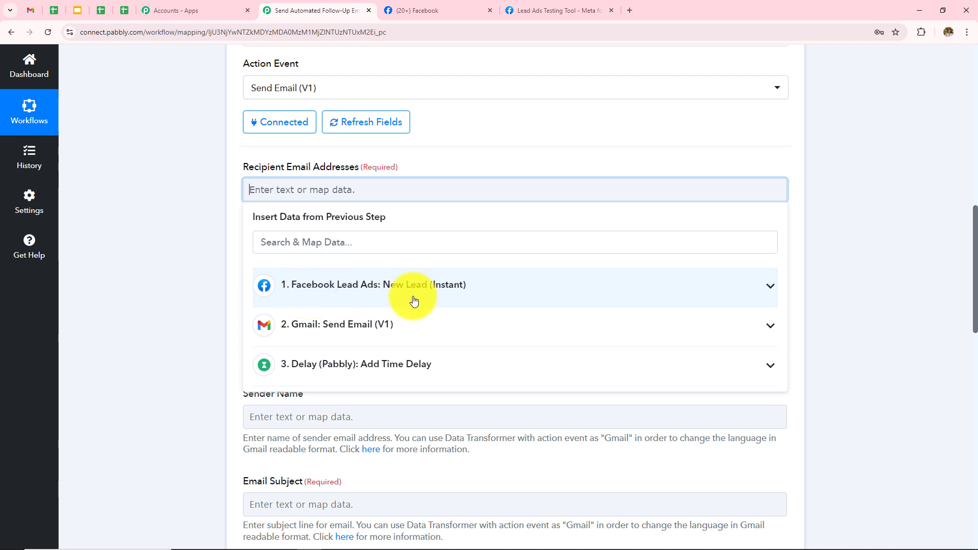
{"action": "left_click", "coordinate": [344, 299]}
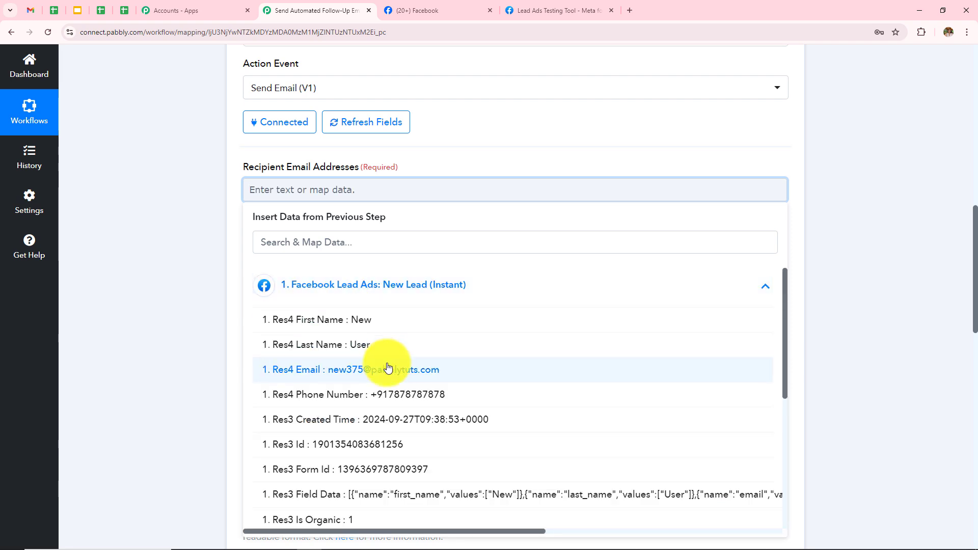
{"action": "left_click", "coordinate": [358, 373]}
{"action": "left_click", "coordinate": [175, 283]}
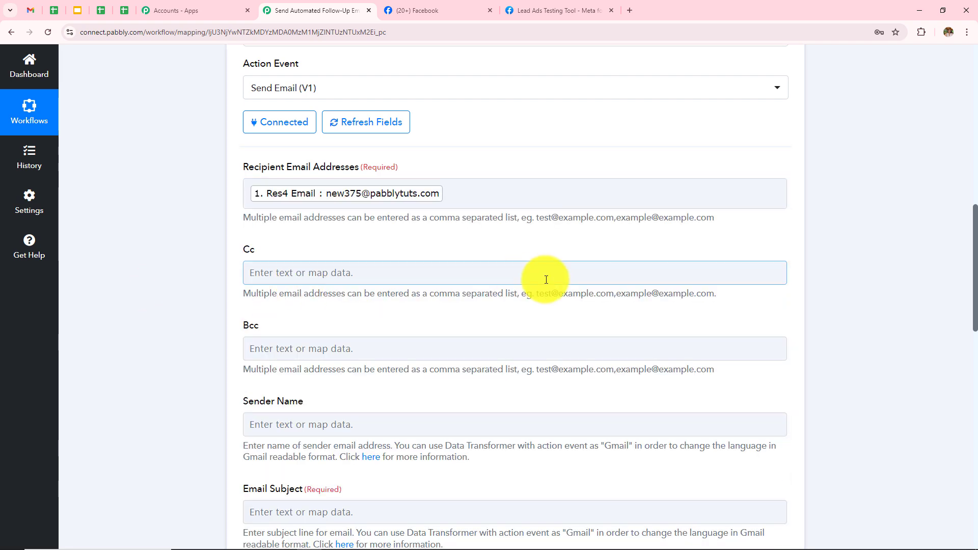
- Set the follow-up email's sender name to Pabbly
{"action": "scroll", "coordinate": [542, 277], "scroll_direction": "down", "scroll_amount": 3}
{"action": "left_click", "coordinate": [357, 279]}
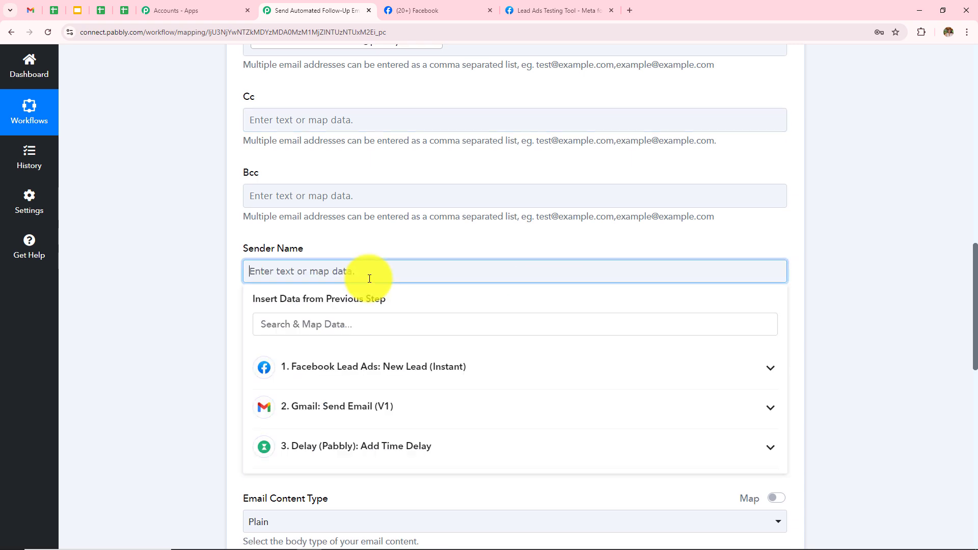
{"action": "type", "text": "Pabbly"}
{"action": "left_click", "coordinate": [175, 273]}
- Paste the subject 'Just Checking In: Your Free Trial Session' and keep Plain content type
{"action": "scroll", "coordinate": [528, 197], "scroll_direction": "down", "scroll_amount": 2}
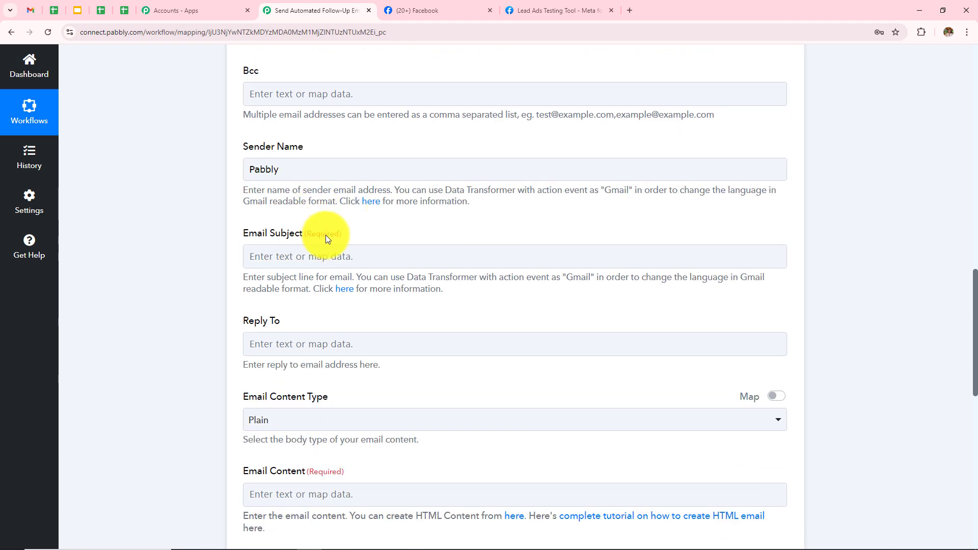
{"action": "left_click", "coordinate": [339, 254]}
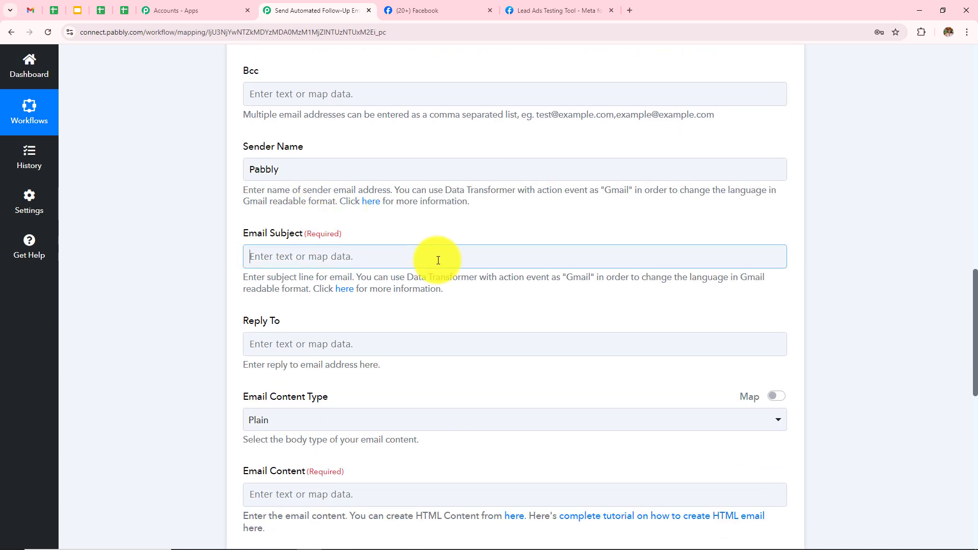
{"action": "type", "text": "Just Checking In: Your Free Trial Session"}
{"action": "left_click", "coordinate": [154, 303]}
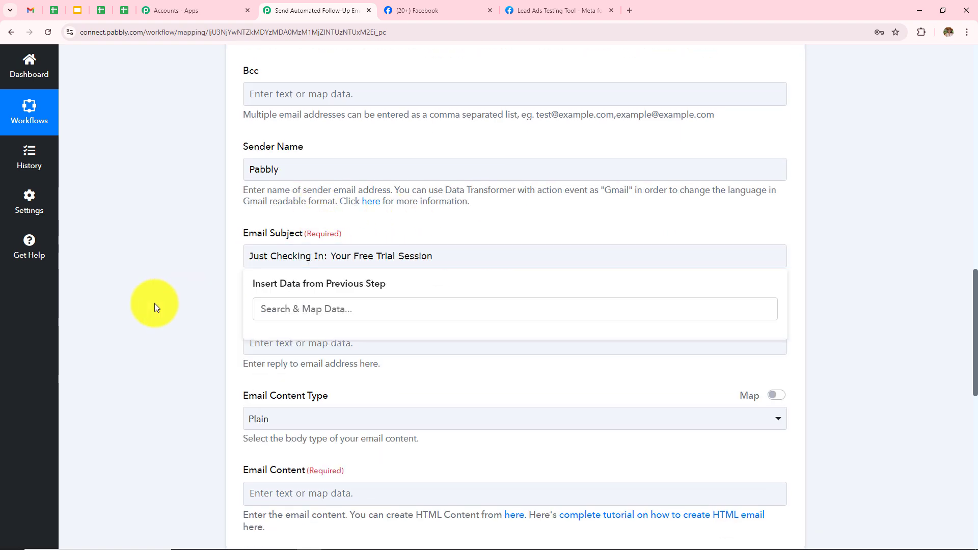
{"action": "scroll", "coordinate": [580, 287], "scroll_direction": "down", "scroll_amount": 3}
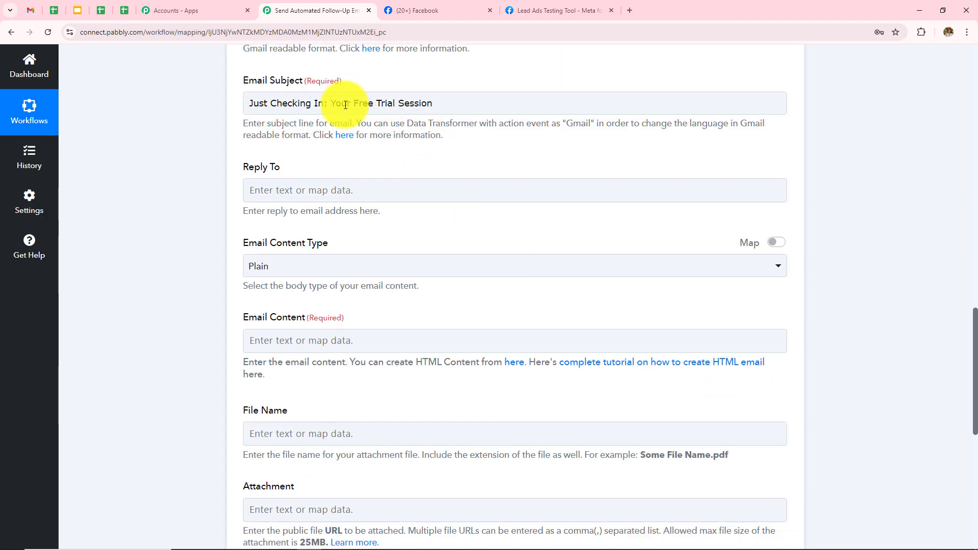
{"action": "scroll", "coordinate": [438, 238], "scroll_direction": "down", "scroll_amount": 1}
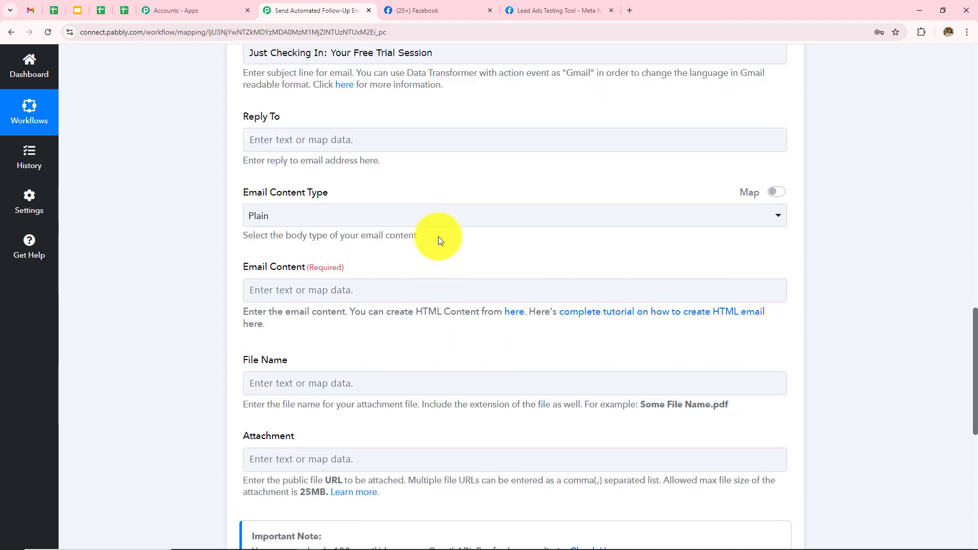
{"action": "left_click", "coordinate": [404, 212]}
{"action": "left_click", "coordinate": [312, 278]}
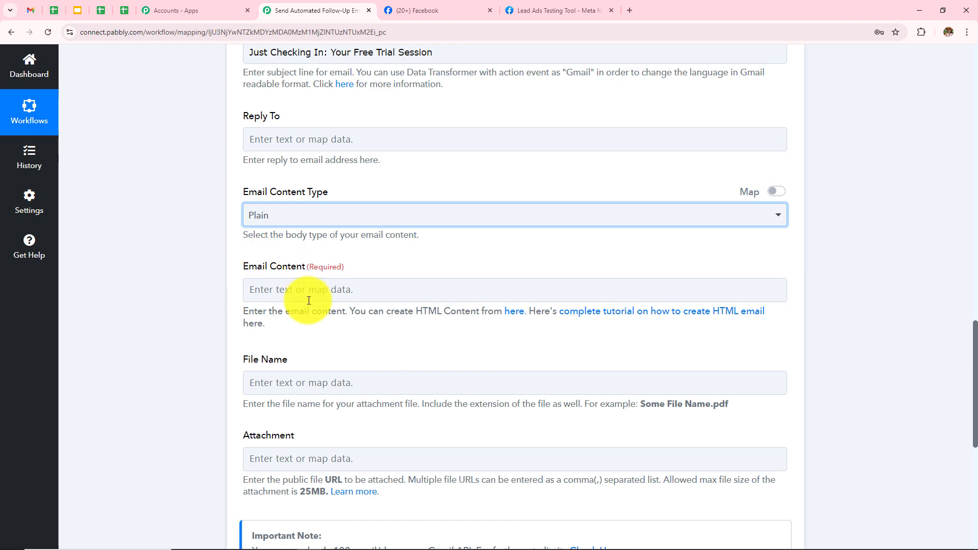
{"action": "scroll", "coordinate": [263, 224], "scroll_direction": "down", "scroll_amount": 1}
- Paste the follow-up message into the body, inserting the lead's first and last name after Hi
{"action": "left_click_drag", "start_coordinate": [243, 216], "coordinate": [387, 218]}
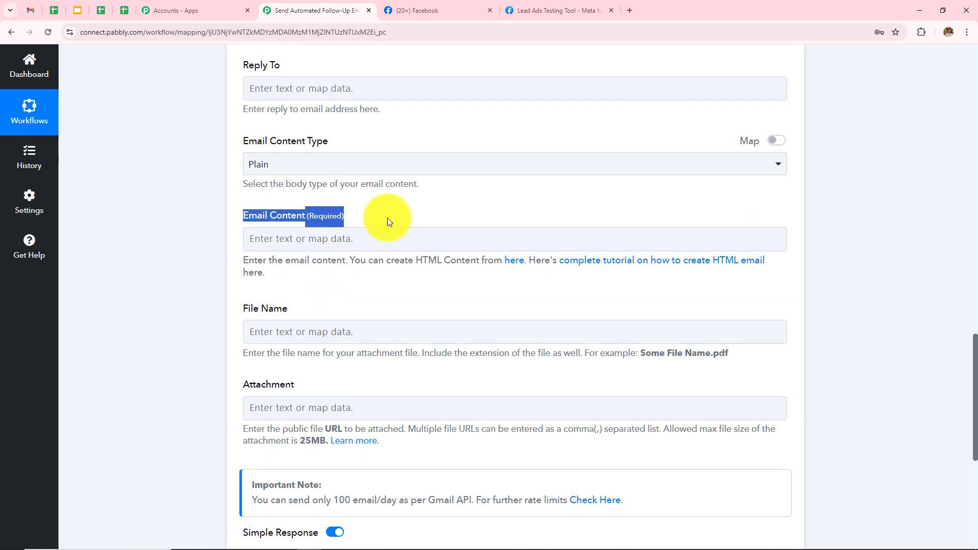
{"action": "left_click", "coordinate": [376, 233]}
{"action": "key", "text": "ctrl+v"}
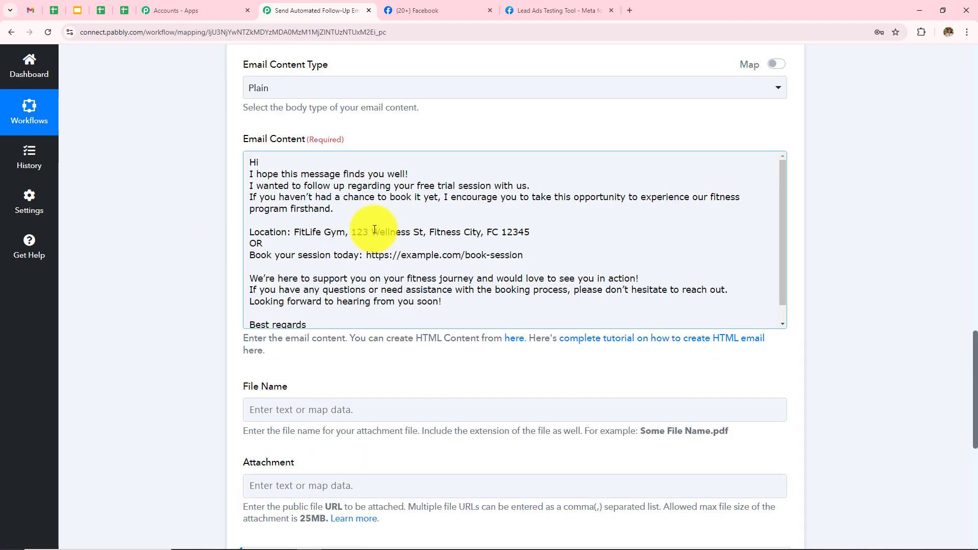
{"action": "left_click", "coordinate": [261, 162]}
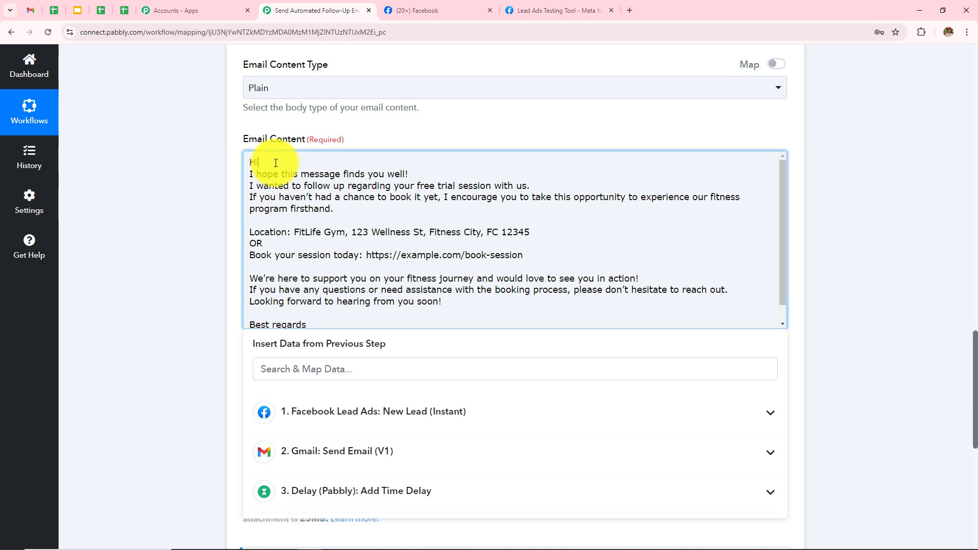
{"action": "left_click", "coordinate": [358, 407]}
{"action": "scroll", "coordinate": [611, 297], "scroll_direction": "down", "scroll_amount": 1}
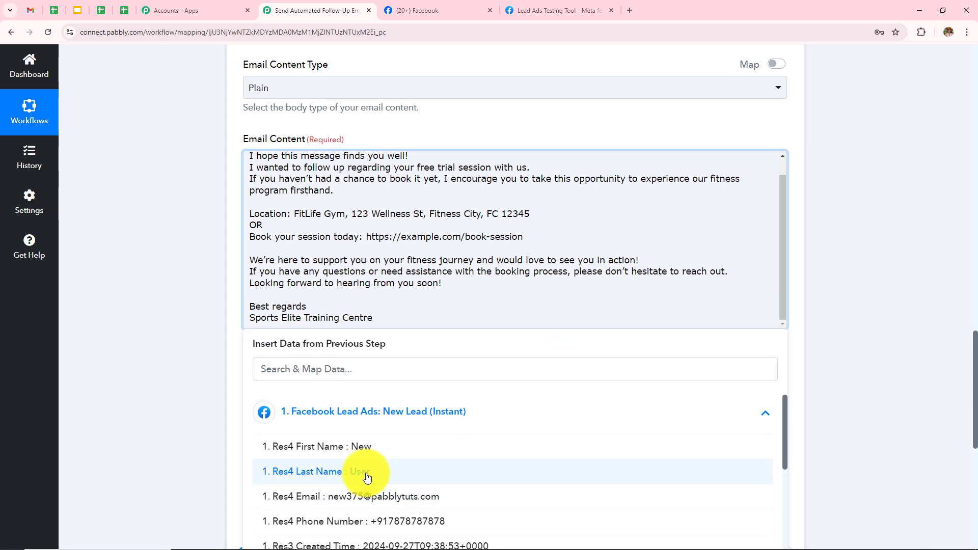
{"action": "left_click", "coordinate": [367, 473]}
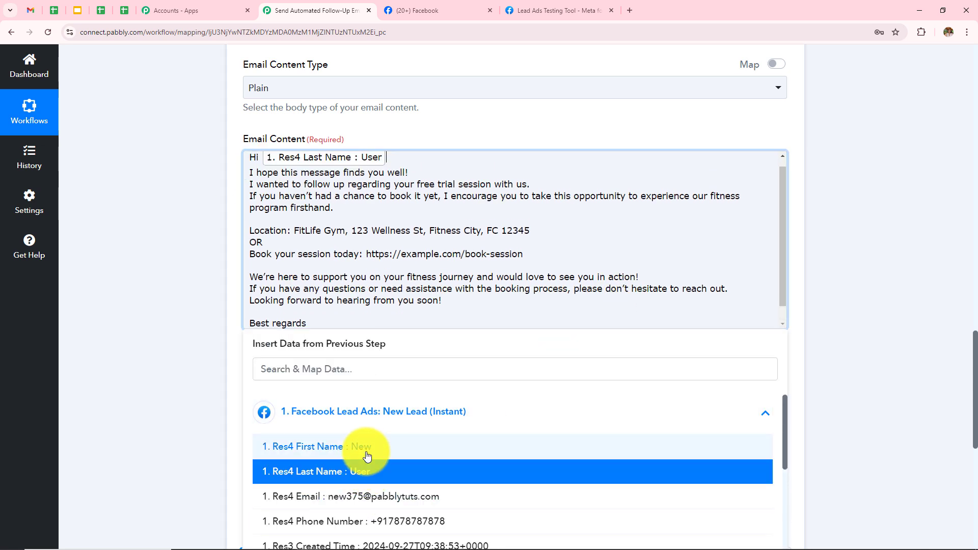
{"action": "left_click", "coordinate": [421, 451]}
{"action": "left_click", "coordinate": [415, 471]}
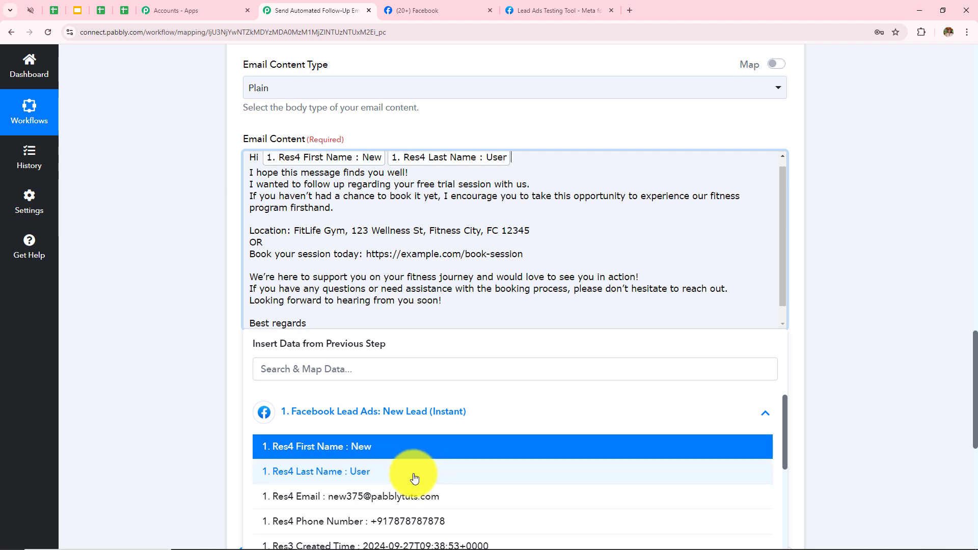
{"action": "left_click", "coordinate": [387, 157]}
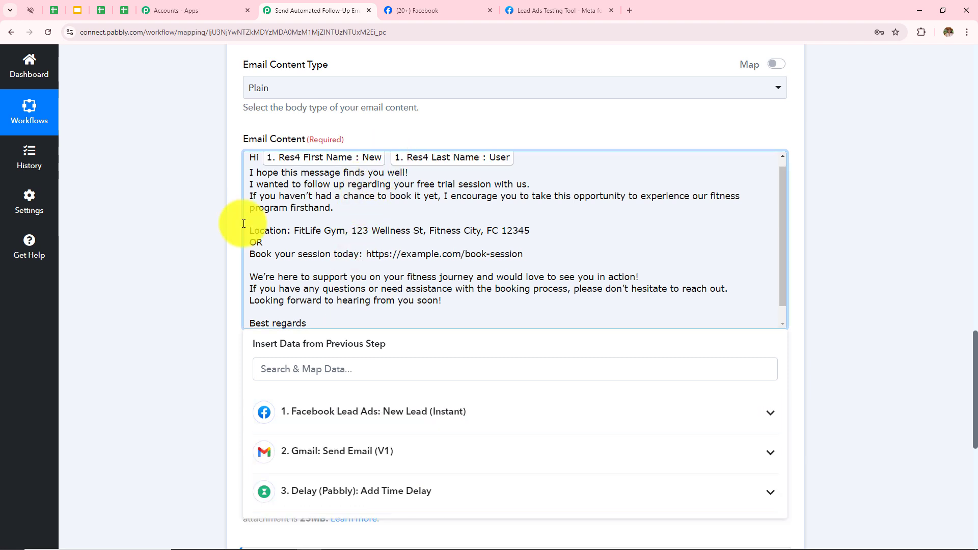
{"action": "left_click", "coordinate": [129, 260]}
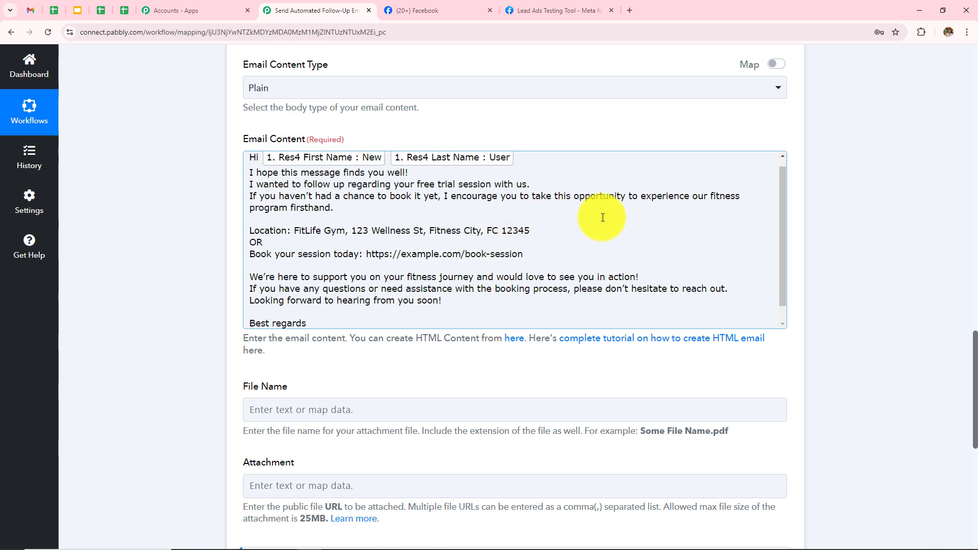
- Save the follow-up step and send a test request, confirming its sent status
{"action": "scroll", "coordinate": [603, 218], "scroll_direction": "down", "scroll_amount": 1}
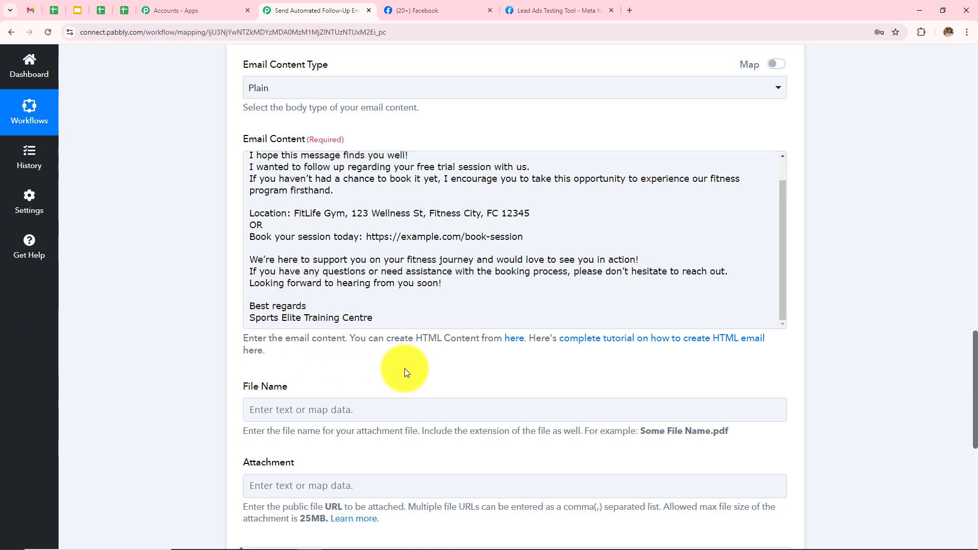
{"action": "scroll", "coordinate": [404, 262], "scroll_direction": "up", "scroll_amount": 1}
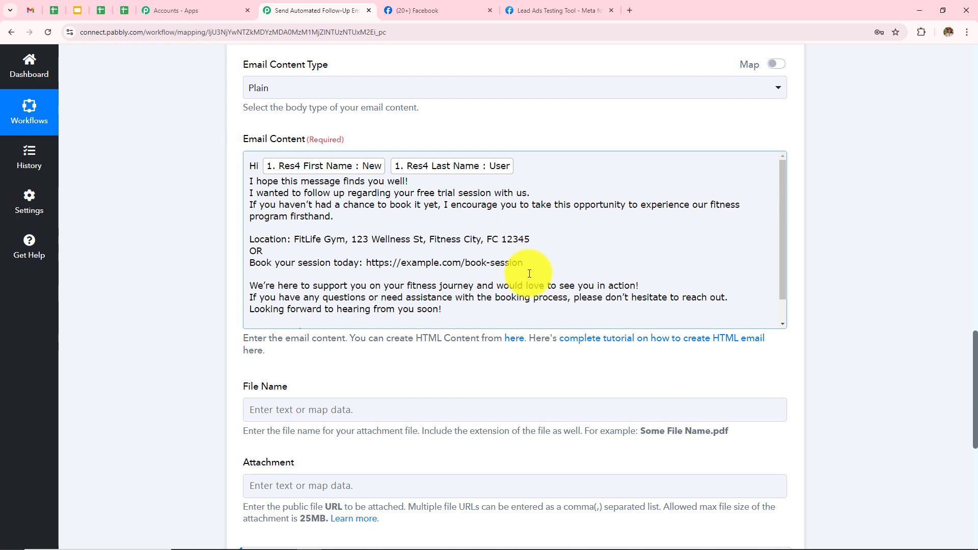
{"action": "scroll", "coordinate": [260, 290], "scroll_direction": "up", "scroll_amount": 4}
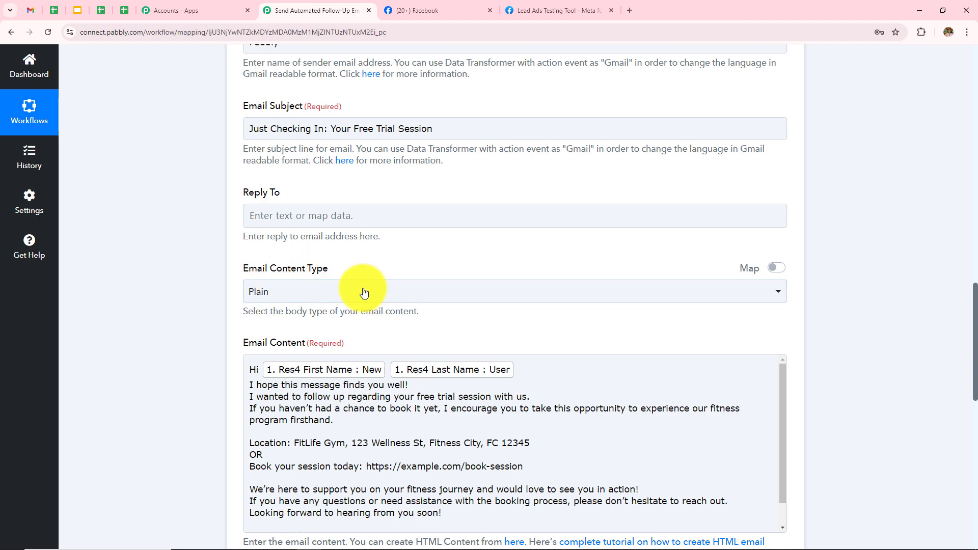
{"action": "scroll", "coordinate": [361, 290], "scroll_direction": "up", "scroll_amount": 3}
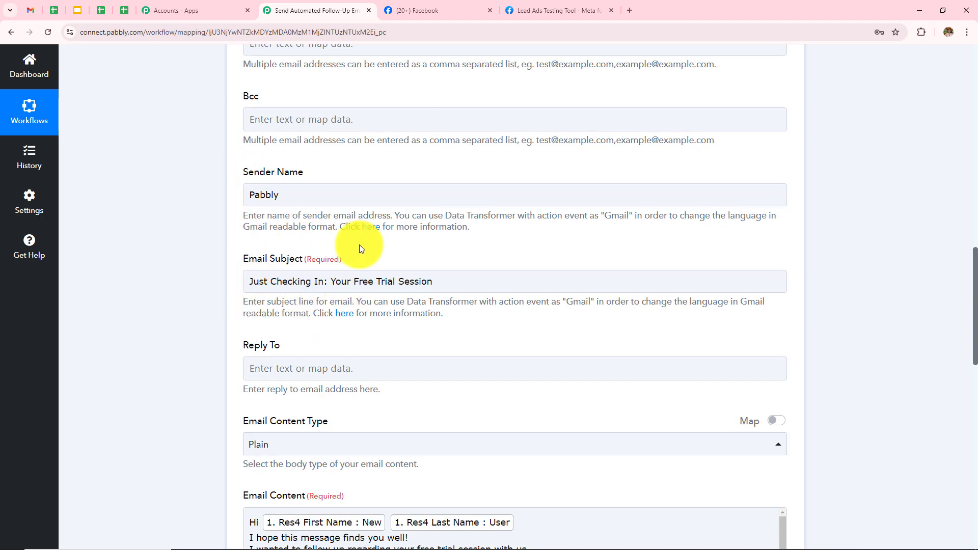
{"action": "scroll", "coordinate": [359, 247], "scroll_direction": "up", "scroll_amount": 3}
{"action": "scroll", "coordinate": [450, 386], "scroll_direction": "down", "scroll_amount": 10}
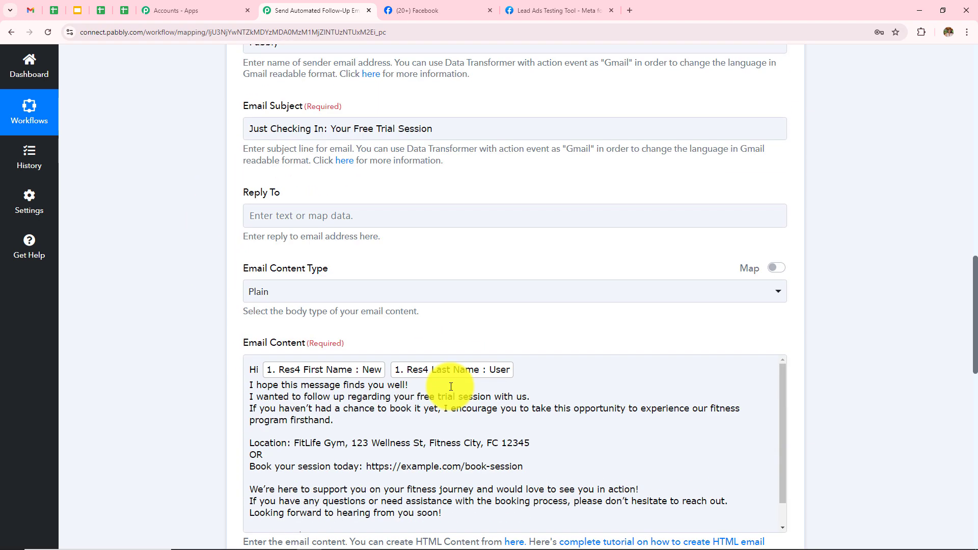
{"action": "scroll", "coordinate": [451, 386], "scroll_direction": "down", "scroll_amount": 6}
{"action": "left_click", "coordinate": [301, 234]}
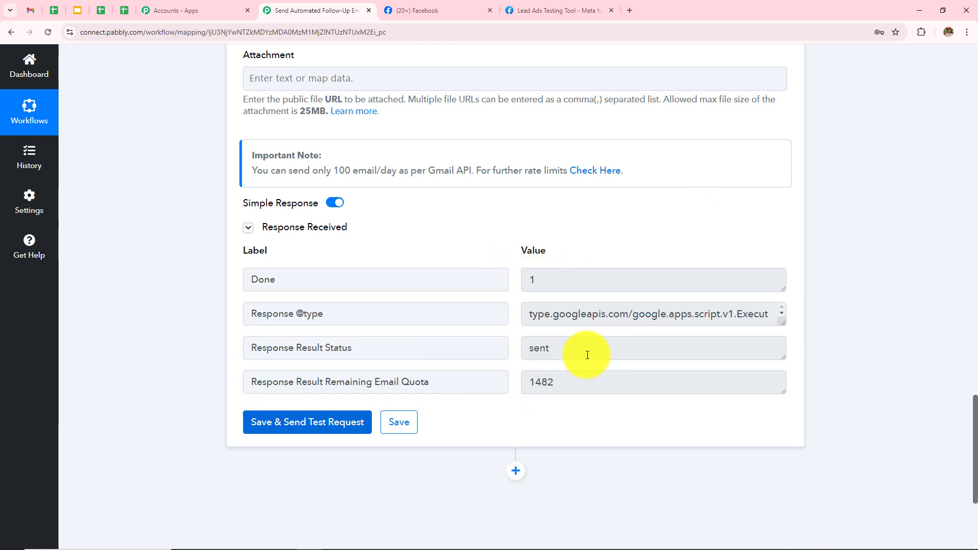
{"action": "left_click_drag", "start_coordinate": [585, 350], "coordinate": [355, 392]}
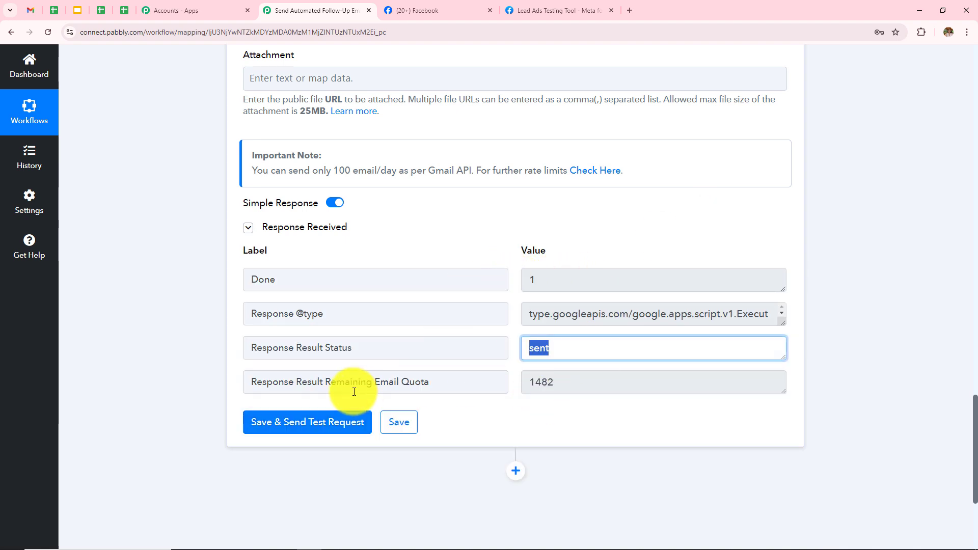
{"action": "left_click", "coordinate": [930, 273]}
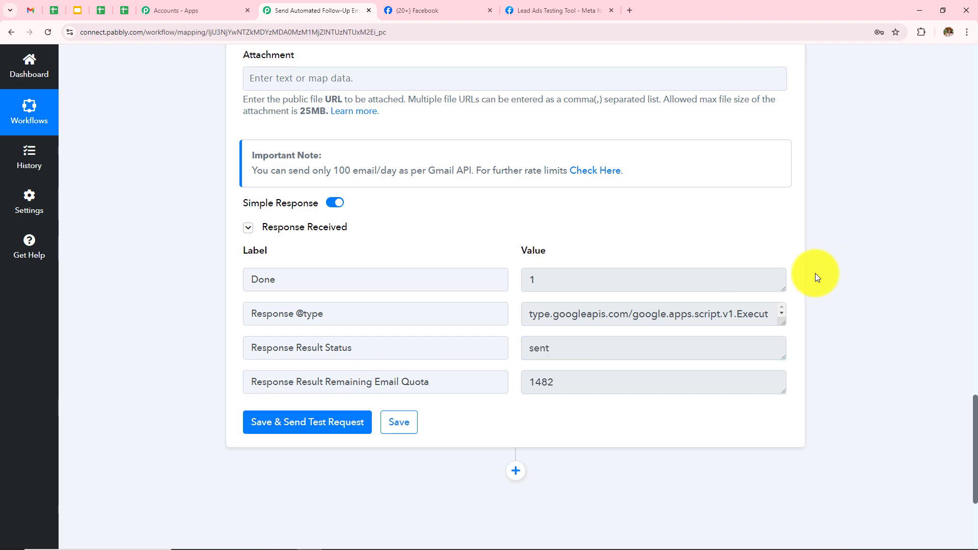
{"action": "key", "text": "alt+Tab"}
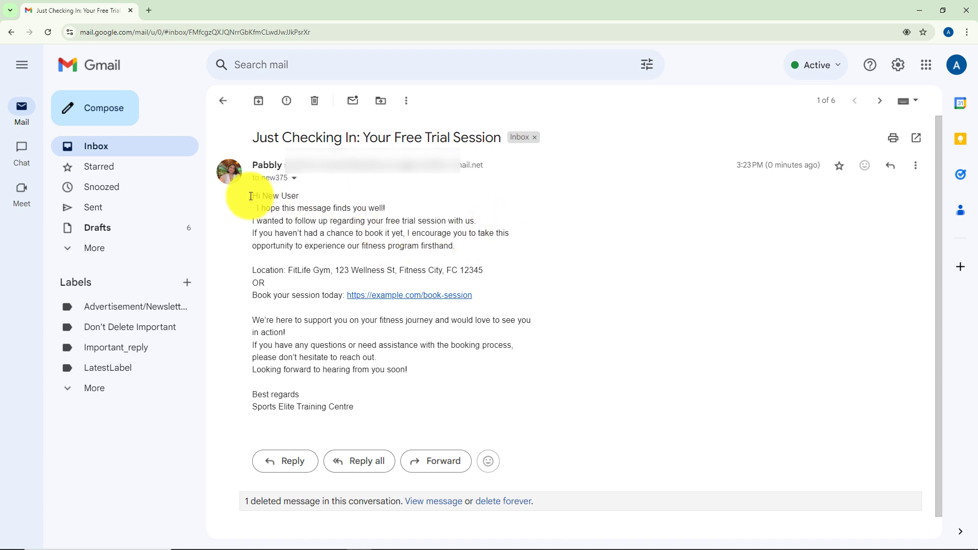
- Review the received follow-up test email in Gmail, then return to the Lead Ads Testing Tool
{"action": "mouse_move", "coordinate": [238, 192]}
{"action": "left_mouse_down"}
{"action": "mouse_move", "coordinate": [397, 371]}
{"action": "mouse_move", "coordinate": [410, 406]}
{"action": "left_mouse_up"}
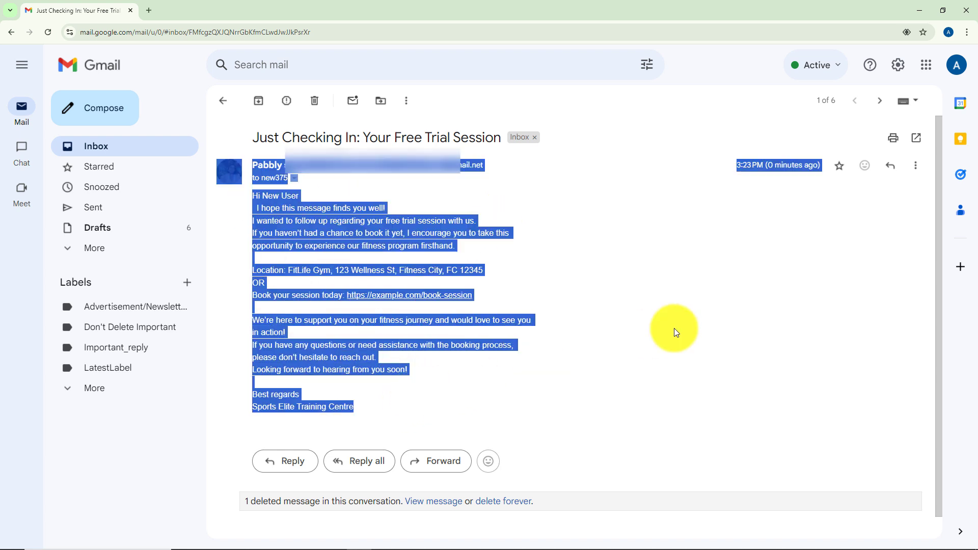
{"action": "left_click", "coordinate": [676, 332]}
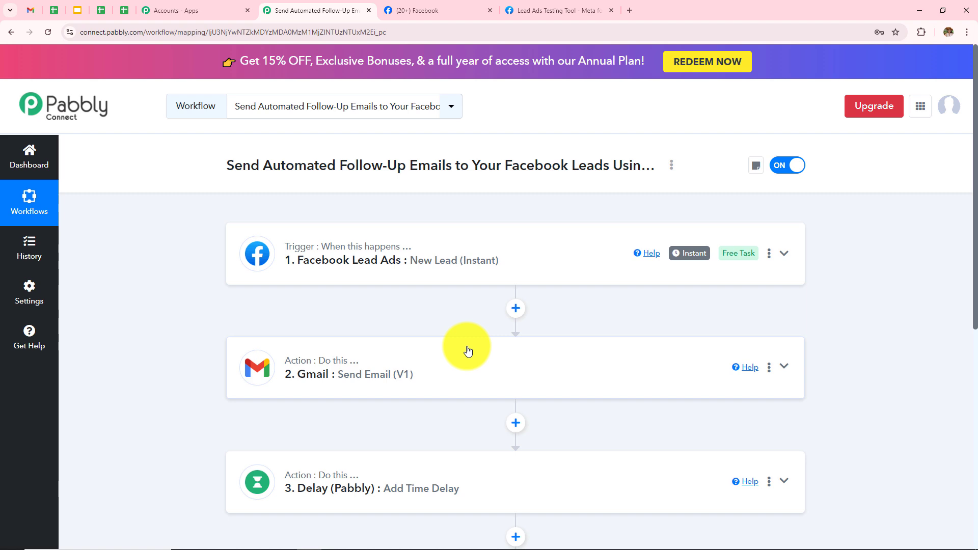
{"action": "left_click", "coordinate": [531, 7]}
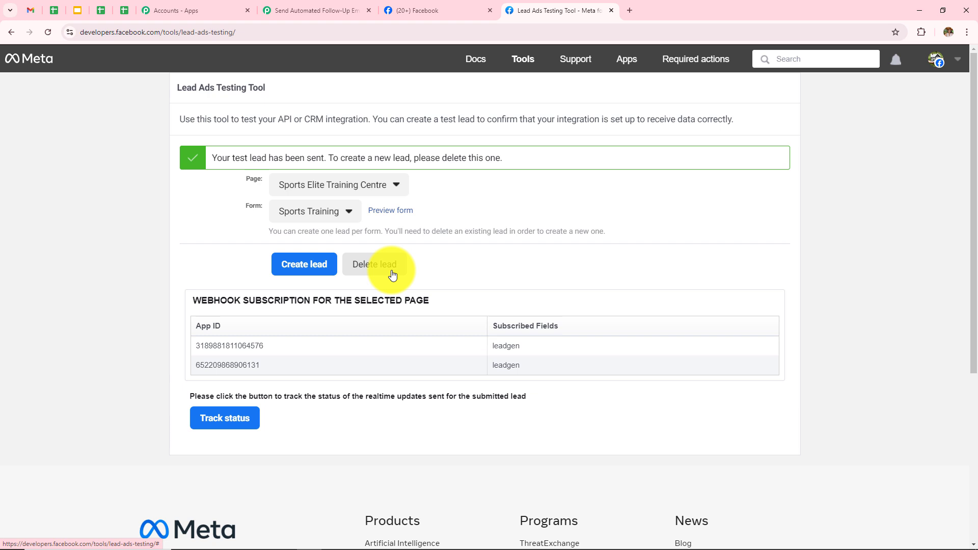
- Delete the earlier test lead, then preview Sports Elite Training Centre's Sports Training form
{"action": "left_click", "coordinate": [392, 275]}
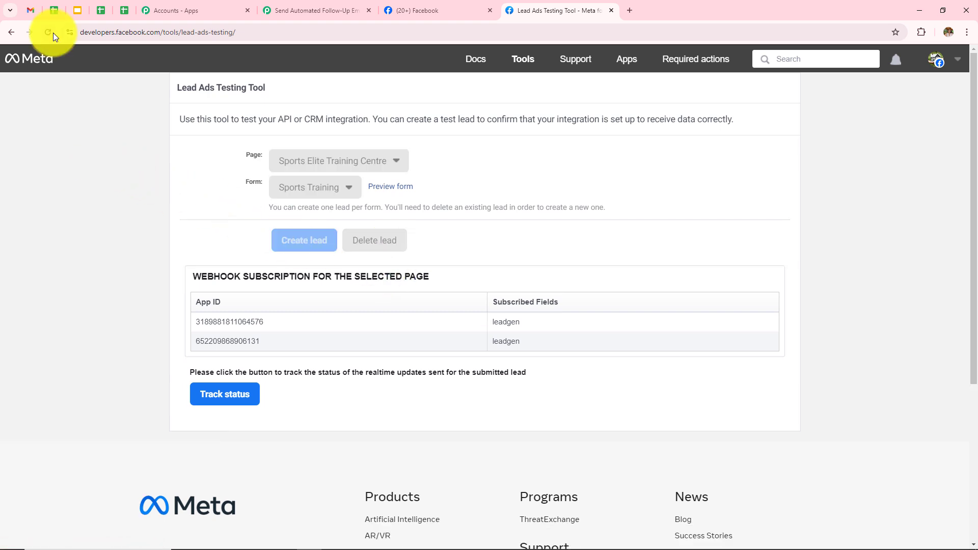
{"action": "left_click", "coordinate": [49, 32]}
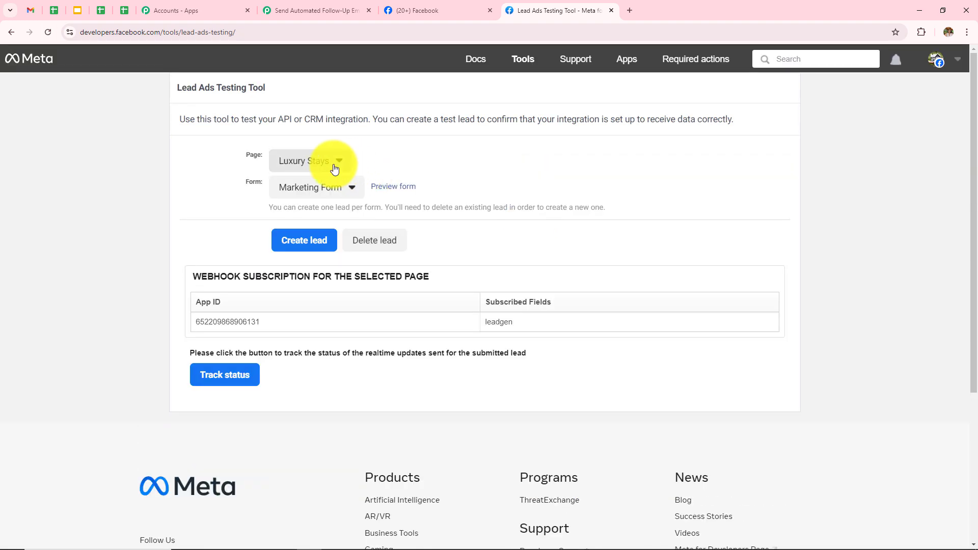
{"action": "left_click", "coordinate": [334, 169]}
{"action": "scroll", "coordinate": [386, 338], "scroll_direction": "down", "scroll_amount": 4}
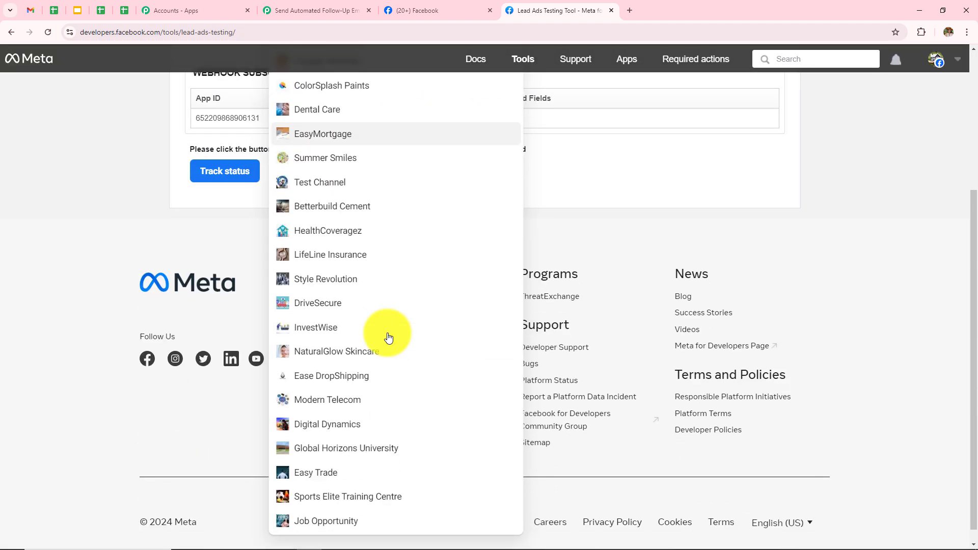
{"action": "left_click", "coordinate": [327, 506]}
{"action": "scroll", "coordinate": [316, 243], "scroll_direction": "up", "scroll_amount": 3}
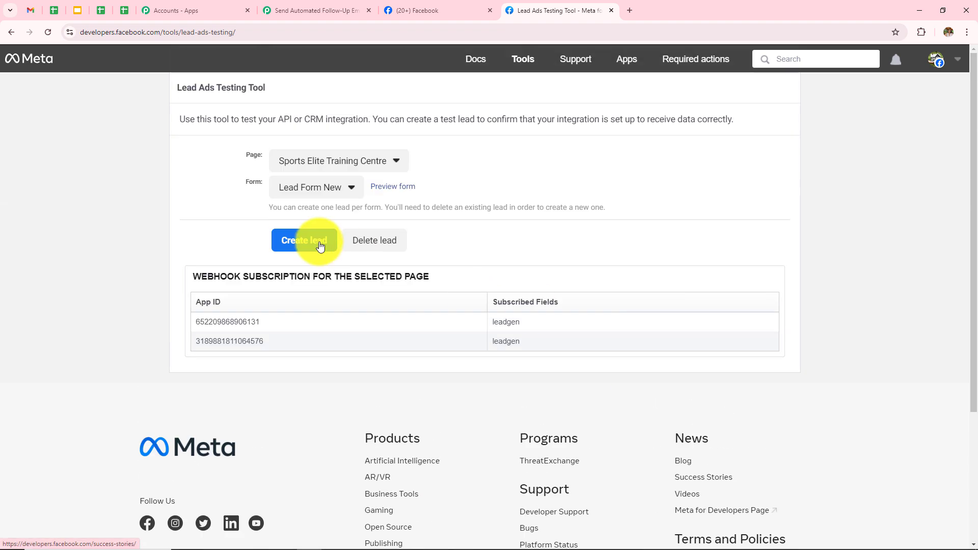
{"action": "left_click", "coordinate": [338, 187]}
{"action": "left_click", "coordinate": [348, 268]}
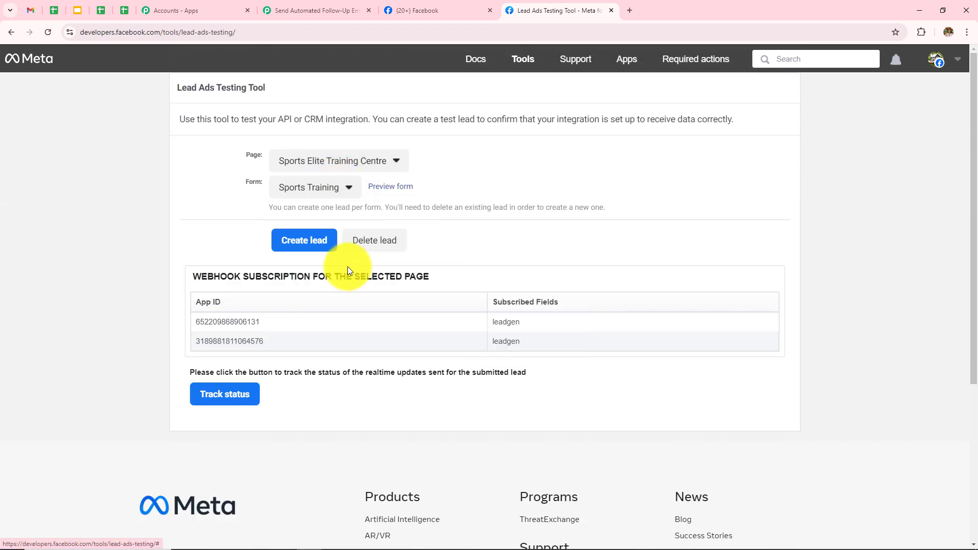
{"action": "left_click", "coordinate": [396, 190]}
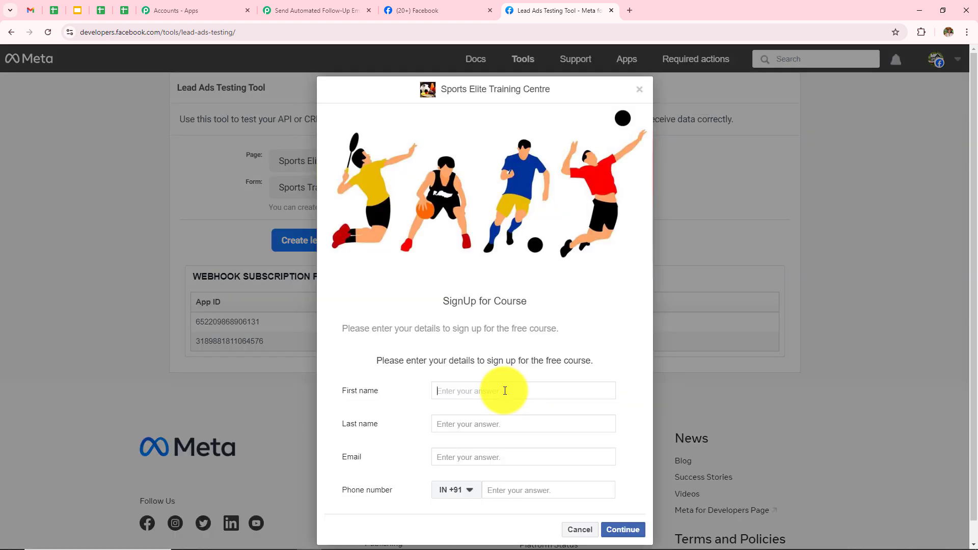
- Enter the test lead's first name, last name and email, then submit the form
{"action": "type", "text": "Latest"}
{"action": "left_click", "coordinate": [504, 422]}
{"action": "type", "text": "User"}
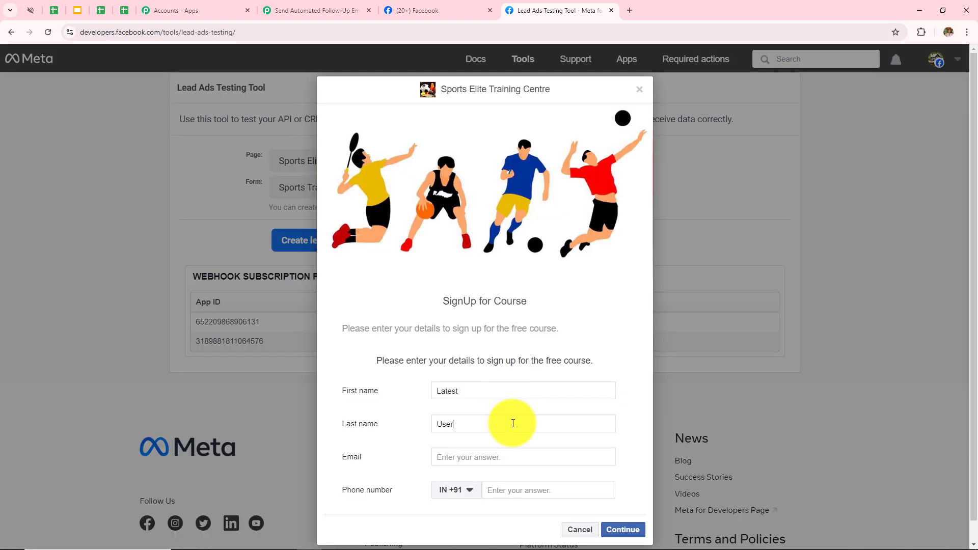
{"action": "left_click", "coordinate": [518, 458]}
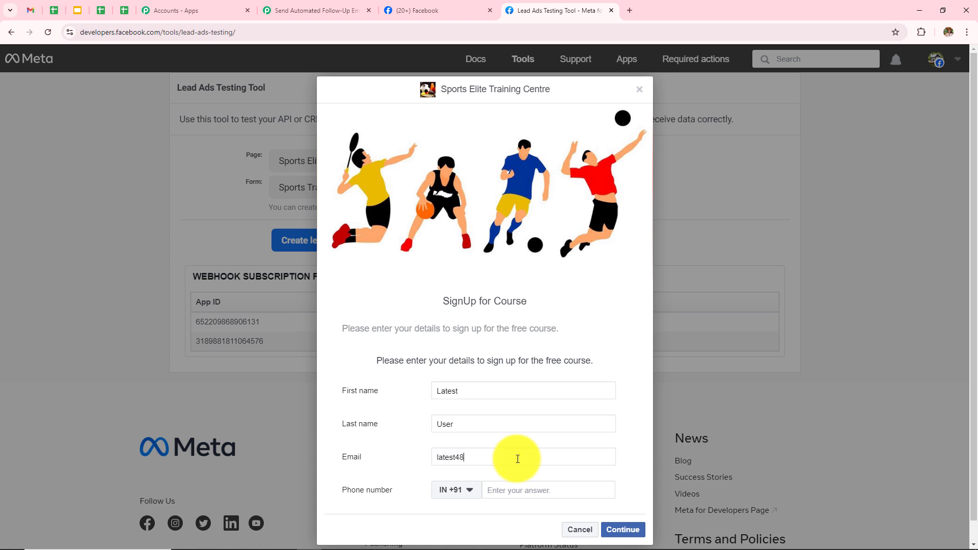
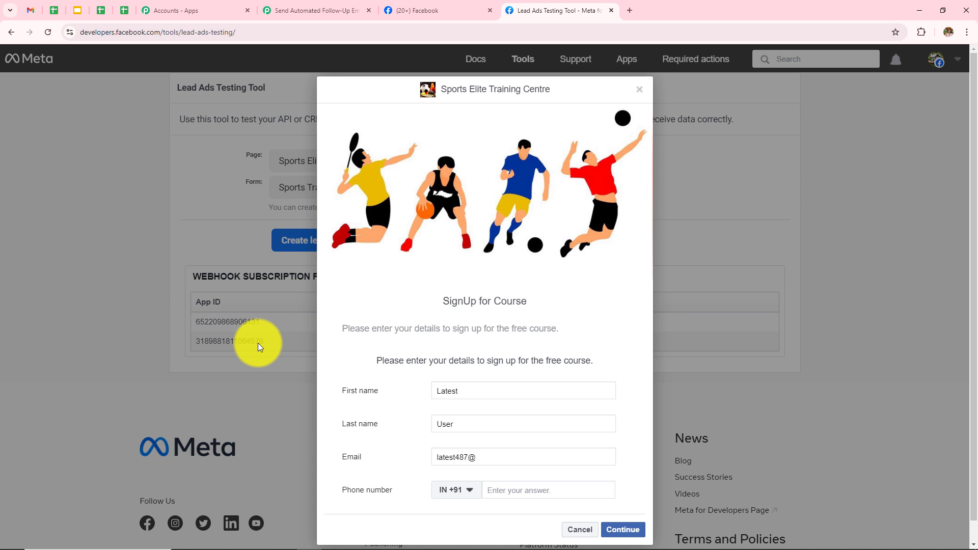
{"action": "left_click", "coordinate": [571, 494]}
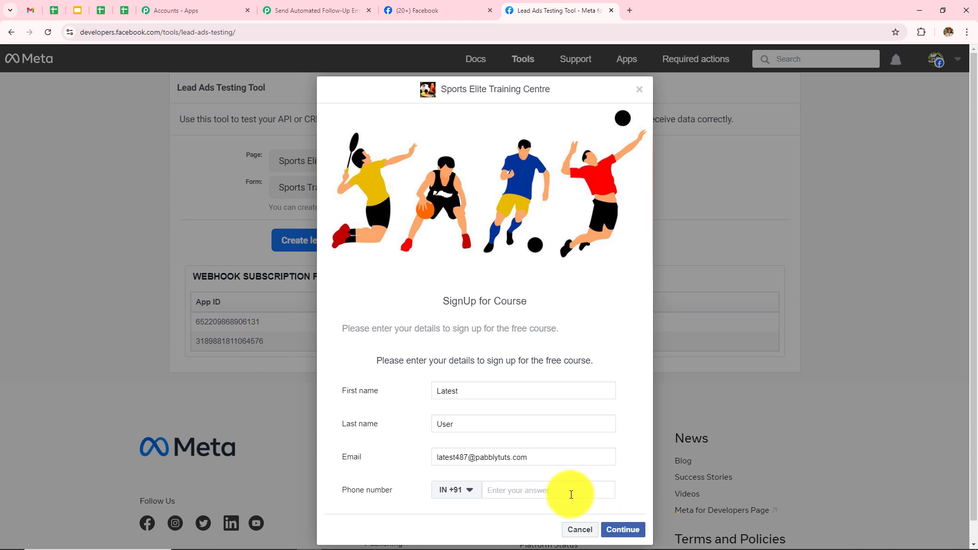
{"action": "left_click", "coordinate": [622, 529]}
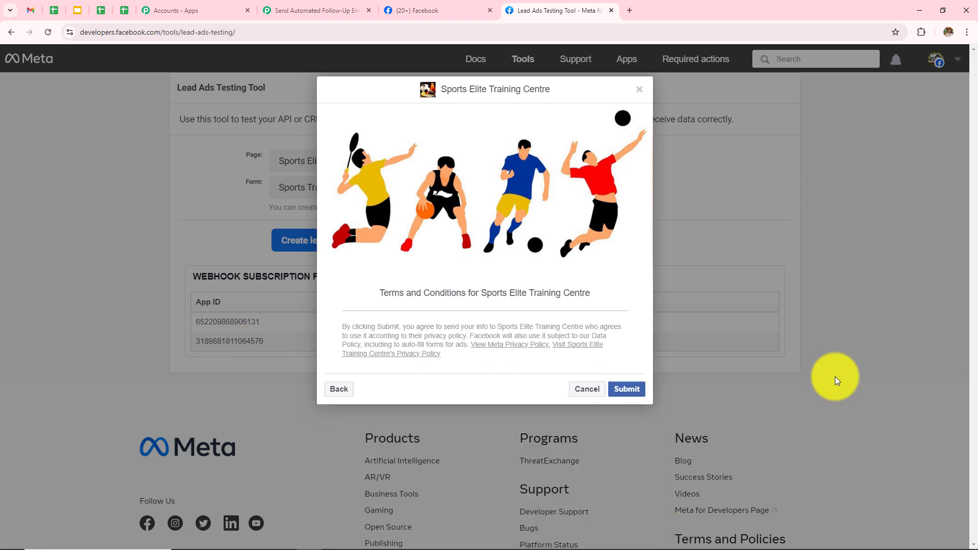
{"action": "left_click", "coordinate": [636, 393]}
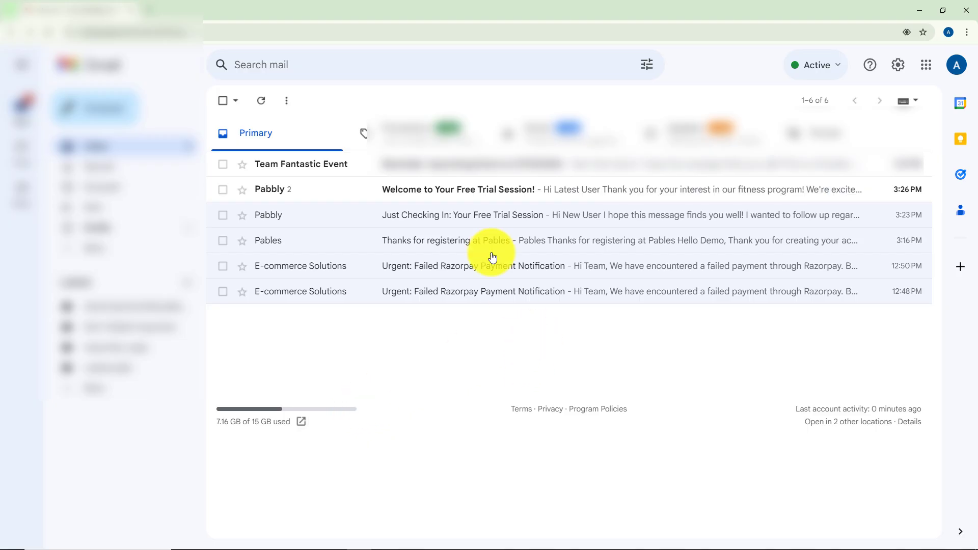
- Read the 'Welcome to Your Free Trial Session!' email in the Gmail inbox
{"action": "left_click", "coordinate": [498, 196]}
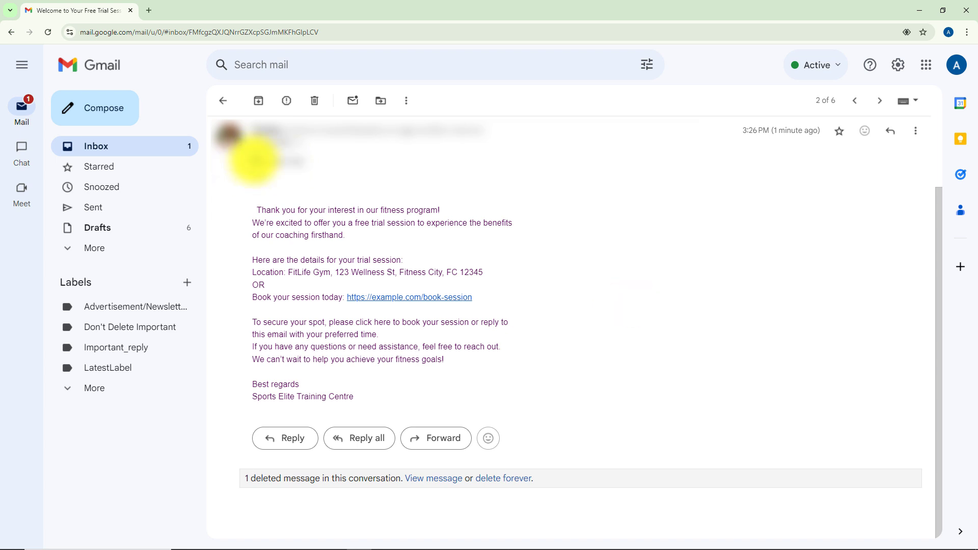
{"action": "left_click_drag", "start_coordinate": [255, 160], "coordinate": [322, 163]}
{"action": "left_click", "coordinate": [460, 177]}
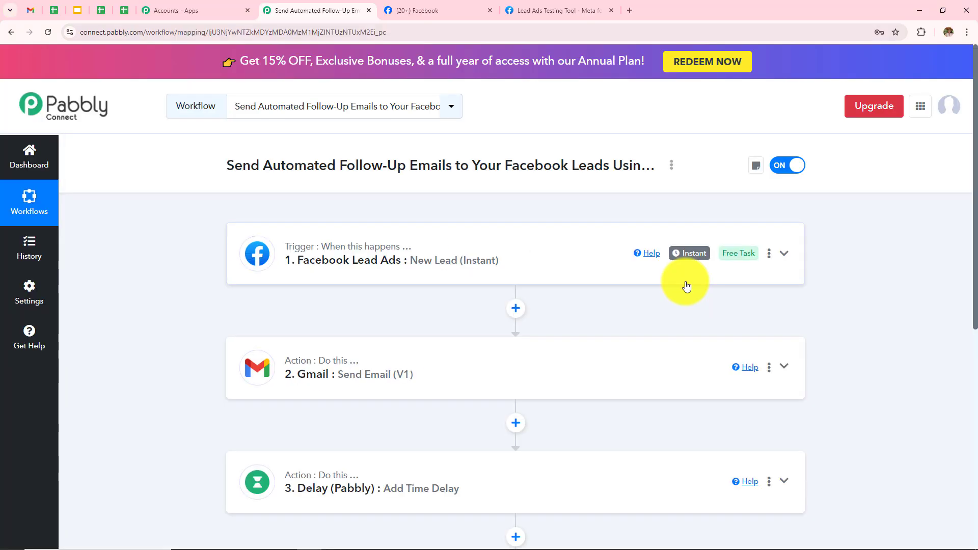
- Expand the Facebook Lead Ads trigger and review the captured lead data in Response Received
{"action": "left_click", "coordinate": [537, 269]}
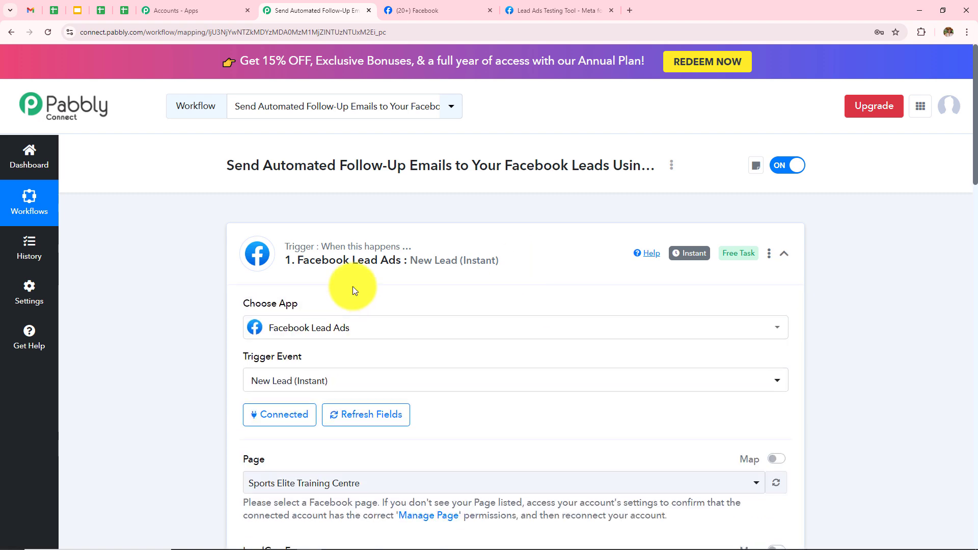
{"action": "scroll", "coordinate": [352, 286], "scroll_direction": "down", "scroll_amount": 5}
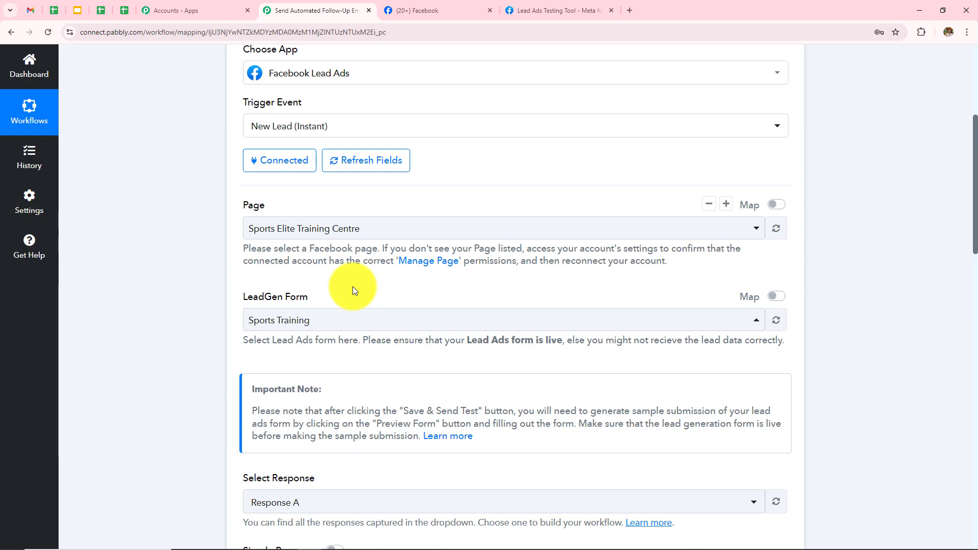
{"action": "scroll", "coordinate": [353, 287], "scroll_direction": "down", "scroll_amount": 1}
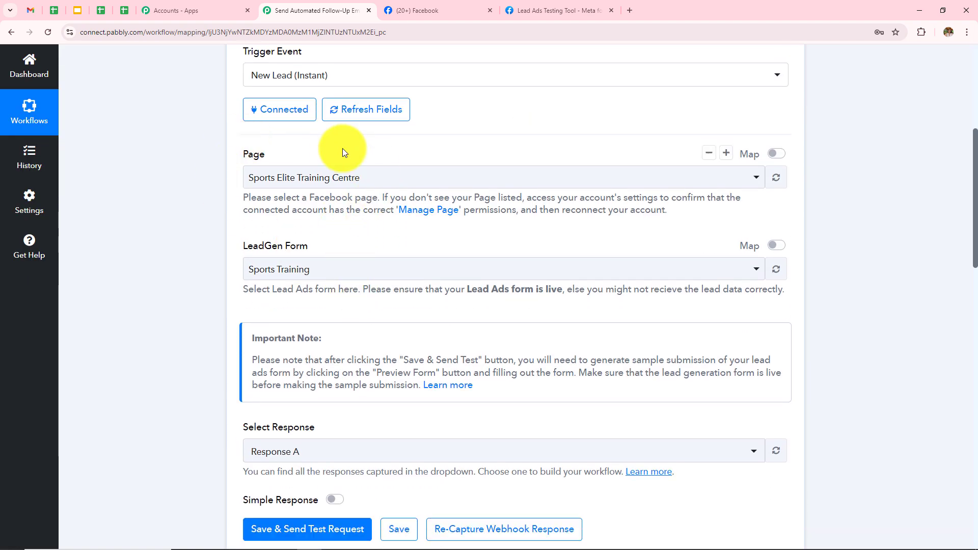
{"action": "scroll", "coordinate": [417, 271], "scroll_direction": "down", "scroll_amount": 4}
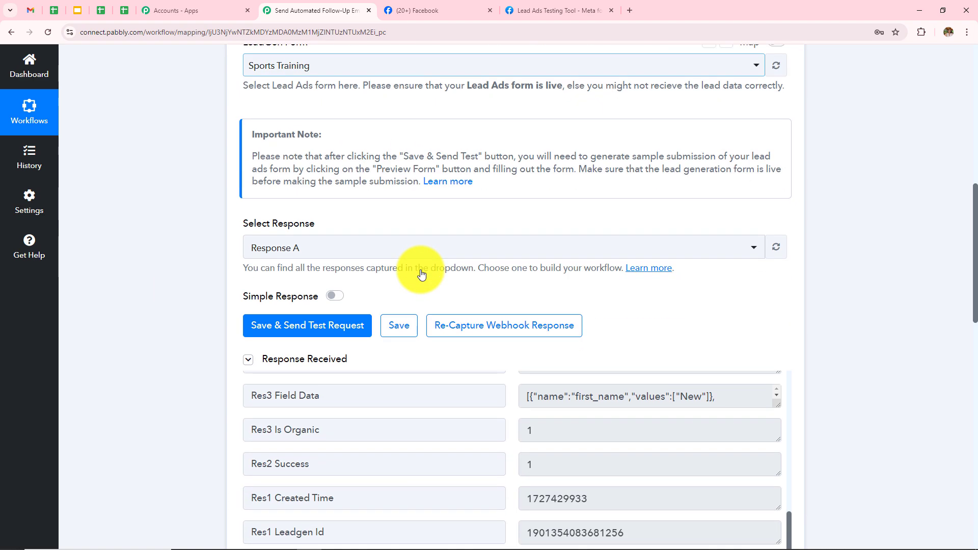
{"action": "scroll", "coordinate": [645, 381], "scroll_direction": "up", "scroll_amount": 5}
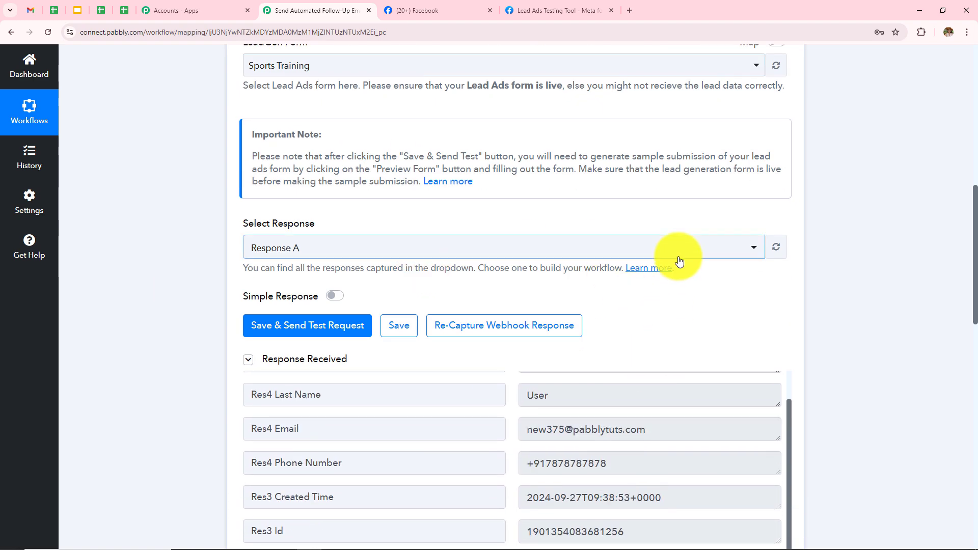
{"action": "scroll", "coordinate": [678, 283], "scroll_direction": "up", "scroll_amount": 1}
{"action": "scroll", "coordinate": [678, 283], "scroll_direction": "down", "scroll_amount": 6}
{"action": "scroll", "coordinate": [644, 295], "scroll_direction": "up", "scroll_amount": 1}
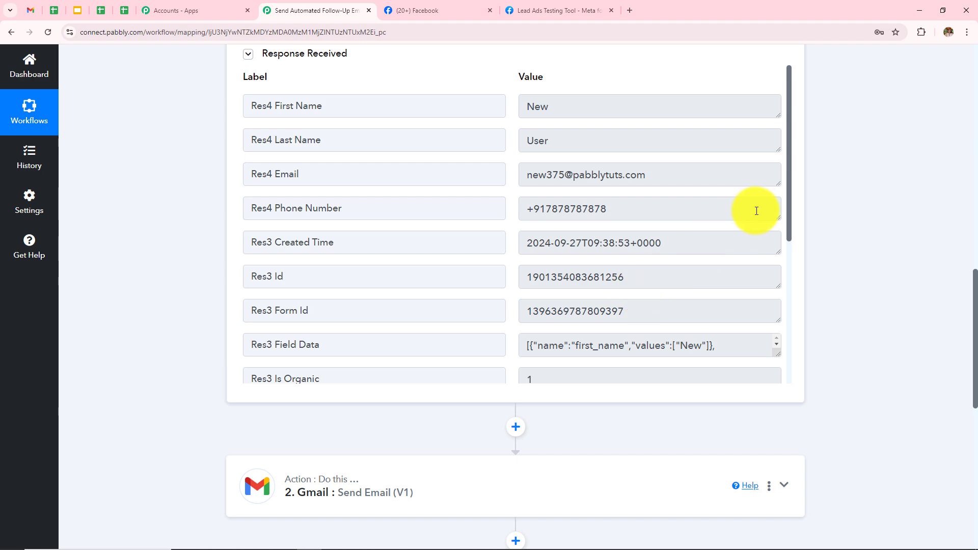
{"action": "scroll", "coordinate": [818, 262], "scroll_direction": "down", "scroll_amount": 4}
- Expand the step 2 Gmail Send Email and review its welcome email fields
{"action": "left_click", "coordinate": [515, 304]}
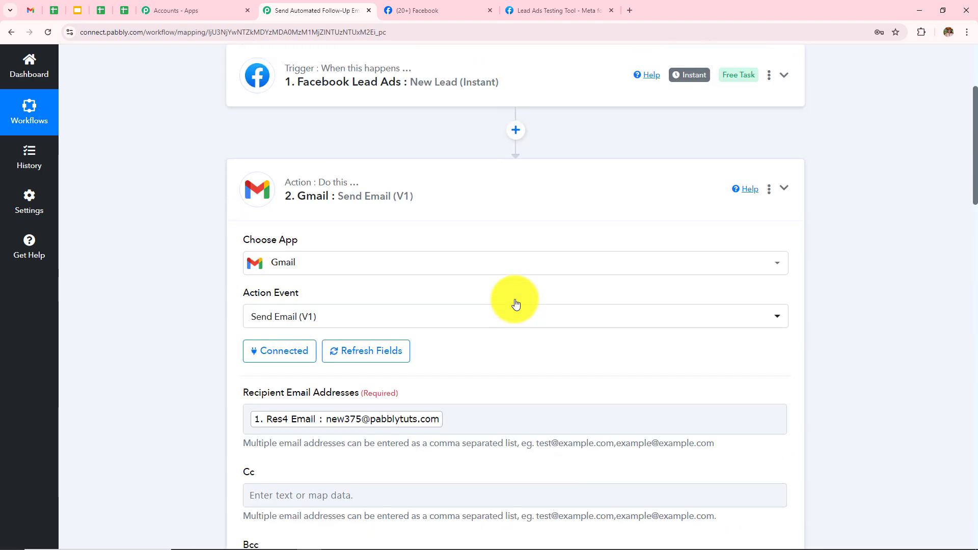
{"action": "scroll", "coordinate": [516, 304], "scroll_direction": "down", "scroll_amount": 4}
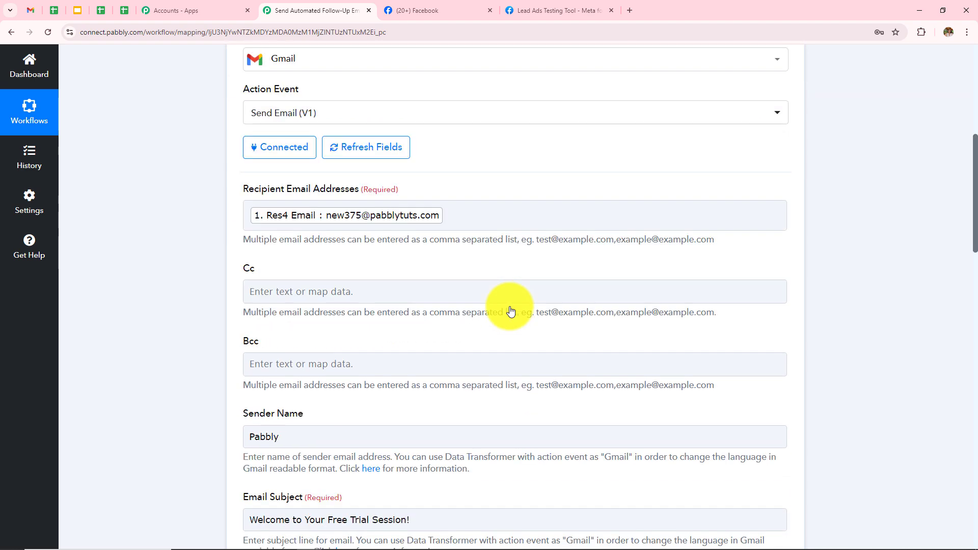
{"action": "scroll", "coordinate": [511, 310], "scroll_direction": "down", "scroll_amount": 1}
{"action": "scroll", "coordinate": [440, 399], "scroll_direction": "down", "scroll_amount": 6}
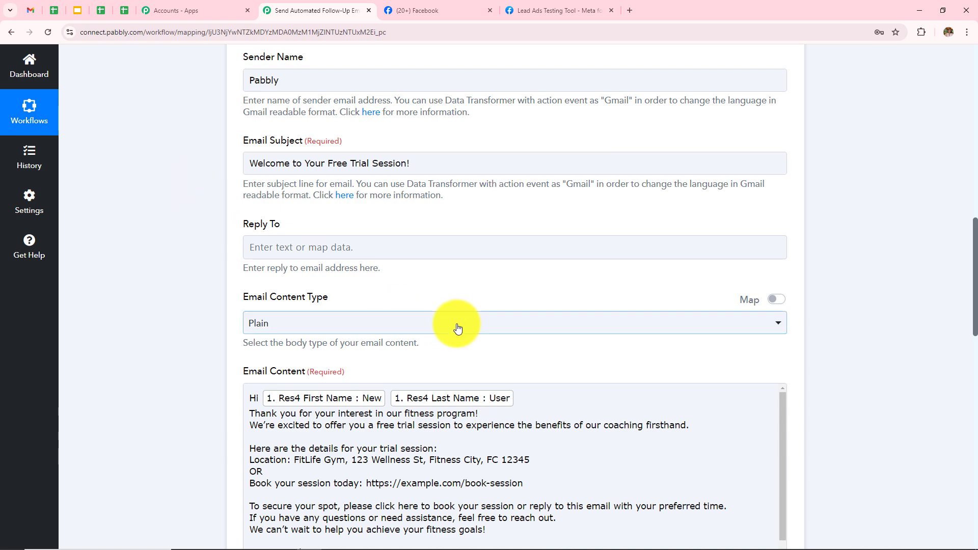
{"action": "scroll", "coordinate": [441, 351], "scroll_direction": "down", "scroll_amount": 3}
{"action": "scroll", "coordinate": [438, 372], "scroll_direction": "down", "scroll_amount": 2}
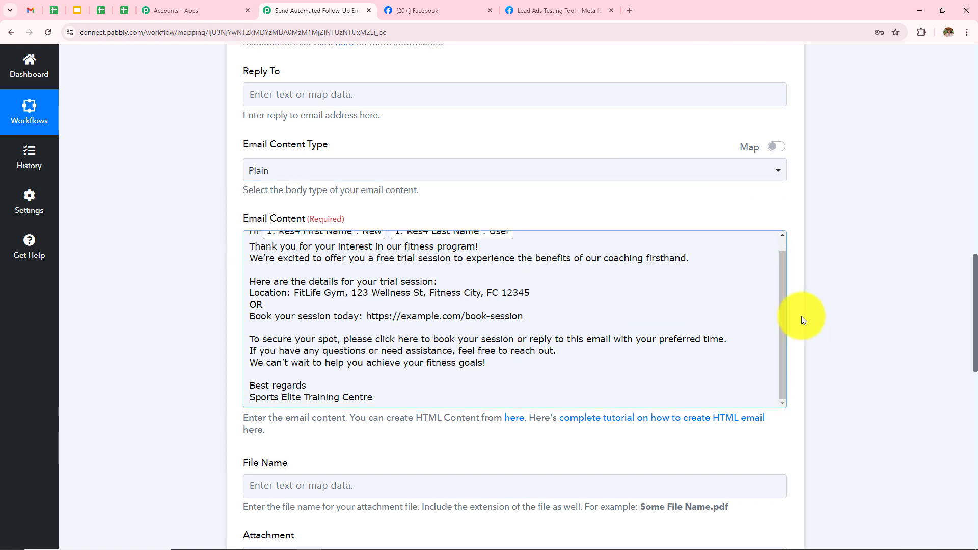
{"action": "scroll", "coordinate": [827, 316], "scroll_direction": "down", "scroll_amount": 4}
{"action": "scroll", "coordinate": [828, 313], "scroll_direction": "down", "scroll_amount": 3}
{"action": "left_click_drag", "start_coordinate": [283, 350], "coordinate": [289, 350]}
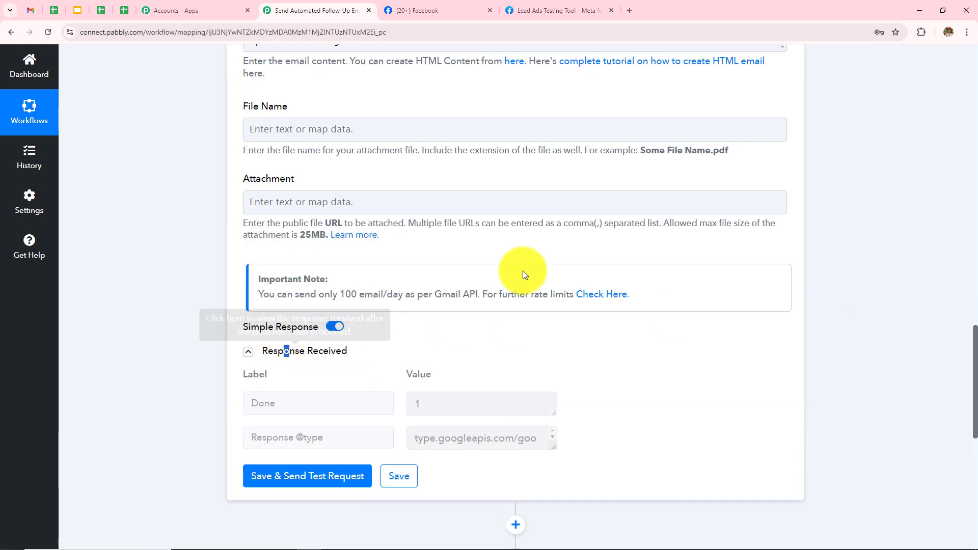
{"action": "scroll", "coordinate": [659, 215], "scroll_direction": "down", "scroll_amount": 5}
{"action": "scroll", "coordinate": [657, 234], "scroll_direction": "down", "scroll_amount": 4}
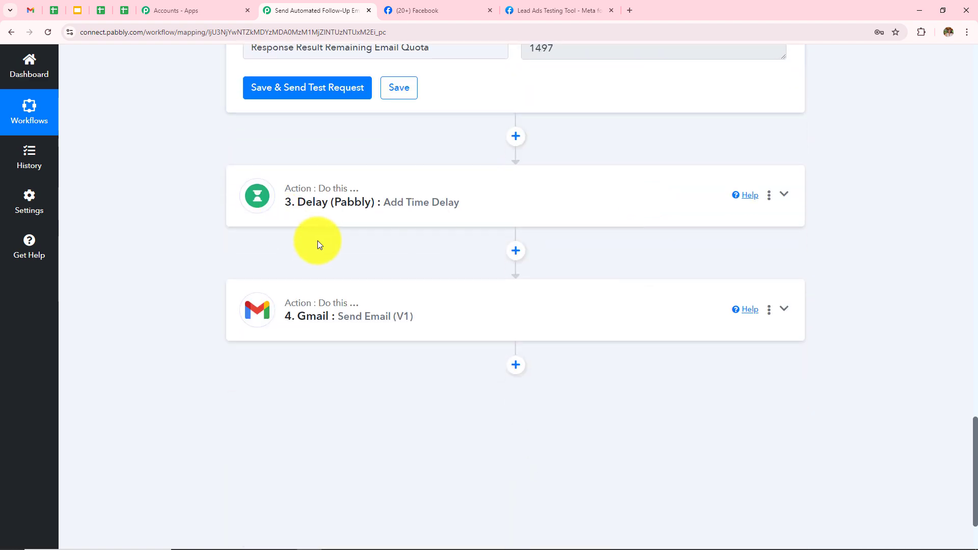
- Review the Delay step's settings and test response, then the follow-up Gmail step's response
{"action": "mouse_move", "coordinate": [349, 192]}
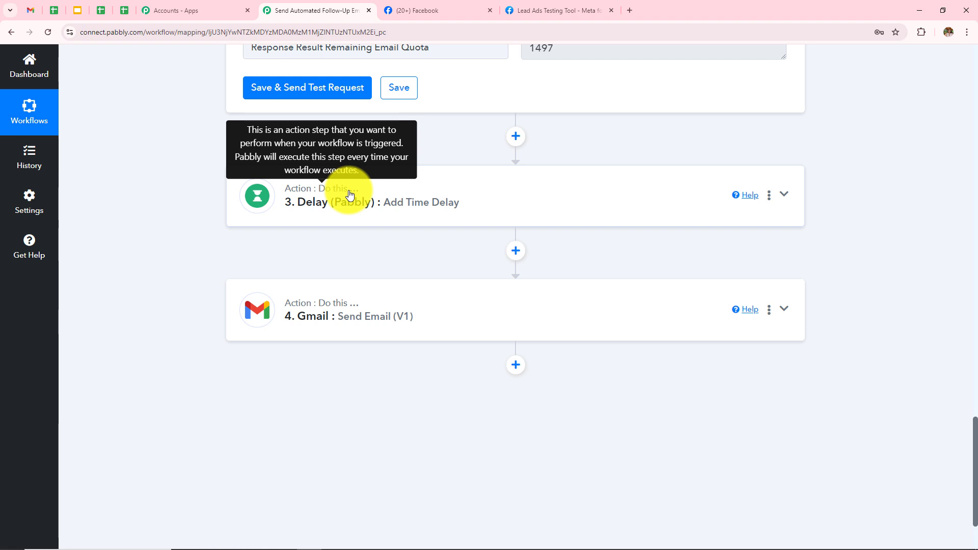
{"action": "left_click", "coordinate": [503, 211]}
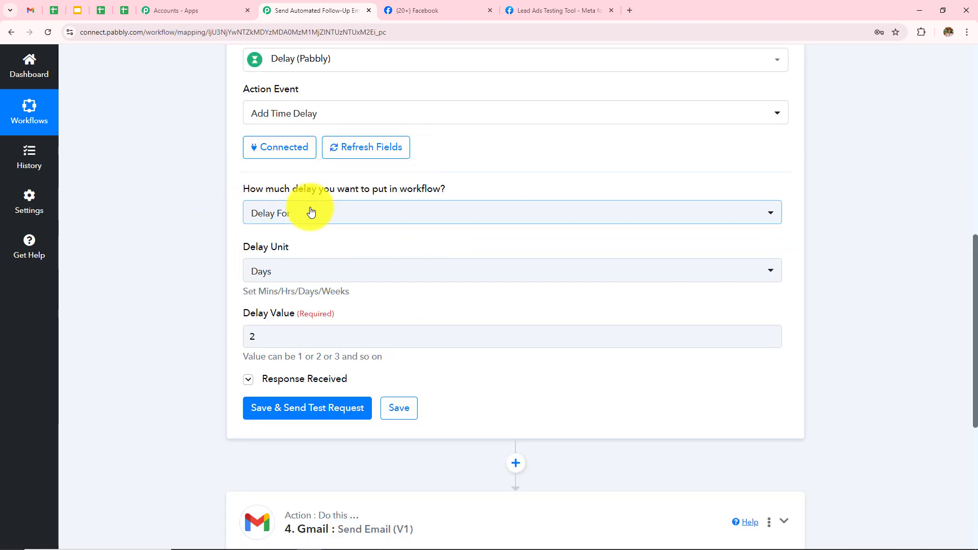
{"action": "left_click", "coordinate": [342, 378]}
{"action": "scroll", "coordinate": [499, 281], "scroll_direction": "down", "scroll_amount": 4}
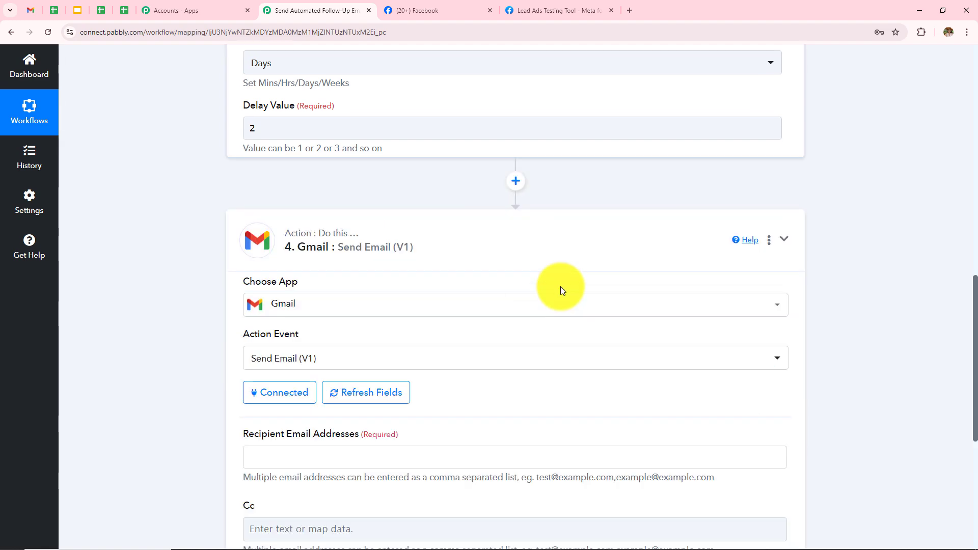
{"action": "scroll", "coordinate": [507, 274], "scroll_direction": "down", "scroll_amount": 8}
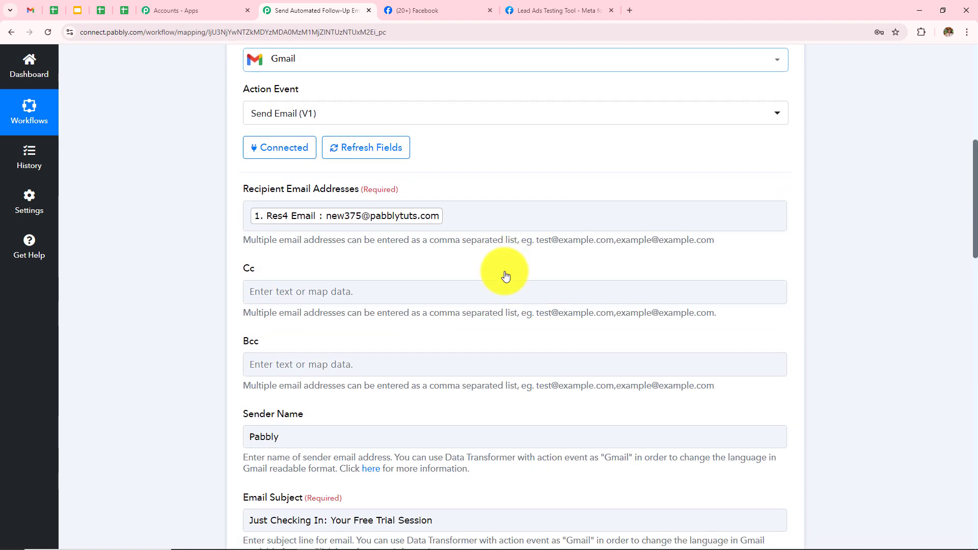
{"action": "scroll", "coordinate": [506, 275], "scroll_direction": "down", "scroll_amount": 7}
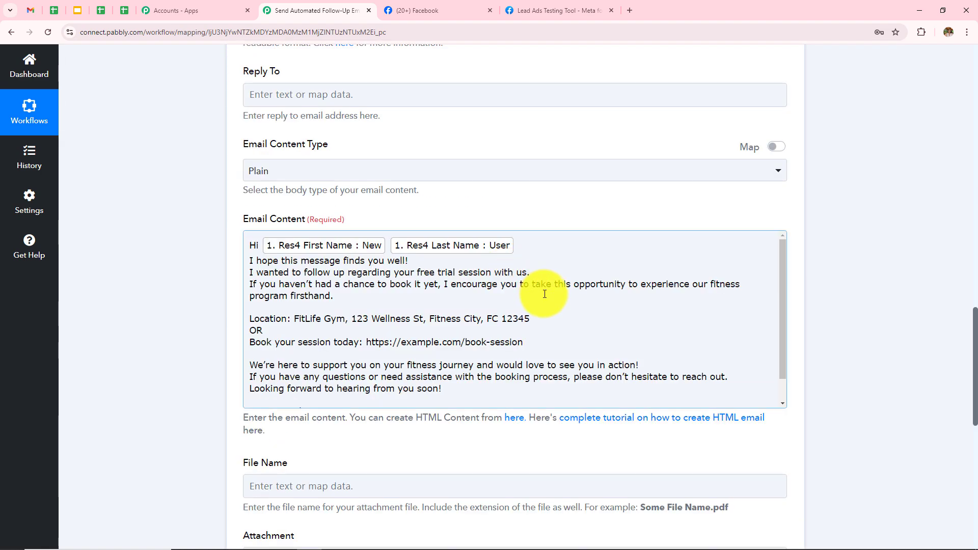
{"action": "scroll", "coordinate": [364, 290], "scroll_direction": "up", "scroll_amount": 9}
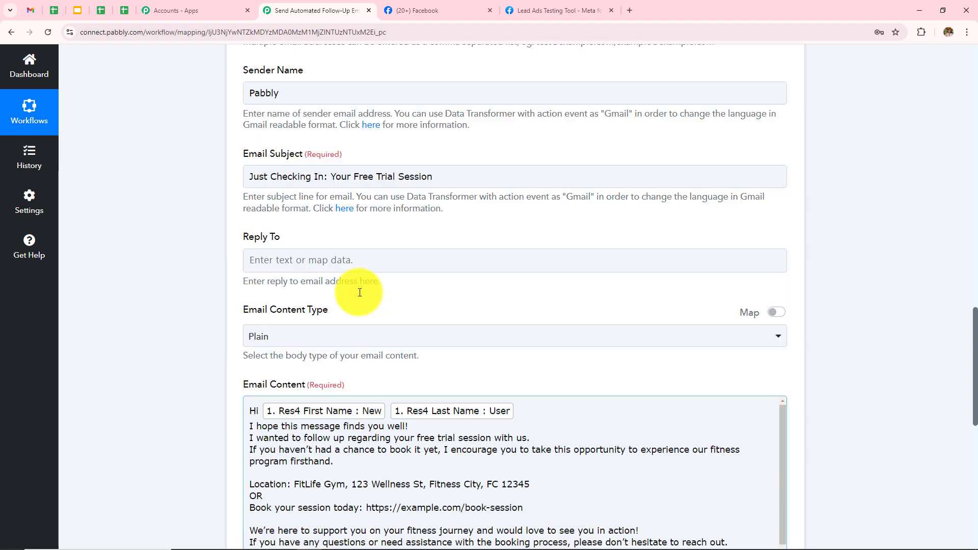
{"action": "scroll", "coordinate": [358, 292], "scroll_direction": "up", "scroll_amount": 3}
{"action": "scroll", "coordinate": [359, 291], "scroll_direction": "down", "scroll_amount": 20}
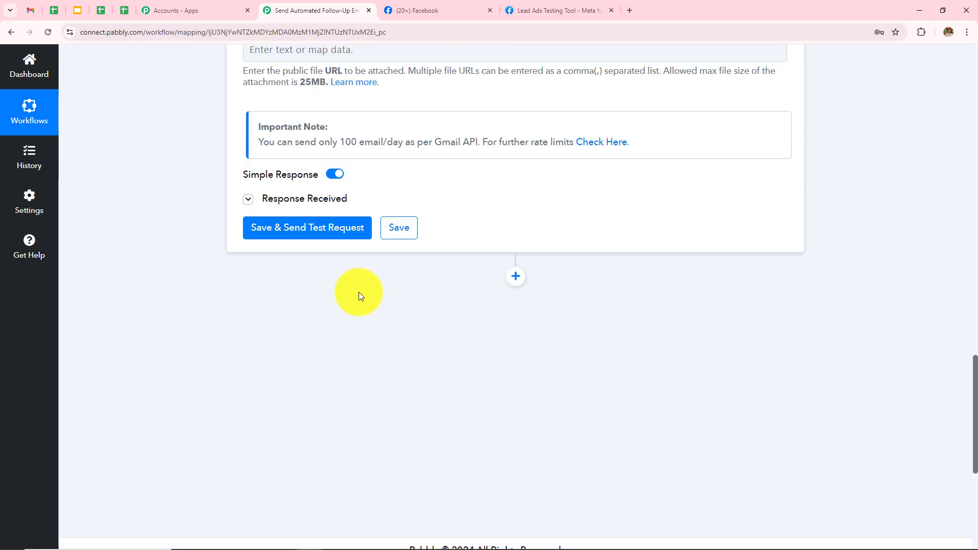
{"action": "left_click", "coordinate": [327, 200]}
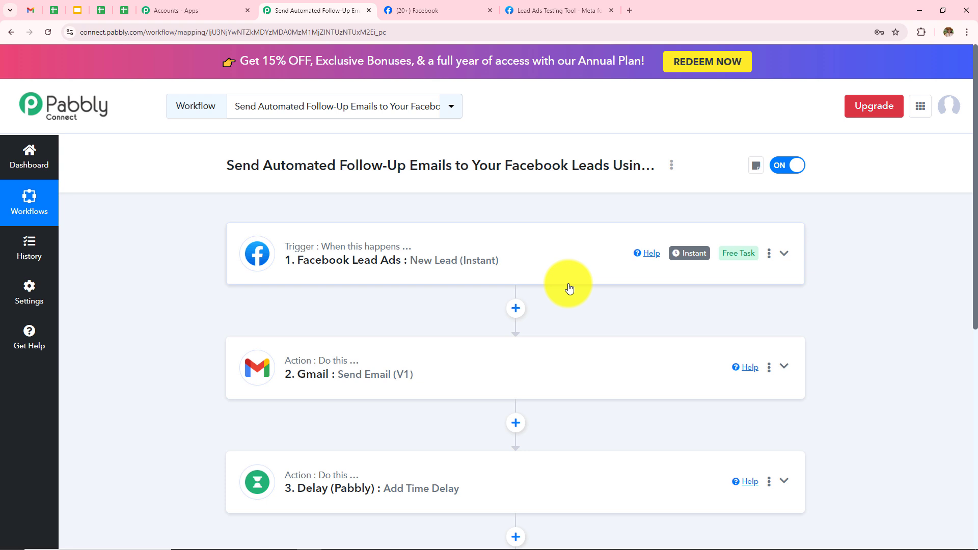
{"action": "scroll", "coordinate": [569, 288], "scroll_direction": "down", "scroll_amount": 3}
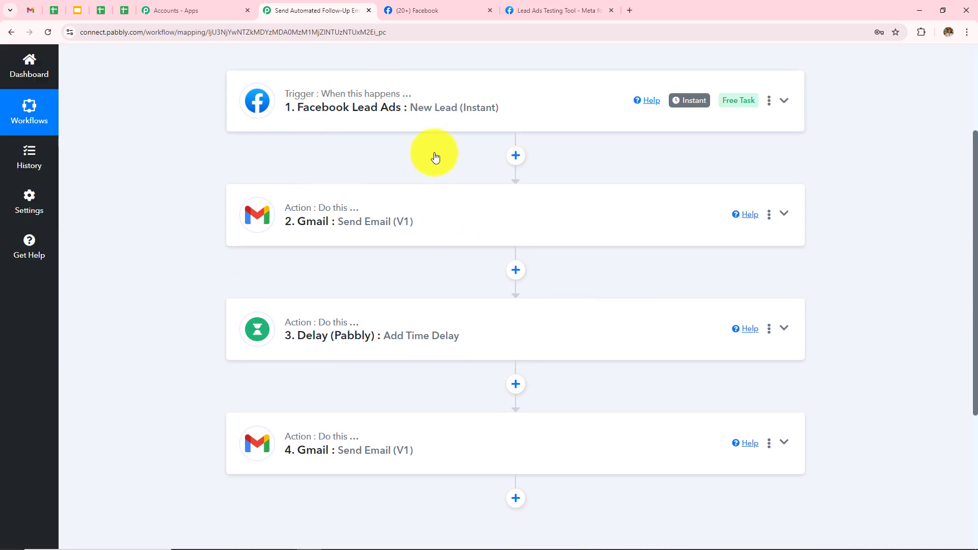